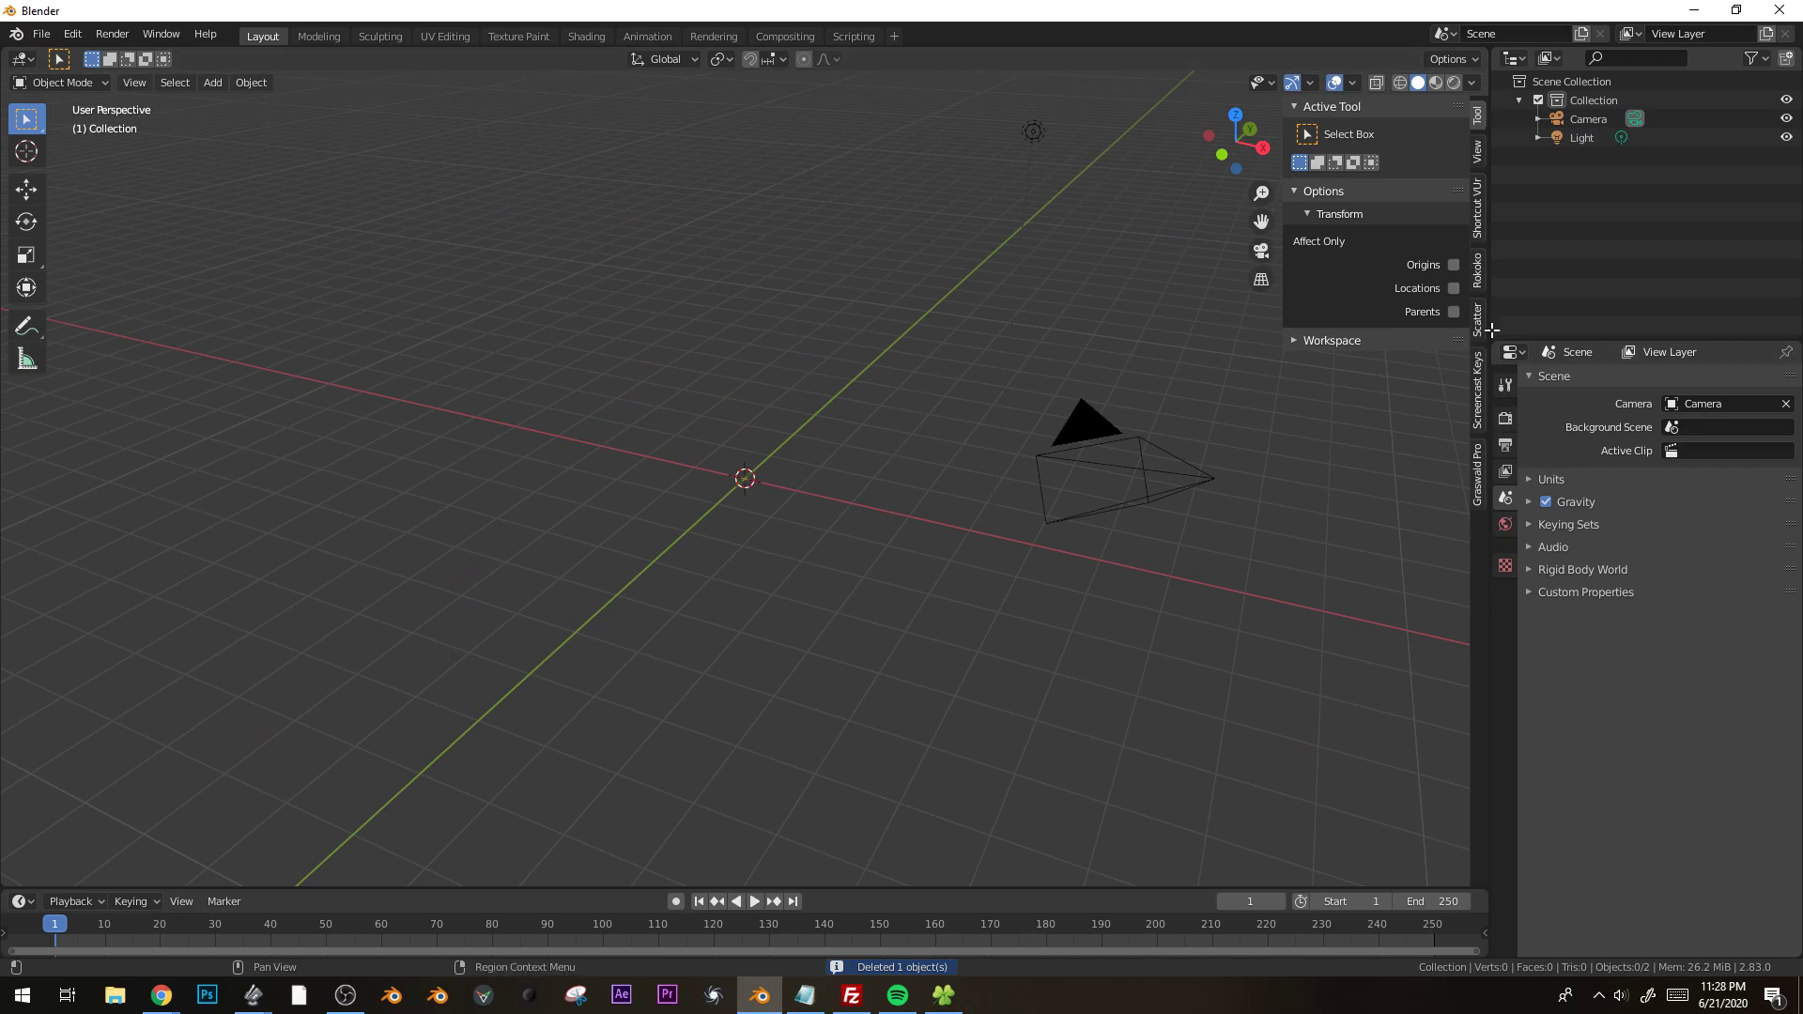
Add a cylinder mesh with 25 vertices, a radius of 0.2 m and a depth of 4 m.
{"action": "left_click", "coordinate": [1479, 381]}
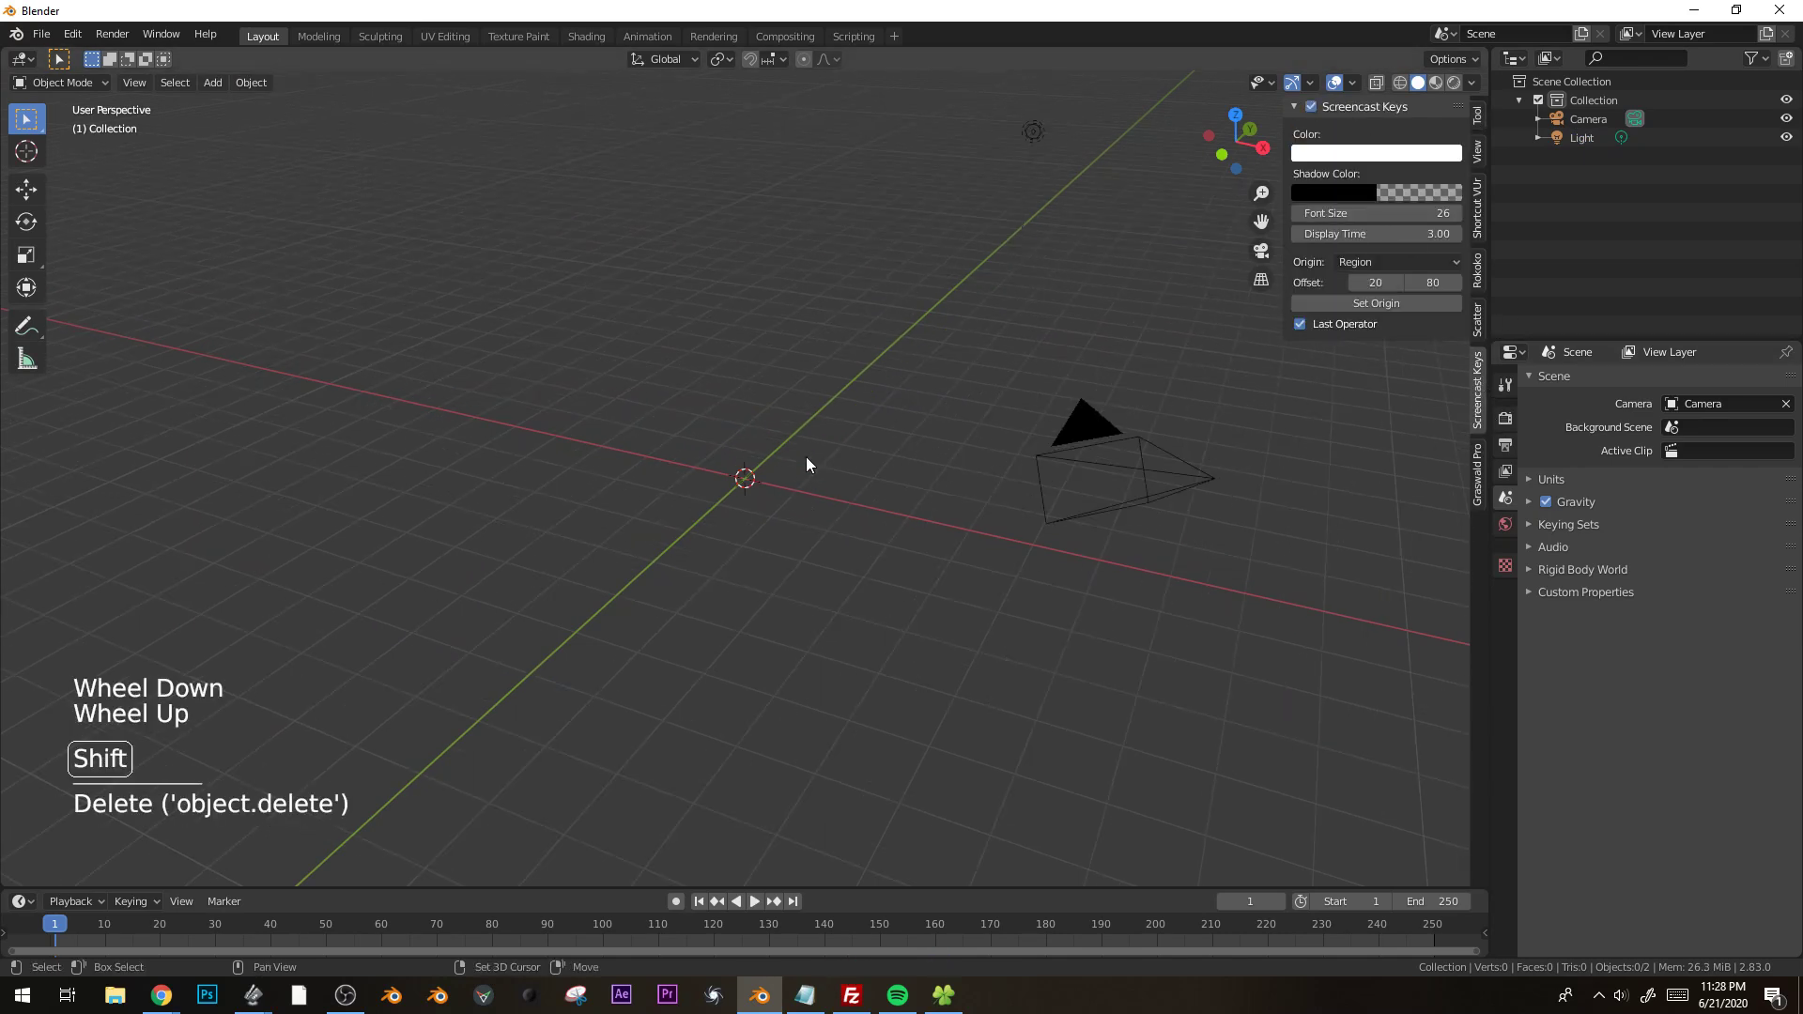
{"action": "key", "text": "shift+a"}
{"action": "mouse_move", "coordinate": [806, 456]}
{"action": "left_click", "coordinate": [945, 550]}
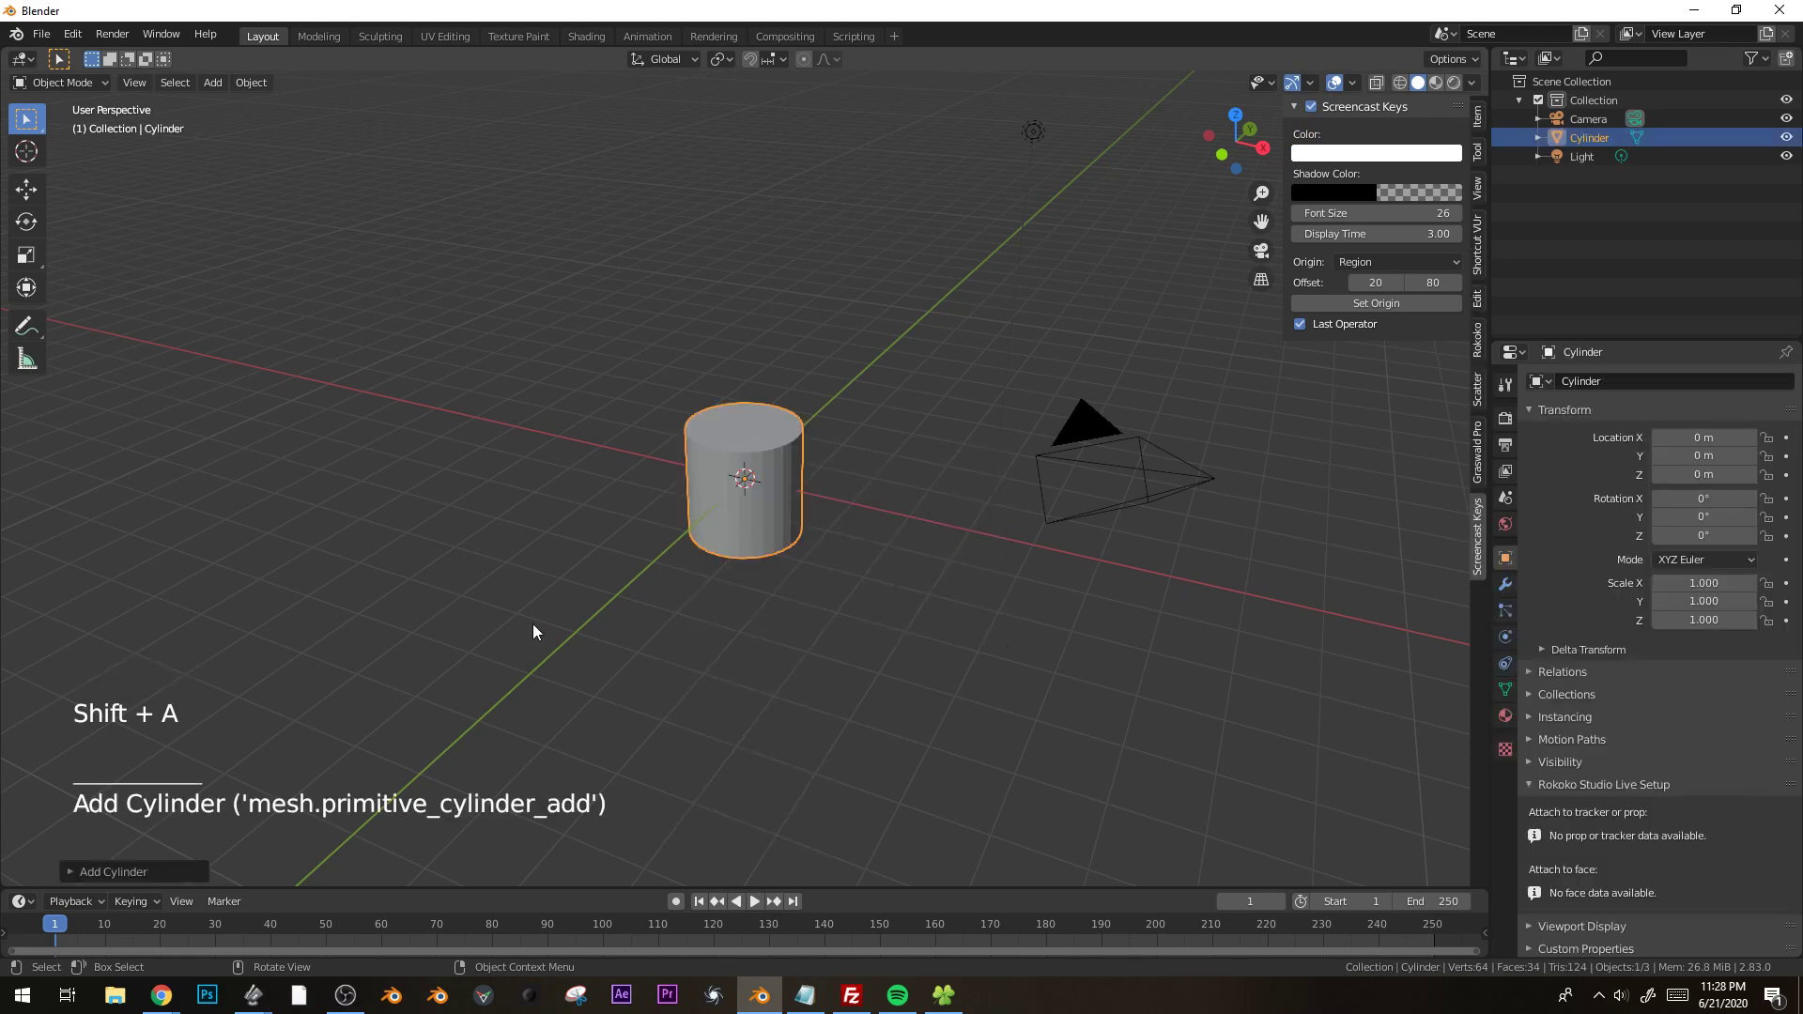
{"action": "left_click", "coordinate": [71, 872]}
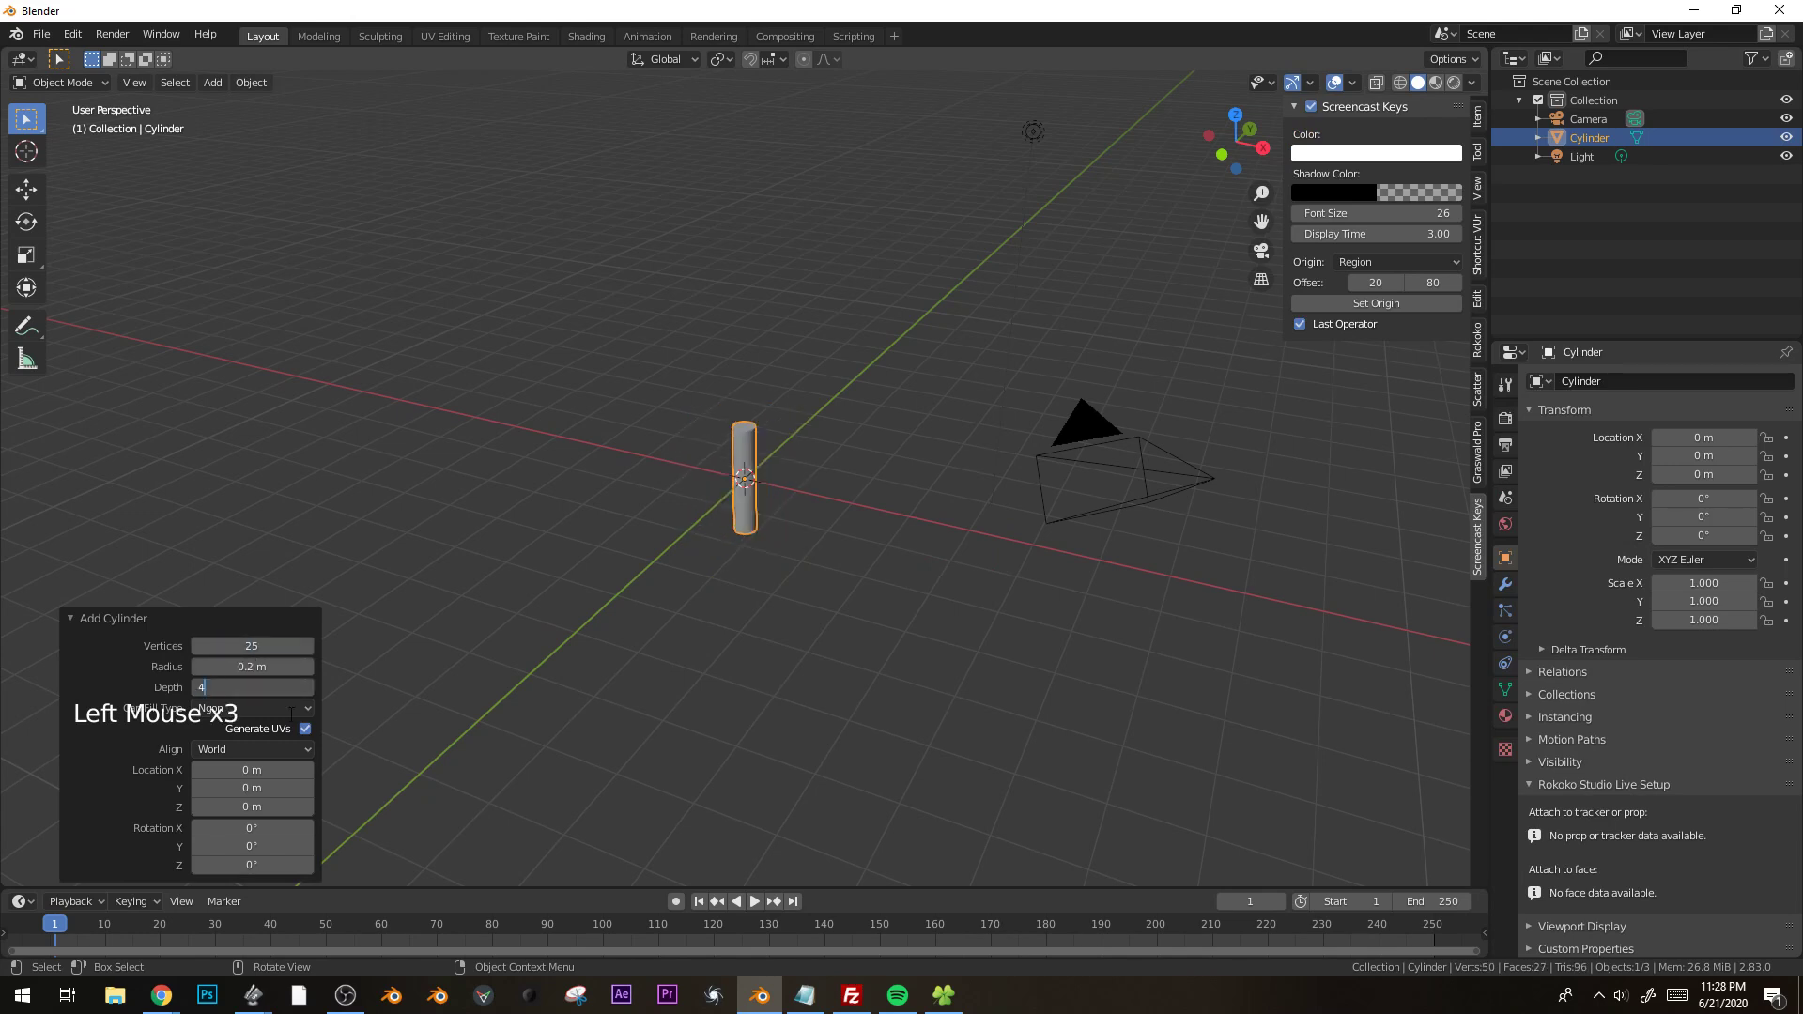
{"action": "key", "text": "Return"}
Stretch the whole cylinder mesh along Z in Edit Mode by a factor of about 1.255.
{"action": "scroll", "coordinate": [816, 485], "scroll_direction": "up", "scroll_amount": 3}
{"action": "middle_click_drag", "start_coordinate": [813, 543], "coordinate": [876, 545]}
{"action": "key", "text": "s"}
{"action": "right_click", "coordinate": [1017, 386]}
{"action": "mouse_move", "coordinate": [949, 487]}
{"action": "middle_mouse_down"}
{"action": "mouse_move", "coordinate": [887, 526]}
{"action": "mouse_move", "coordinate": [954, 490]}
{"action": "middle_mouse_up"}
{"action": "key", "text": "Tab"}
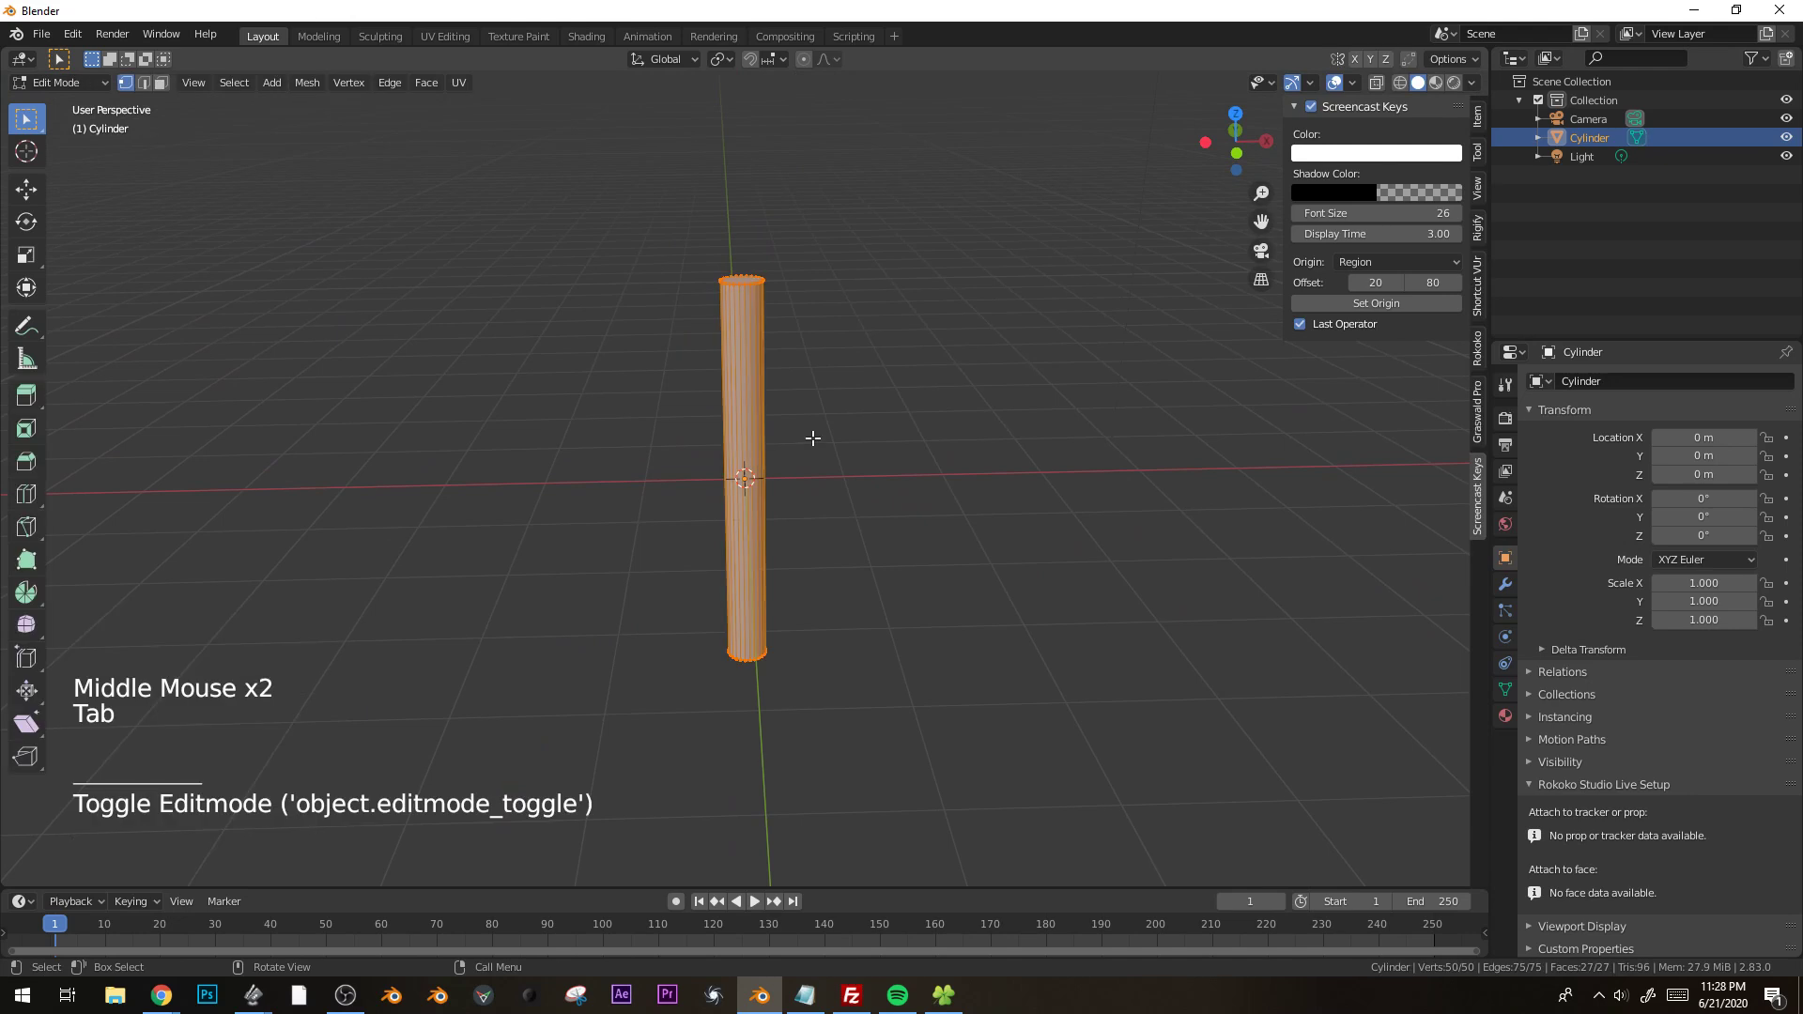
{"action": "key", "text": "s"}
{"action": "left_click", "coordinate": [847, 428]}
{"action": "middle_click_drag", "start_coordinate": [849, 427], "coordinate": [837, 463]}
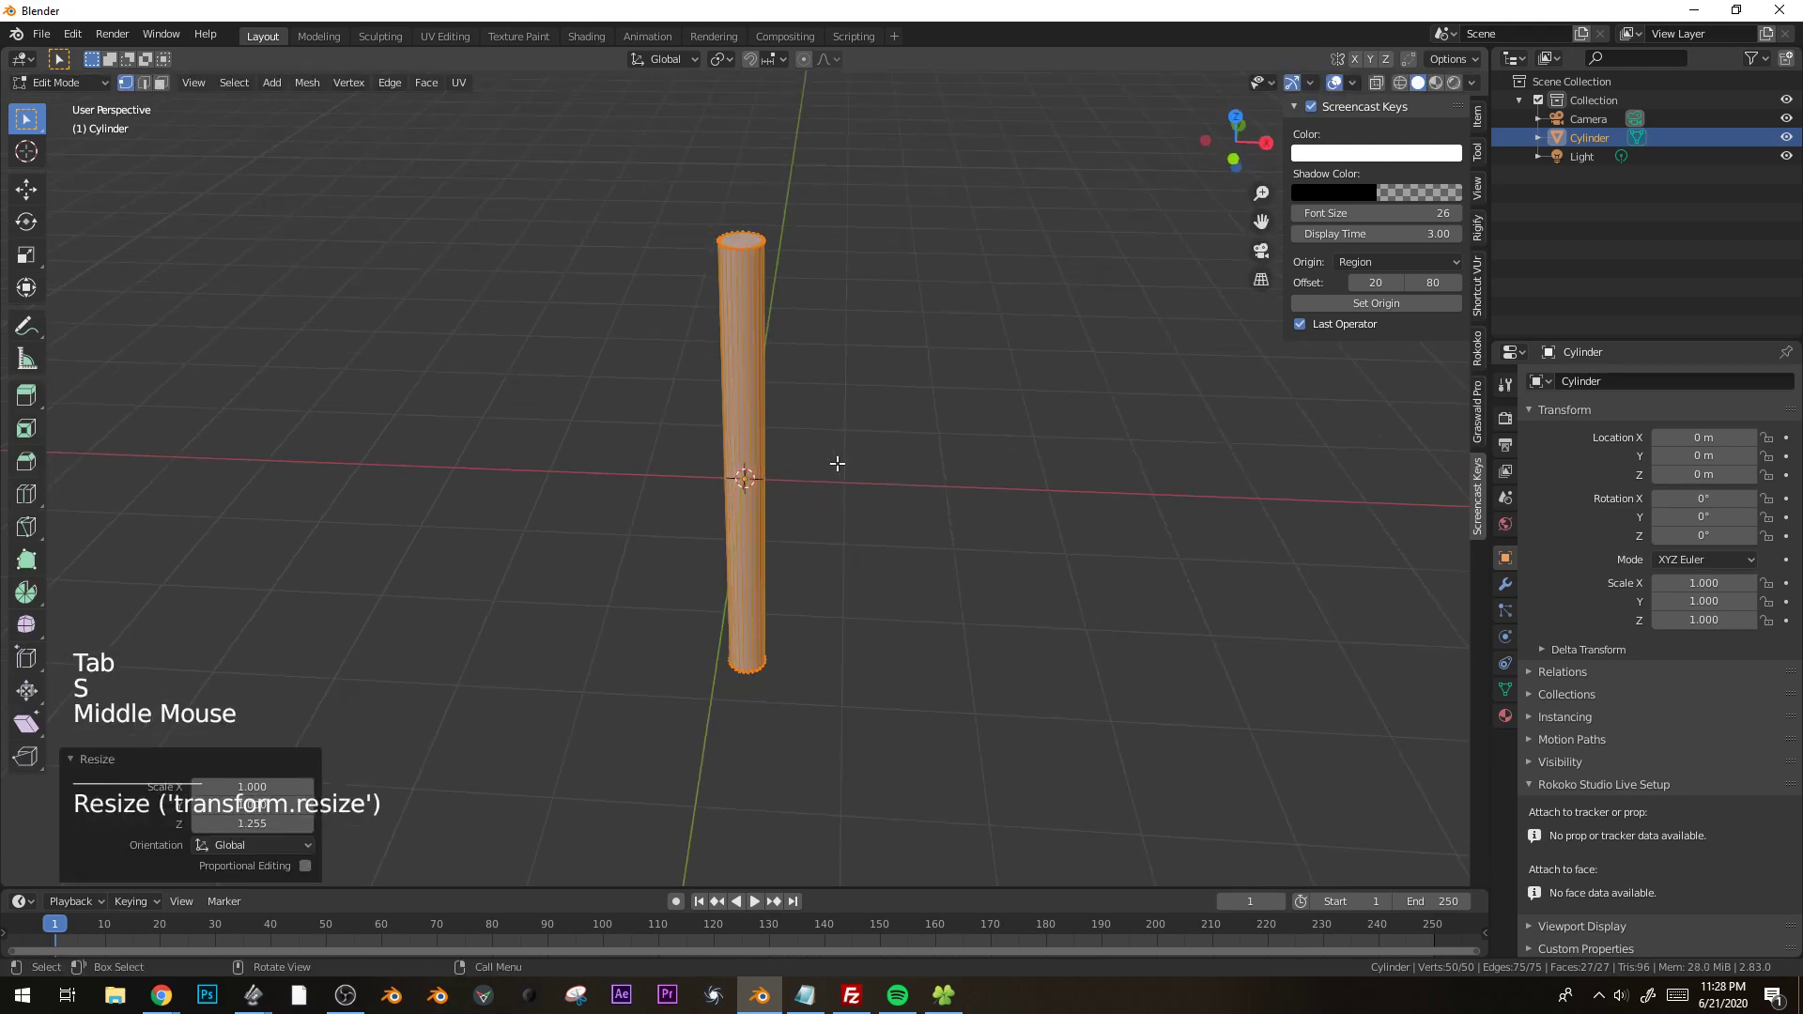
Add 32 evenly spaced horizontal loop cuts along the cylinder's length.
{"action": "scroll", "coordinate": [779, 448], "scroll_direction": "up", "scroll_amount": 2}
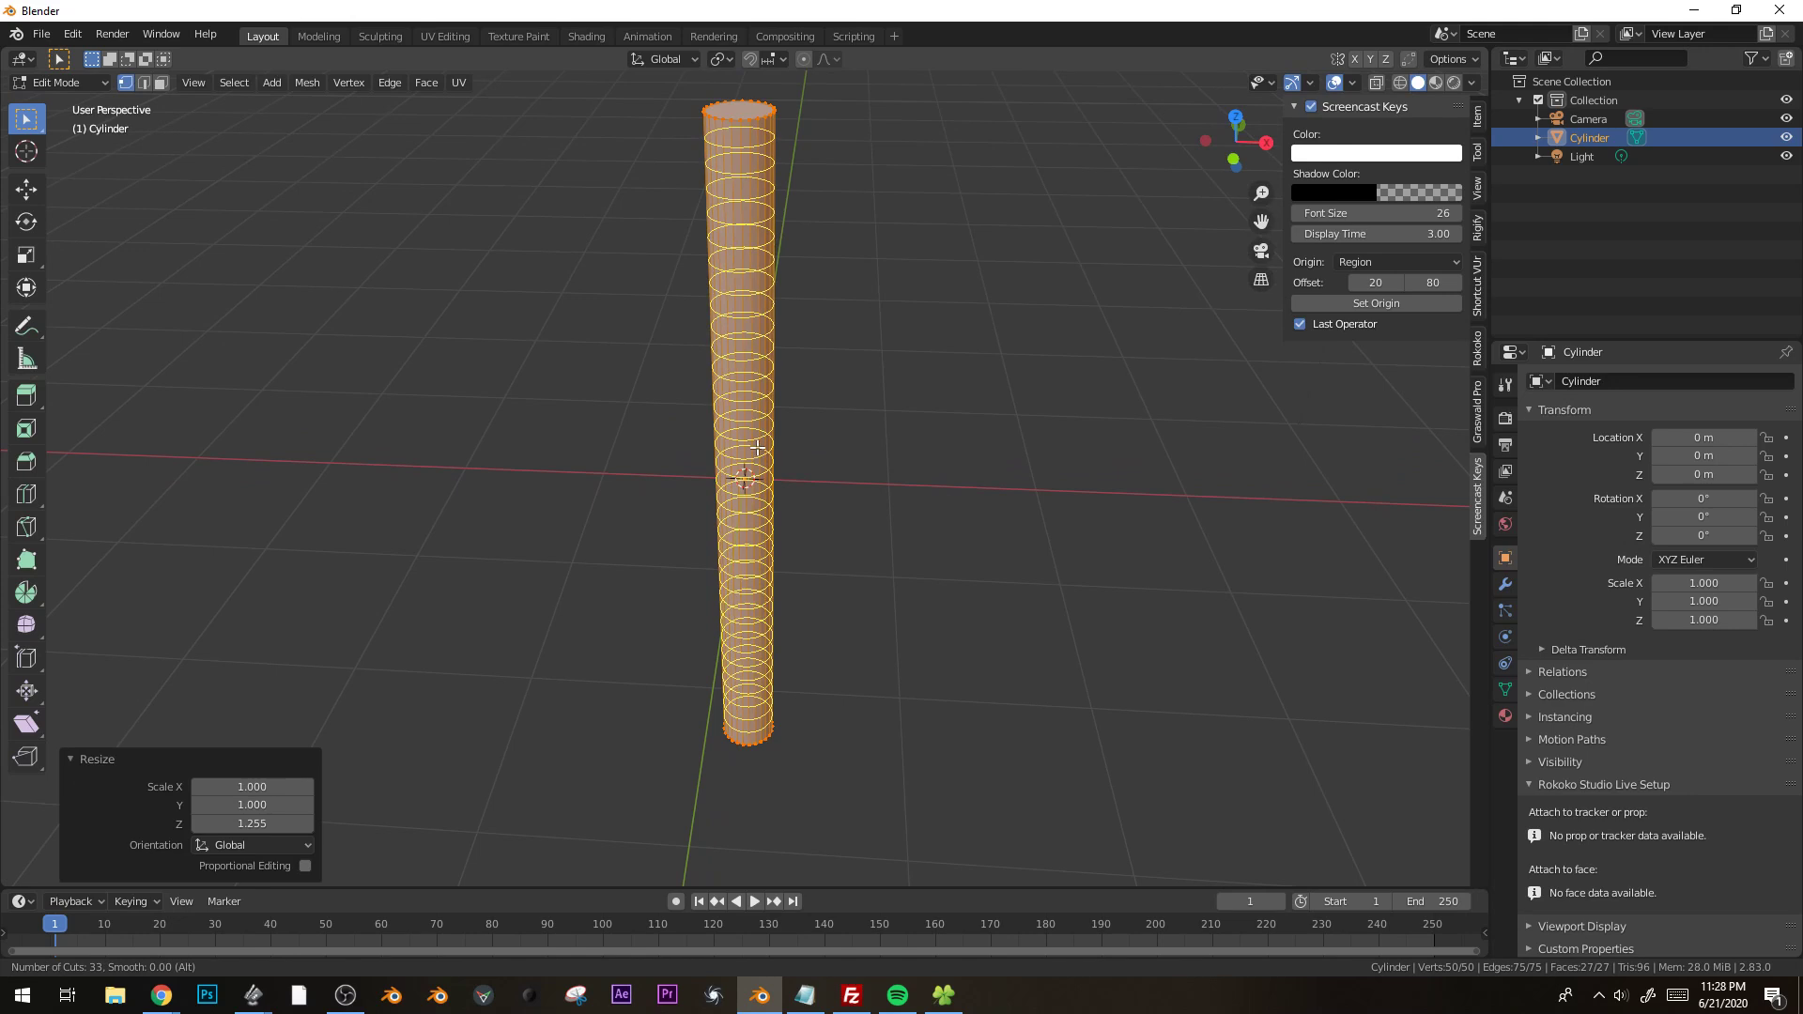
{"action": "left_click", "coordinate": [758, 451]}
{"action": "right_click", "coordinate": [761, 479]}
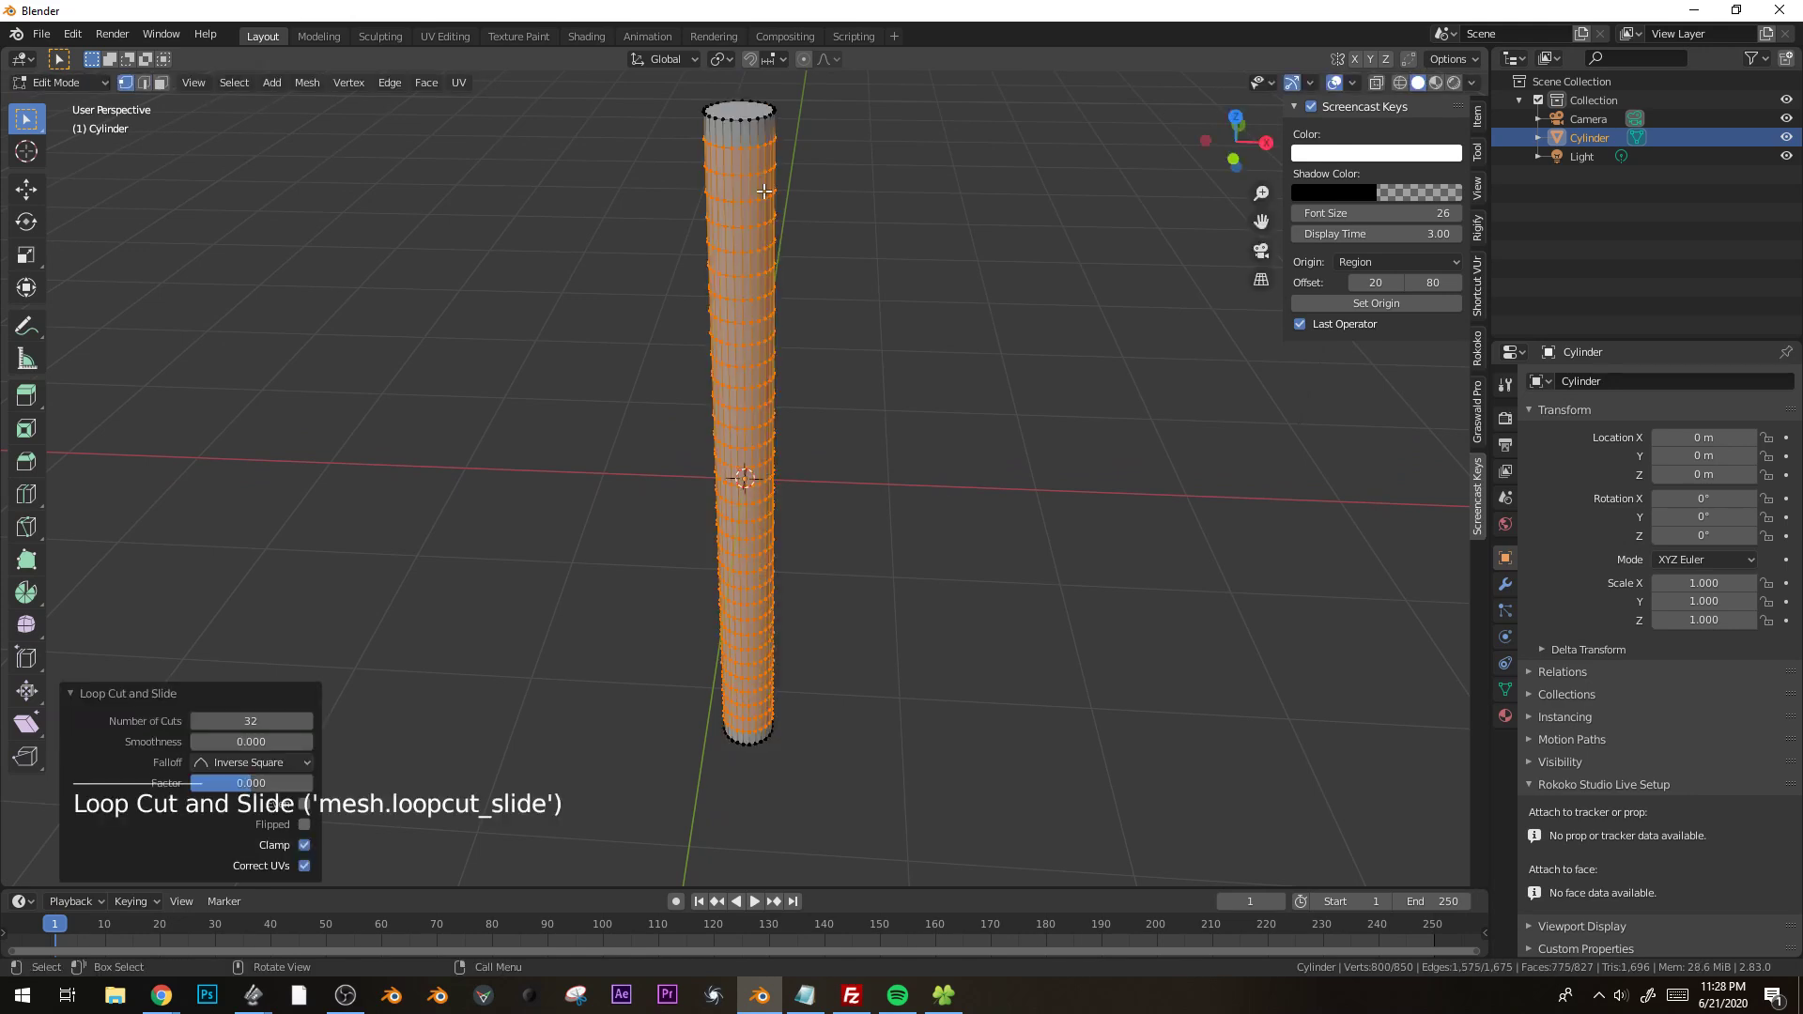
Delete the cylinder's top cap face in face select mode.
{"action": "key", "text": "3"}
{"action": "left_click", "coordinate": [742, 111]}
{"action": "key", "text": "x"}
{"action": "left_click", "coordinate": [735, 154]}
Select the cylinder's bottom cap face and assign it to a new vertex group.
{"action": "middle_click_drag", "start_coordinate": [901, 601], "coordinate": [1029, 562]}
{"action": "middle_click_drag", "start_coordinate": [1028, 562], "coordinate": [1080, 425], "text": "shift"}
{"action": "left_click", "coordinate": [830, 532]}
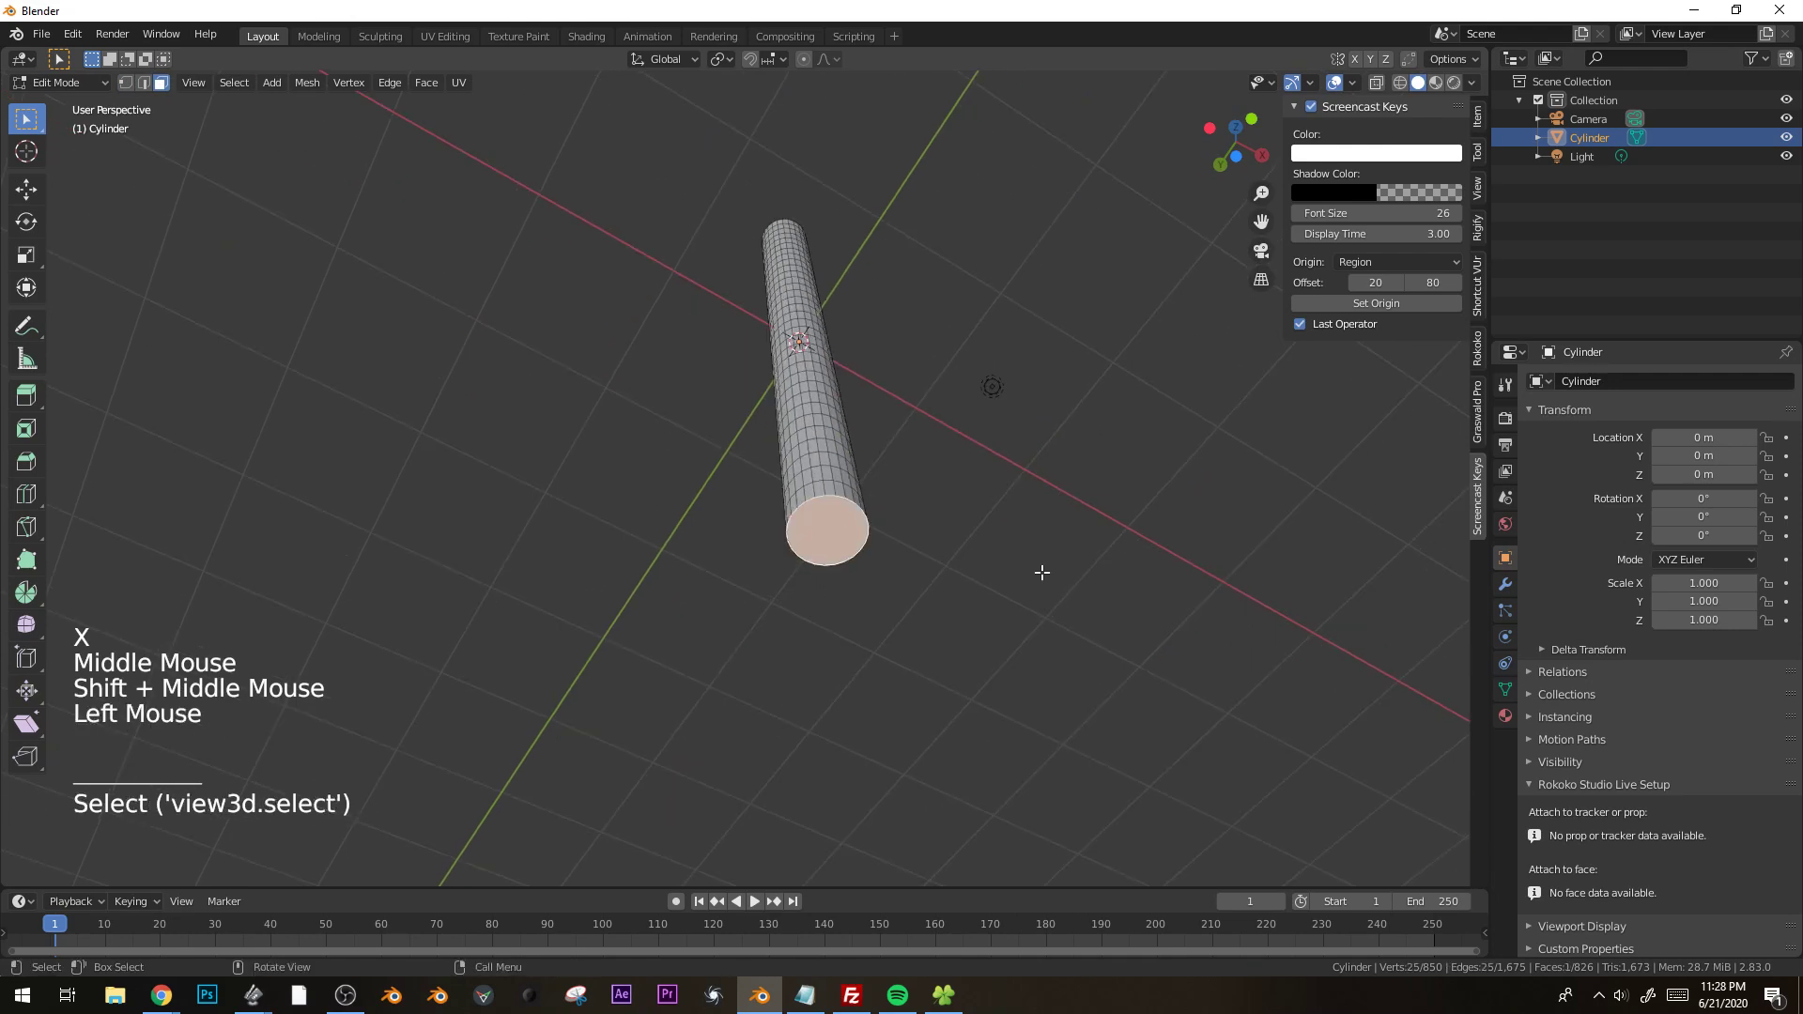
{"action": "left_click", "coordinate": [1505, 690]}
{"action": "left_click", "coordinate": [1786, 438]}
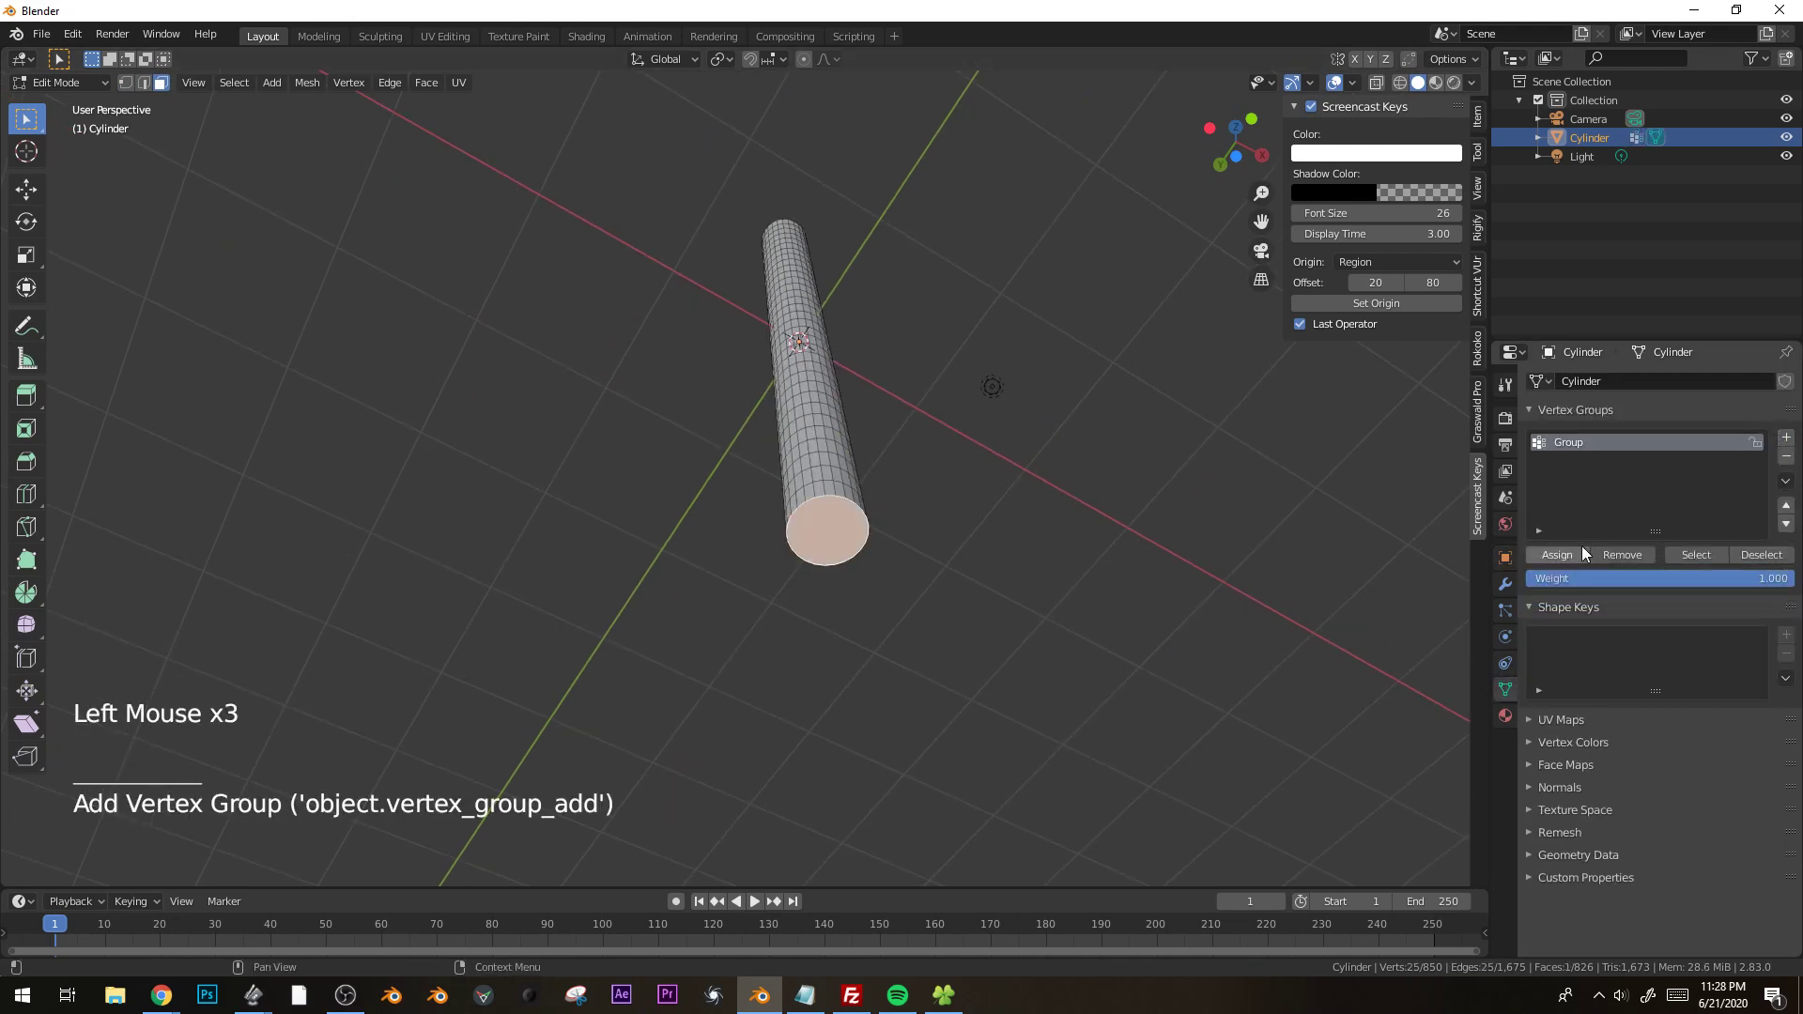
{"action": "left_click", "coordinate": [1557, 555]}
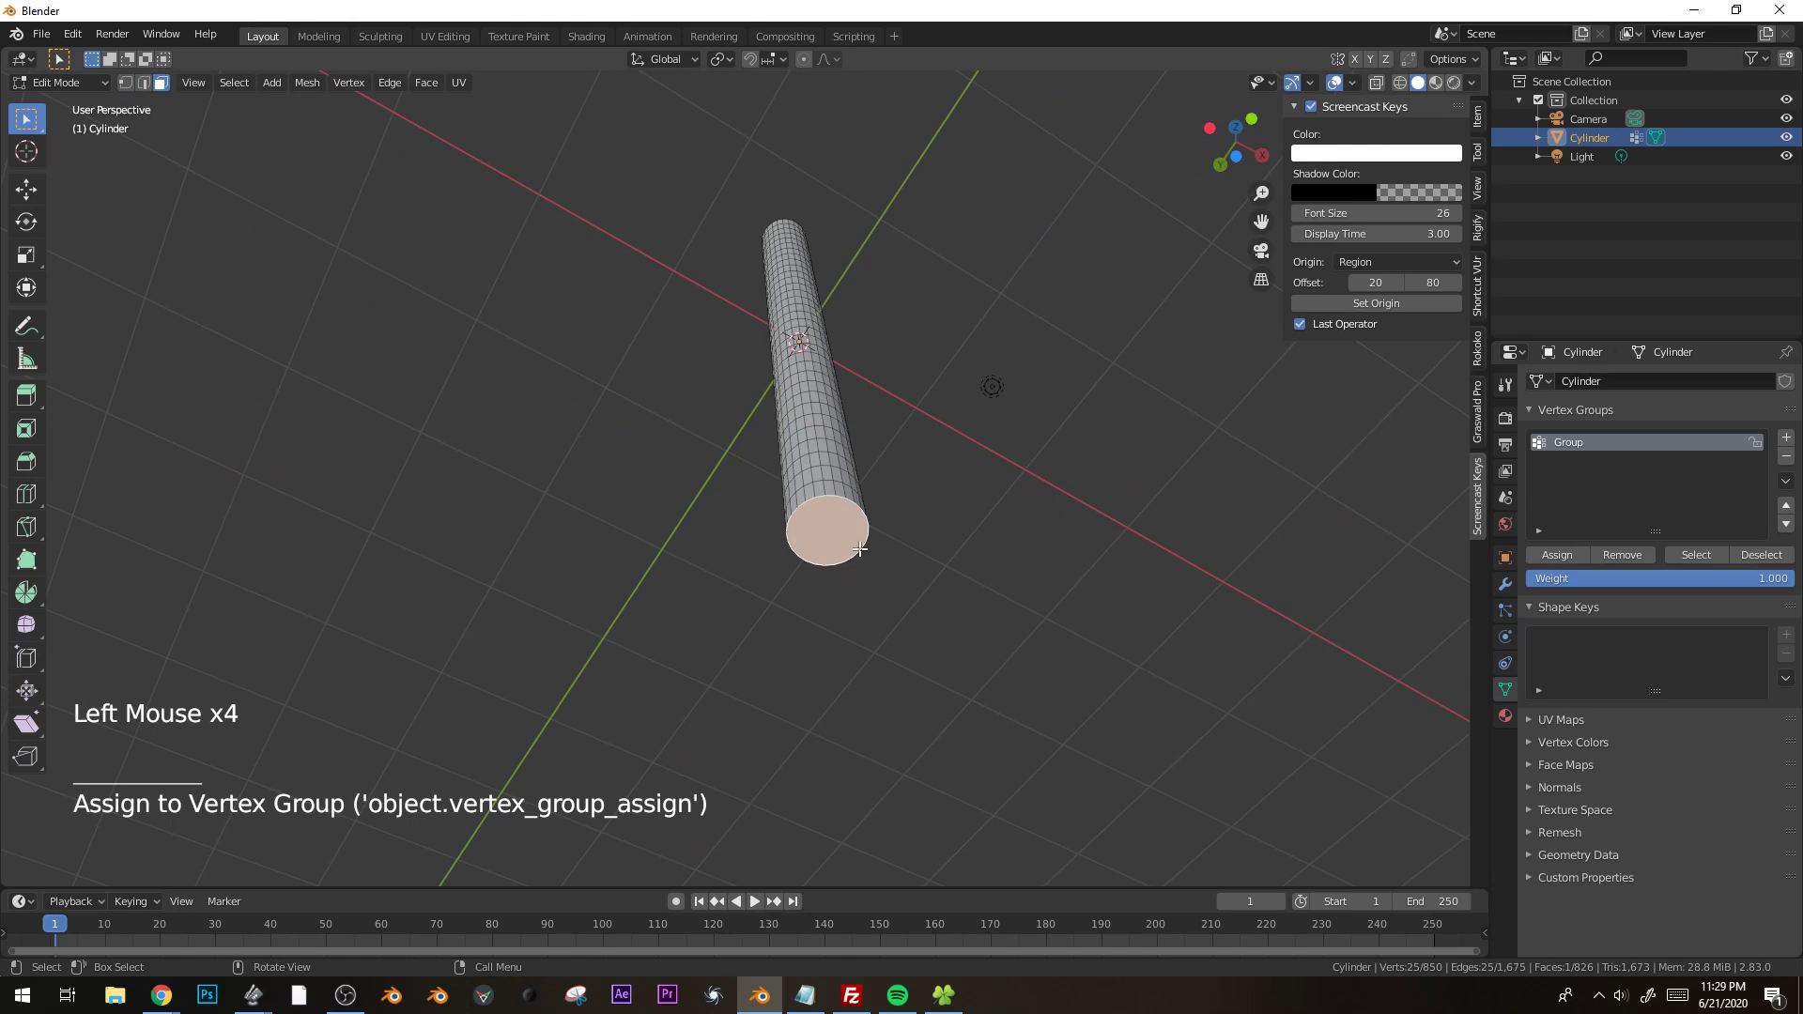
With X-ray on, box-select a small patch of faces through the cylinder's middle in the right side view, covering both opposite sides.
{"action": "middle_click_drag", "start_coordinate": [909, 453], "coordinate": [757, 395]}
{"action": "key", "text": "Tab"}
{"action": "key", "text": "KP_1"}
{"action": "key", "text": "Tab"}
{"action": "key", "text": "KP_1"}
{"action": "key", "text": "KP_3"}
{"action": "key", "text": "alt+z"}
{"action": "scroll", "coordinate": [608, 442], "scroll_direction": "up", "scroll_amount": 4}
{"action": "middle_click_drag", "start_coordinate": [608, 443], "coordinate": [873, 433], "text": "shift"}
{"action": "scroll", "coordinate": [733, 388], "scroll_direction": "up", "scroll_amount": 2}
{"action": "key", "text": "b"}
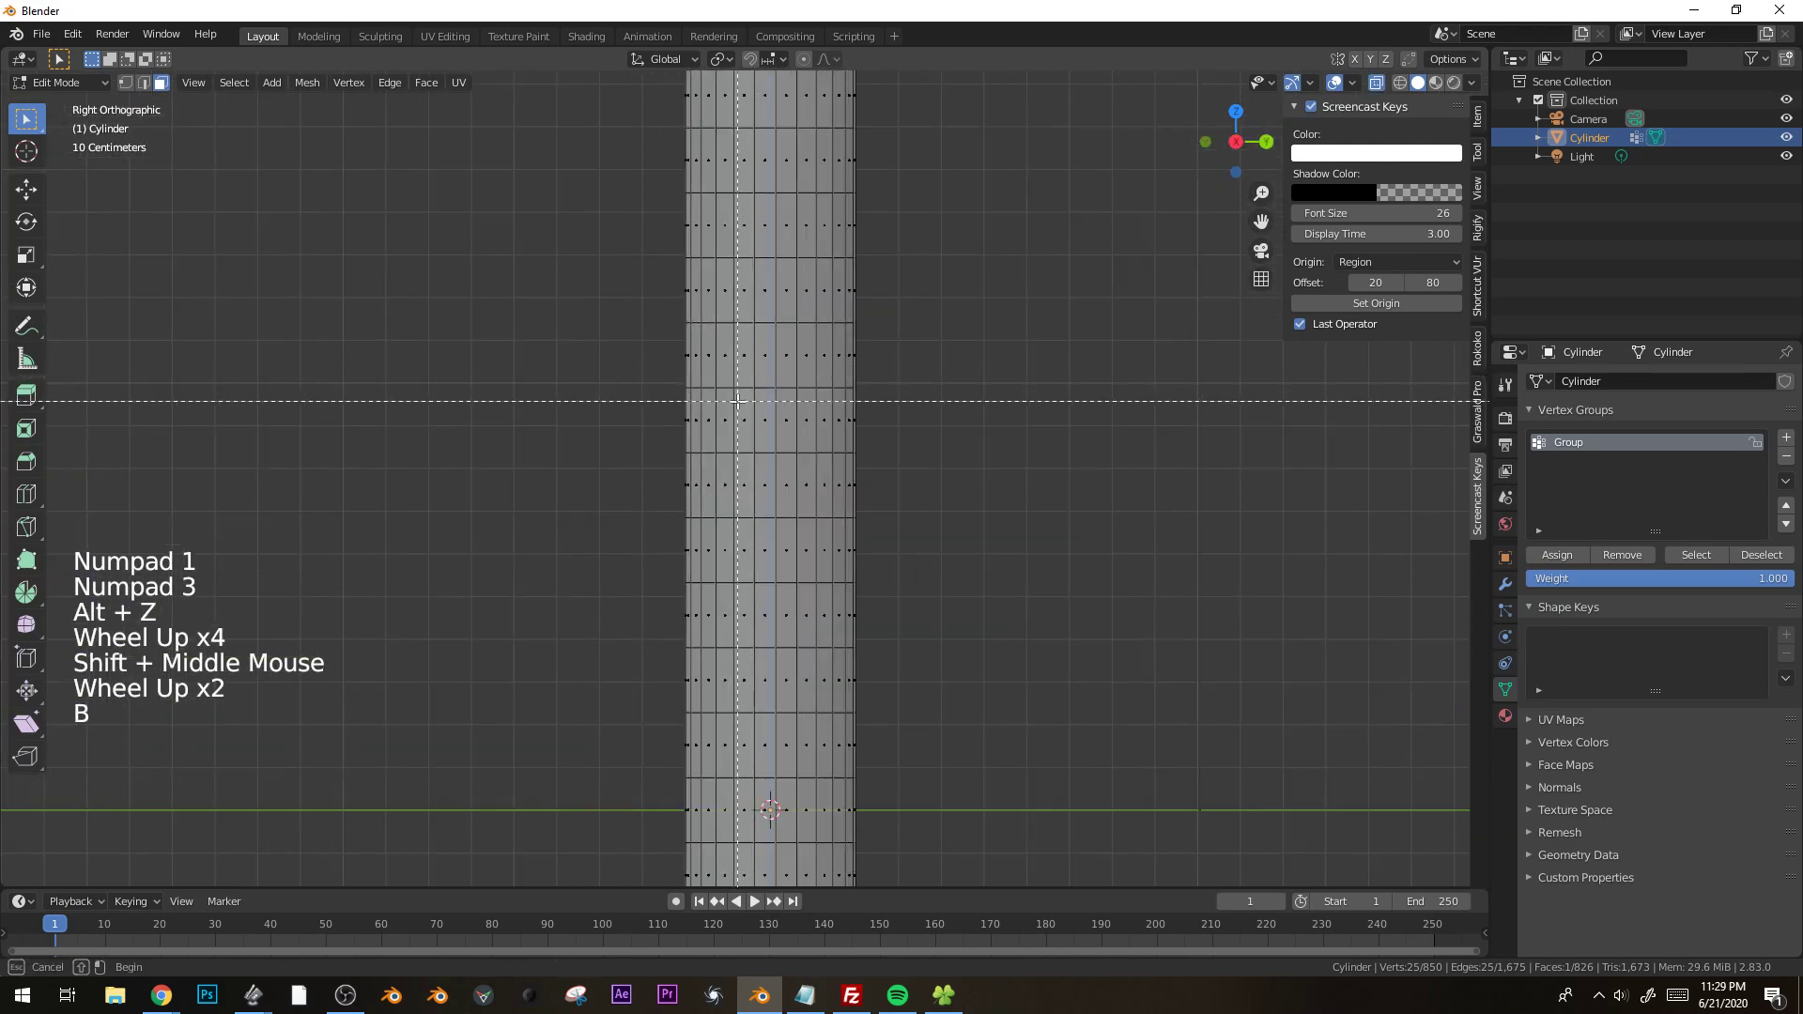
{"action": "middle_click_drag", "start_coordinate": [772, 497], "coordinate": [982, 543]}
{"action": "scroll", "coordinate": [991, 532], "scroll_direction": "down", "scroll_amount": 5}
{"action": "key", "text": "KP_1"}
{"action": "scroll", "coordinate": [1007, 468], "scroll_direction": "down", "scroll_amount": 2}
{"action": "mouse_move", "coordinate": [1007, 468]}
{"action": "middle_mouse_down", "text": "shift"}
{"action": "mouse_move", "coordinate": [1021, 399]}
{"action": "mouse_move", "coordinate": [1005, 453]}
{"action": "middle_mouse_up", "text": "shift"}
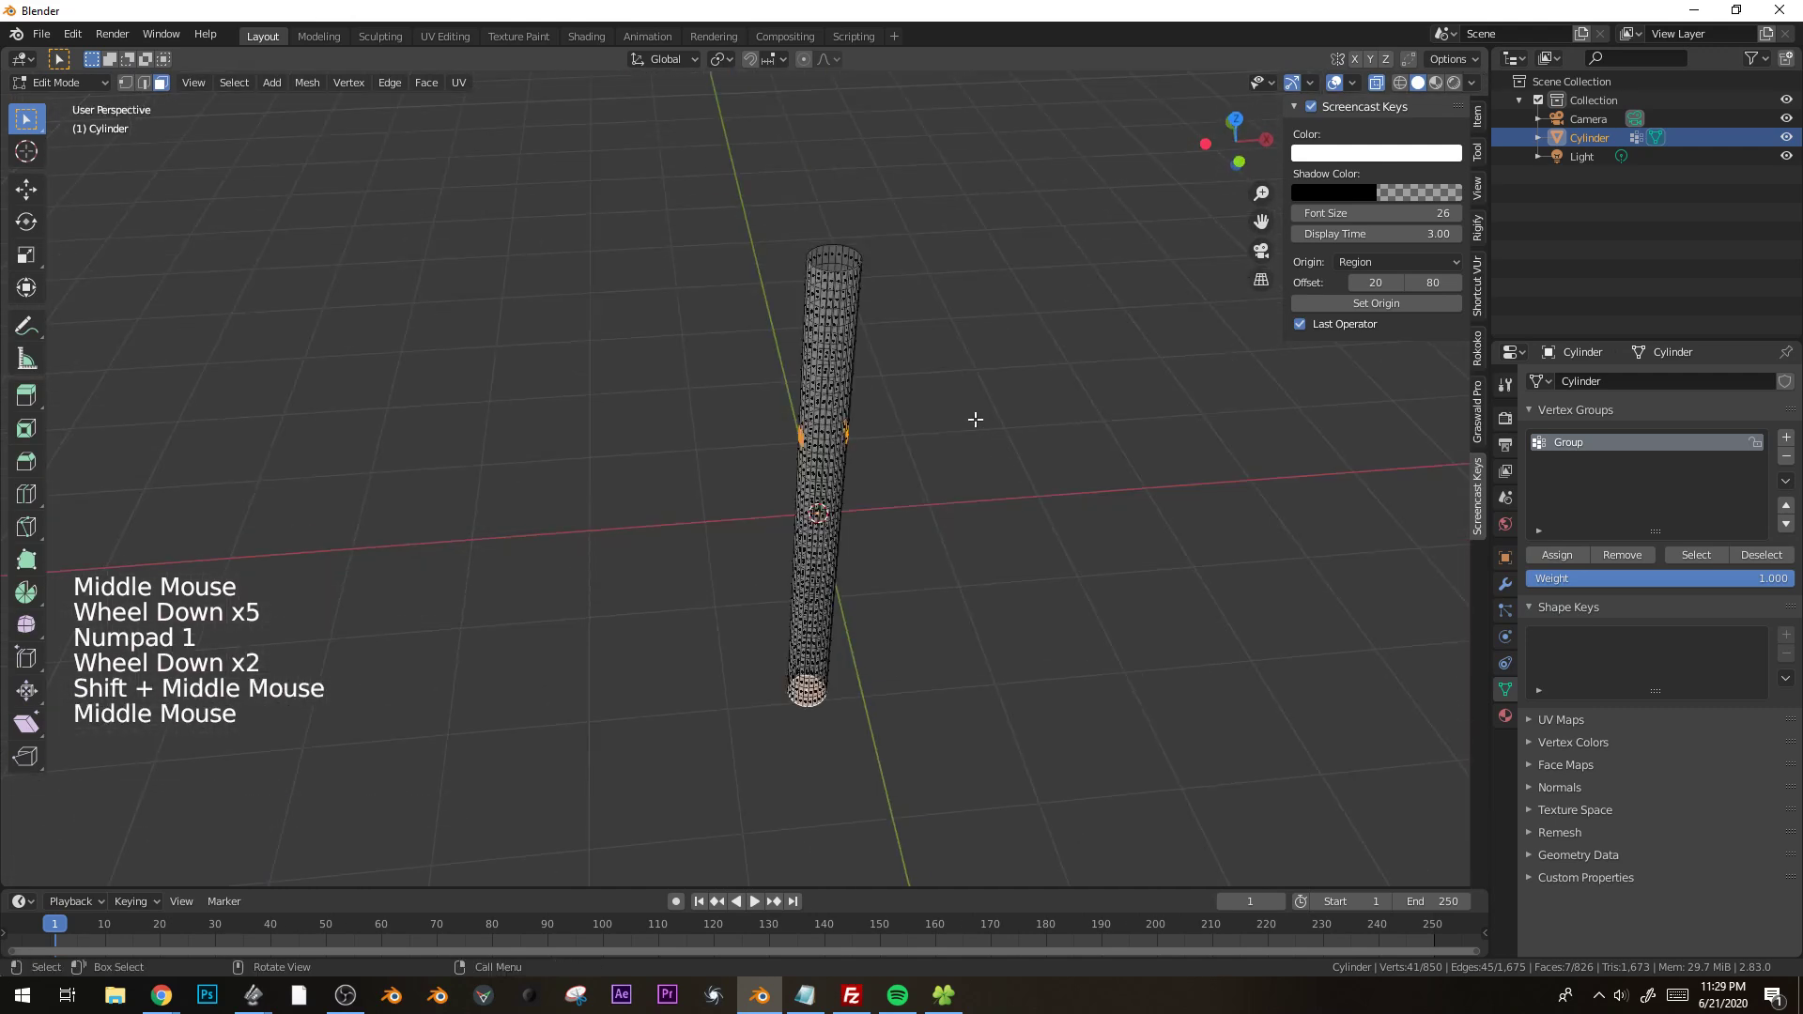
{"action": "scroll", "coordinate": [975, 420], "scroll_direction": "up", "scroll_amount": 1}
{"action": "middle_click_drag", "start_coordinate": [995, 390], "coordinate": [942, 424], "text": "shift"}
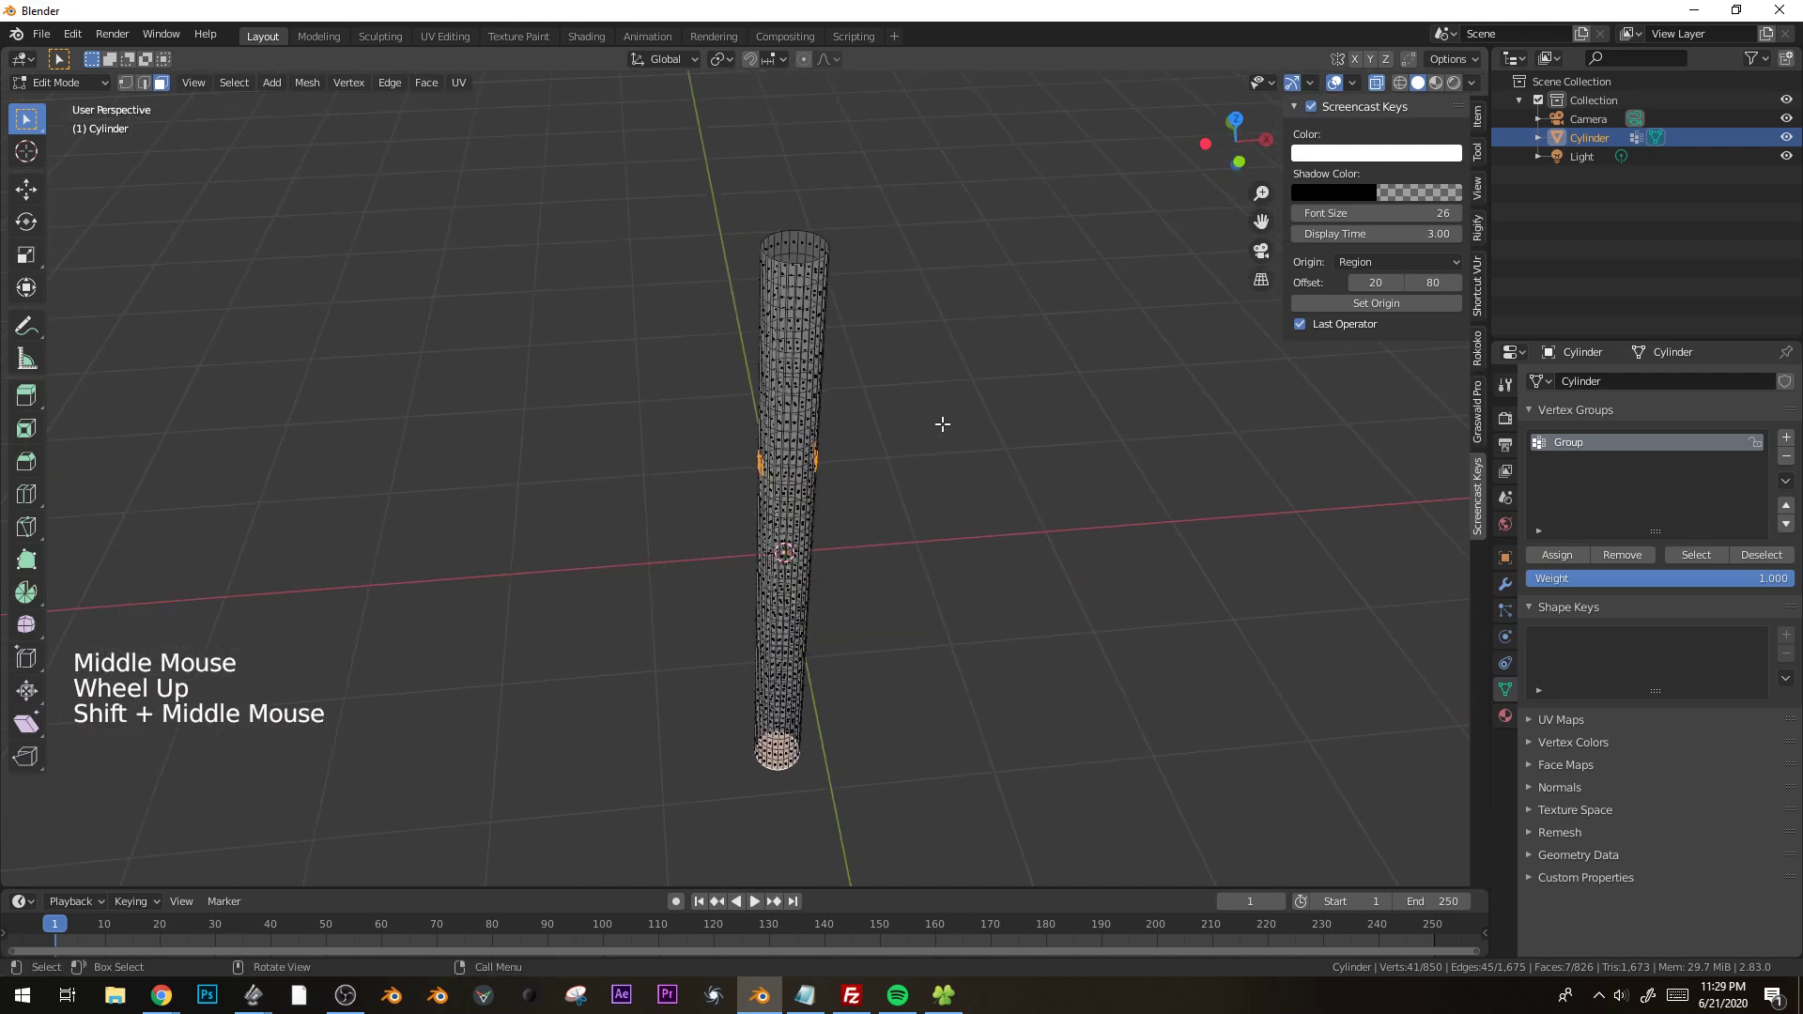
{"action": "key", "text": "alt+e"}
{"action": "left_click", "coordinate": [958, 445]}
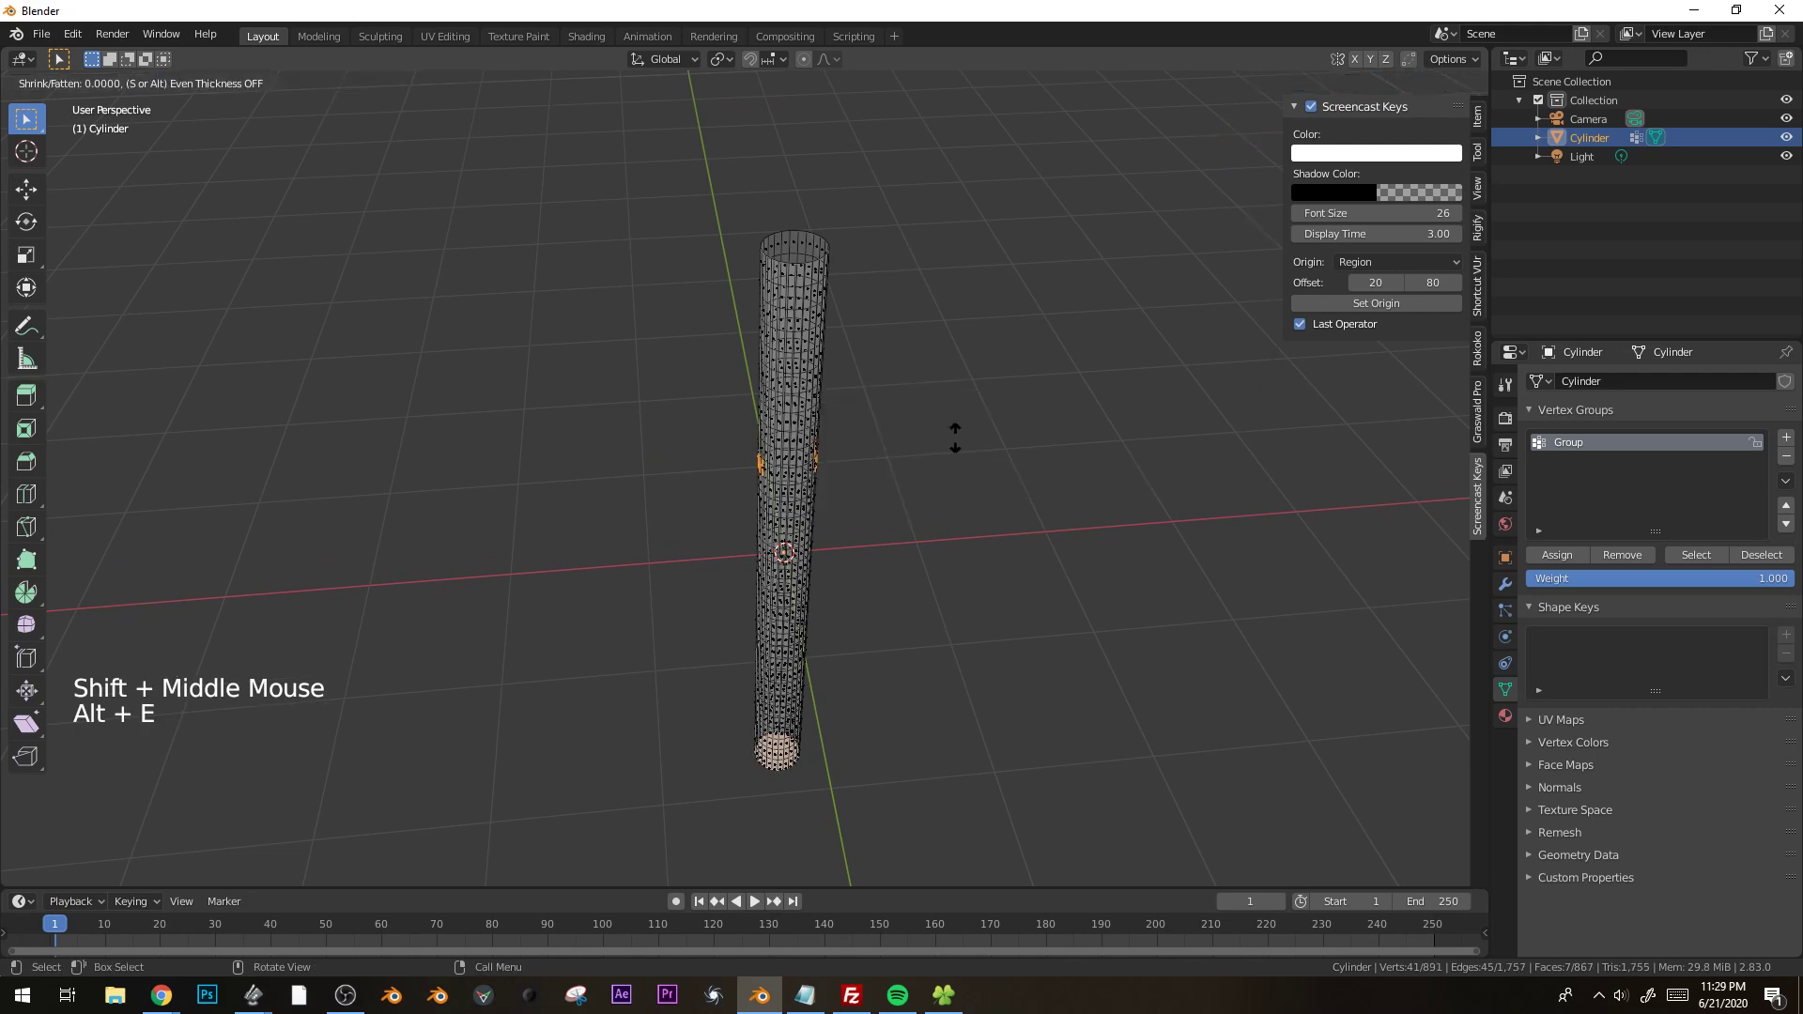
{"action": "right_click", "coordinate": [986, 390]}
{"action": "key", "text": "ctrl+z"}
Deselect the bottom cap face and extrude the two selected side patches along their normals to form two arms.
{"action": "key", "text": "b"}
{"action": "left_click_drag", "start_coordinate": [693, 698], "coordinate": [971, 835]}
{"action": "key", "text": "alt+e"}
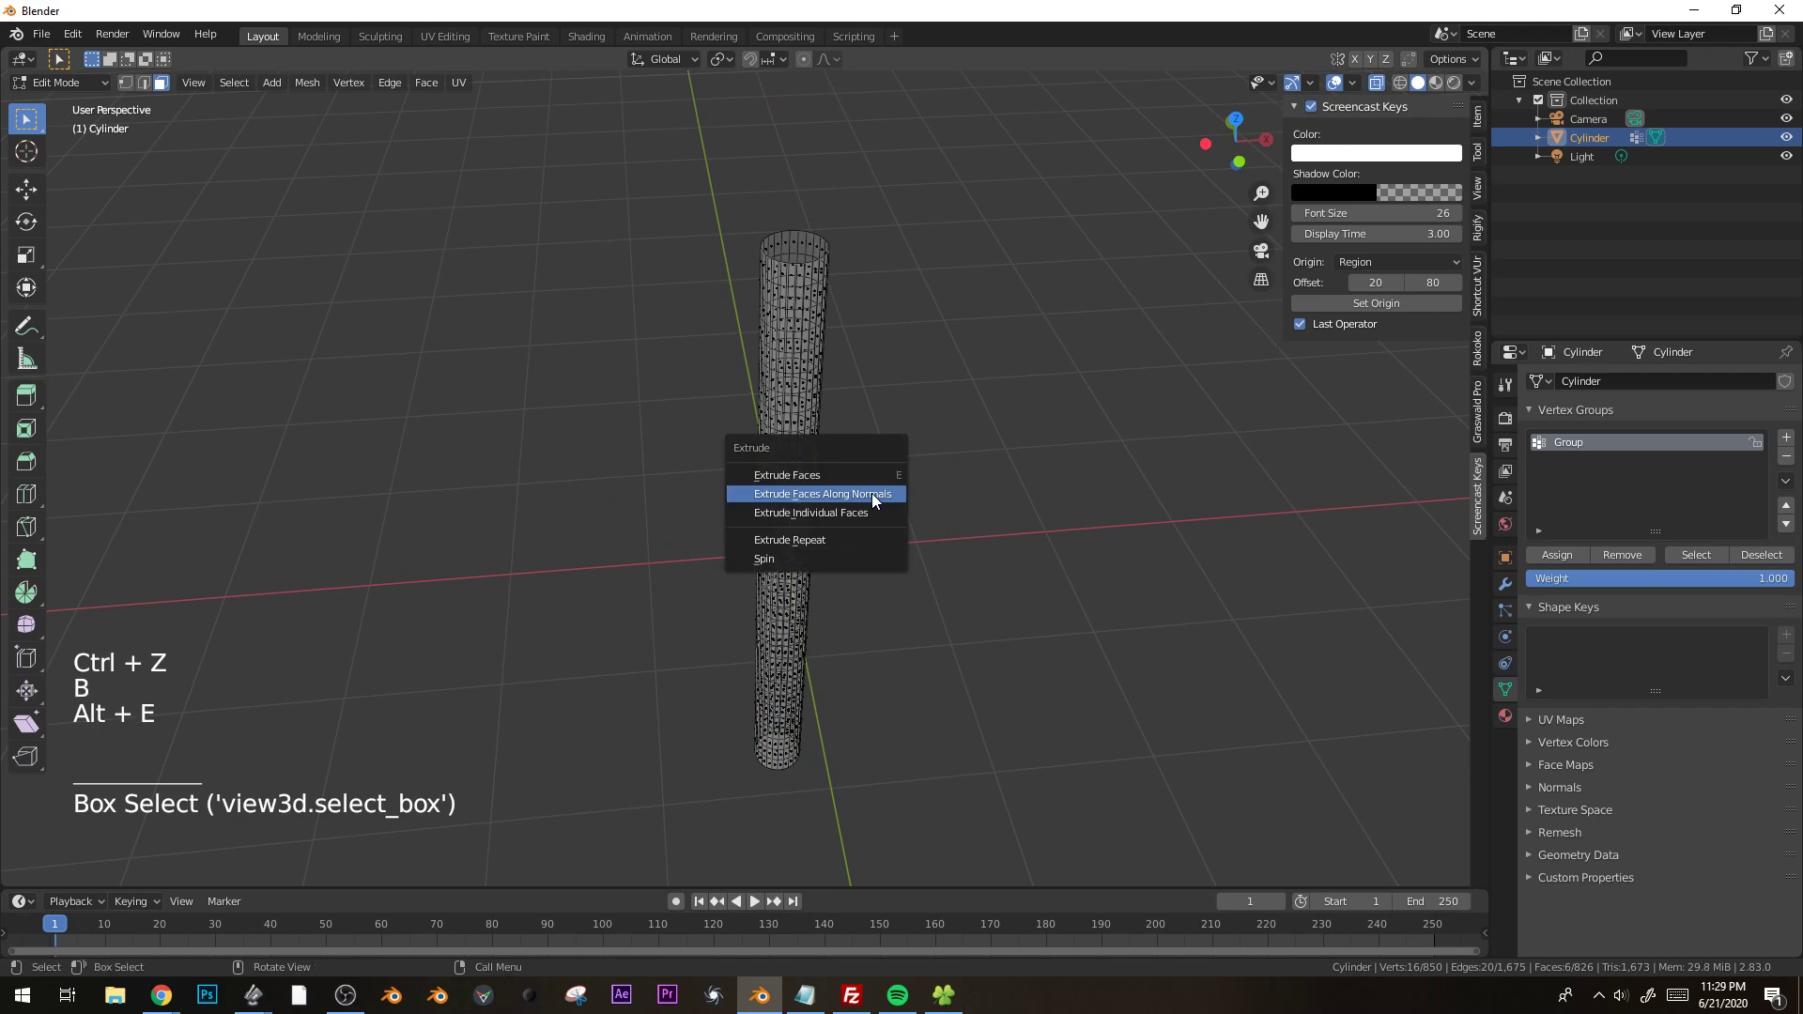
{"action": "left_click", "coordinate": [871, 494]}
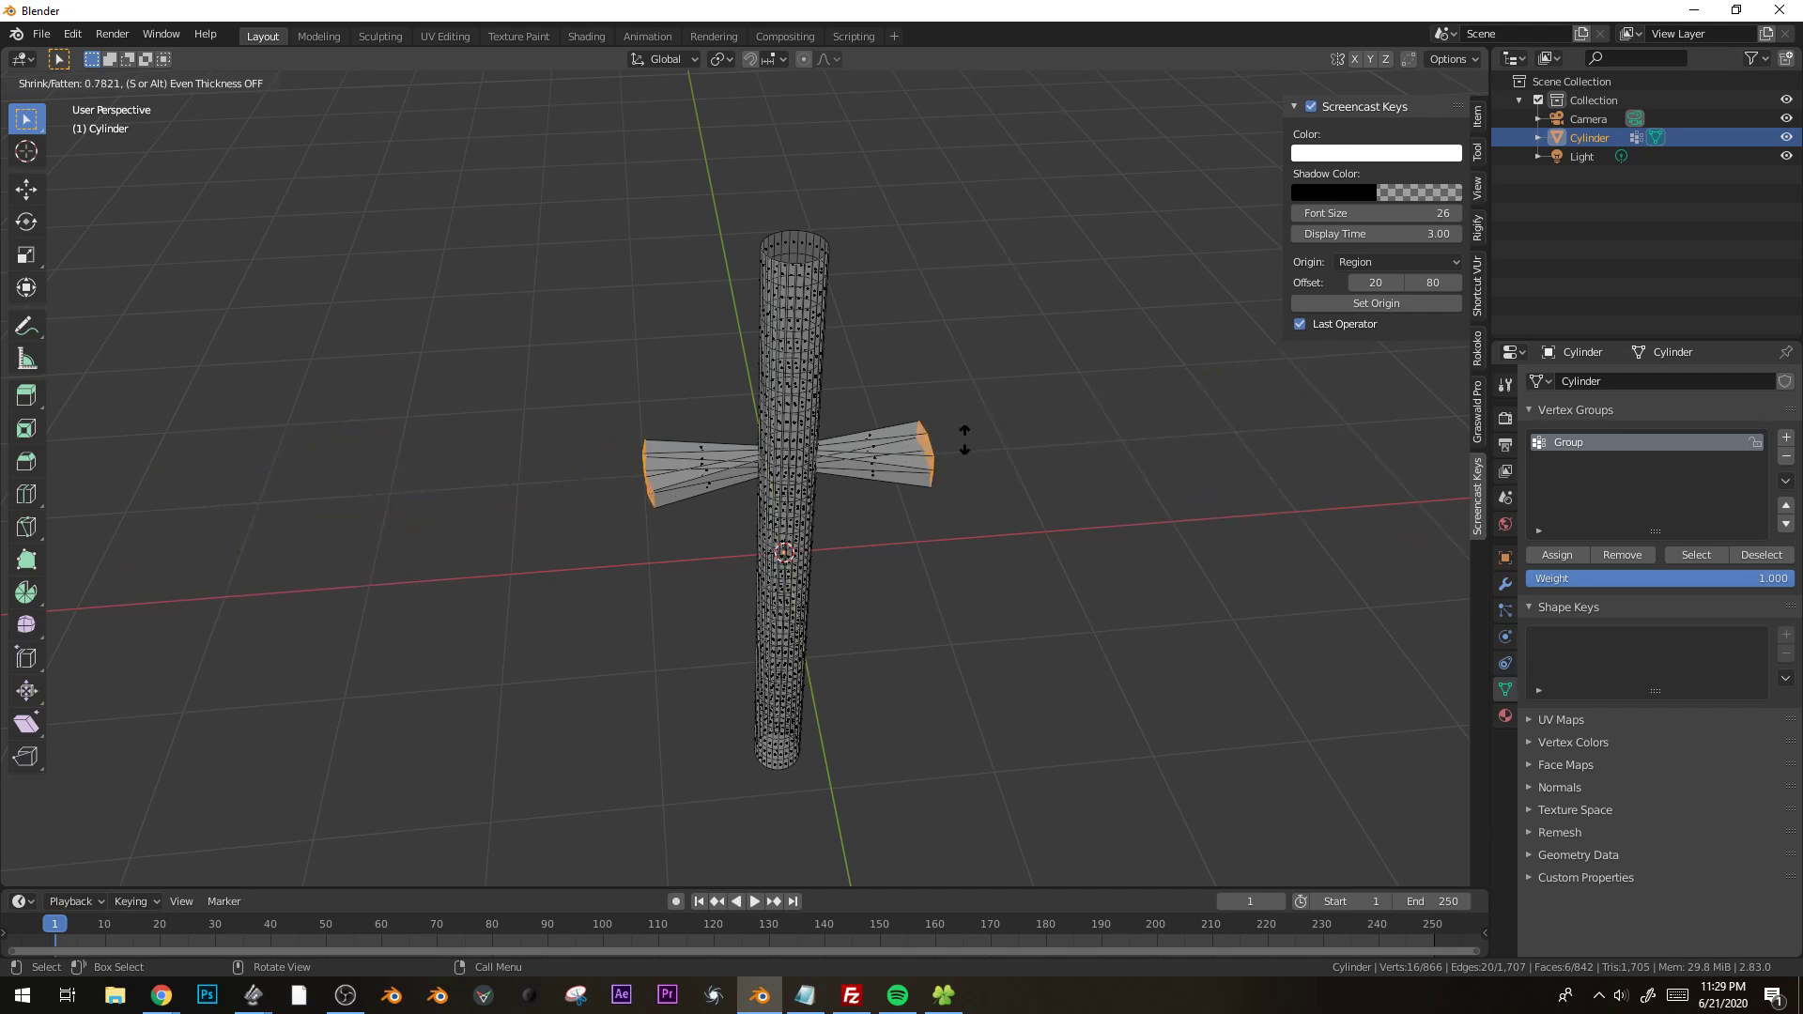
{"action": "key", "text": "Escape"}
Scale the end faces of both arms so the arms run straight and reach further out from the cylinder.
{"action": "middle_click_drag", "start_coordinate": [877, 455], "coordinate": [830, 454]}
{"action": "scroll", "coordinate": [1009, 482], "scroll_direction": "up", "scroll_amount": 5}
{"action": "middle_click_drag", "start_coordinate": [1009, 482], "coordinate": [942, 611]}
{"action": "scroll", "coordinate": [942, 611], "scroll_direction": "down", "scroll_amount": 1}
{"action": "key", "text": "s"}
{"action": "key", "text": "x"}
{"action": "left_click", "coordinate": [1357, 819]}
{"action": "scroll", "coordinate": [1135, 544], "scroll_direction": "down", "scroll_amount": 3}
{"action": "middle_click_drag", "start_coordinate": [1136, 543], "coordinate": [1096, 596]}
{"action": "scroll", "coordinate": [1095, 596], "scroll_direction": "up", "scroll_amount": 1}
{"action": "key", "text": "s"}
{"action": "key", "text": "x"}
{"action": "left_click", "coordinate": [705, 575]}
{"action": "middle_click_drag", "start_coordinate": [705, 575], "coordinate": [592, 592]}
{"action": "key", "text": "s"}
{"action": "key", "text": "x"}
{"action": "left_click", "coordinate": [448, 504]}
Select only the left arm's end faces and flatten them by scaling to 0 along X.
{"action": "middle_click_drag", "start_coordinate": [448, 504], "coordinate": [630, 508], "text": "shift"}
{"action": "scroll", "coordinate": [631, 508], "scroll_direction": "up", "scroll_amount": 2}
{"action": "key", "text": "alt+a"}
{"action": "key", "text": "b"}
{"action": "left_click_drag", "start_coordinate": [563, 447], "coordinate": [677, 564]}
{"action": "key", "text": "s"}
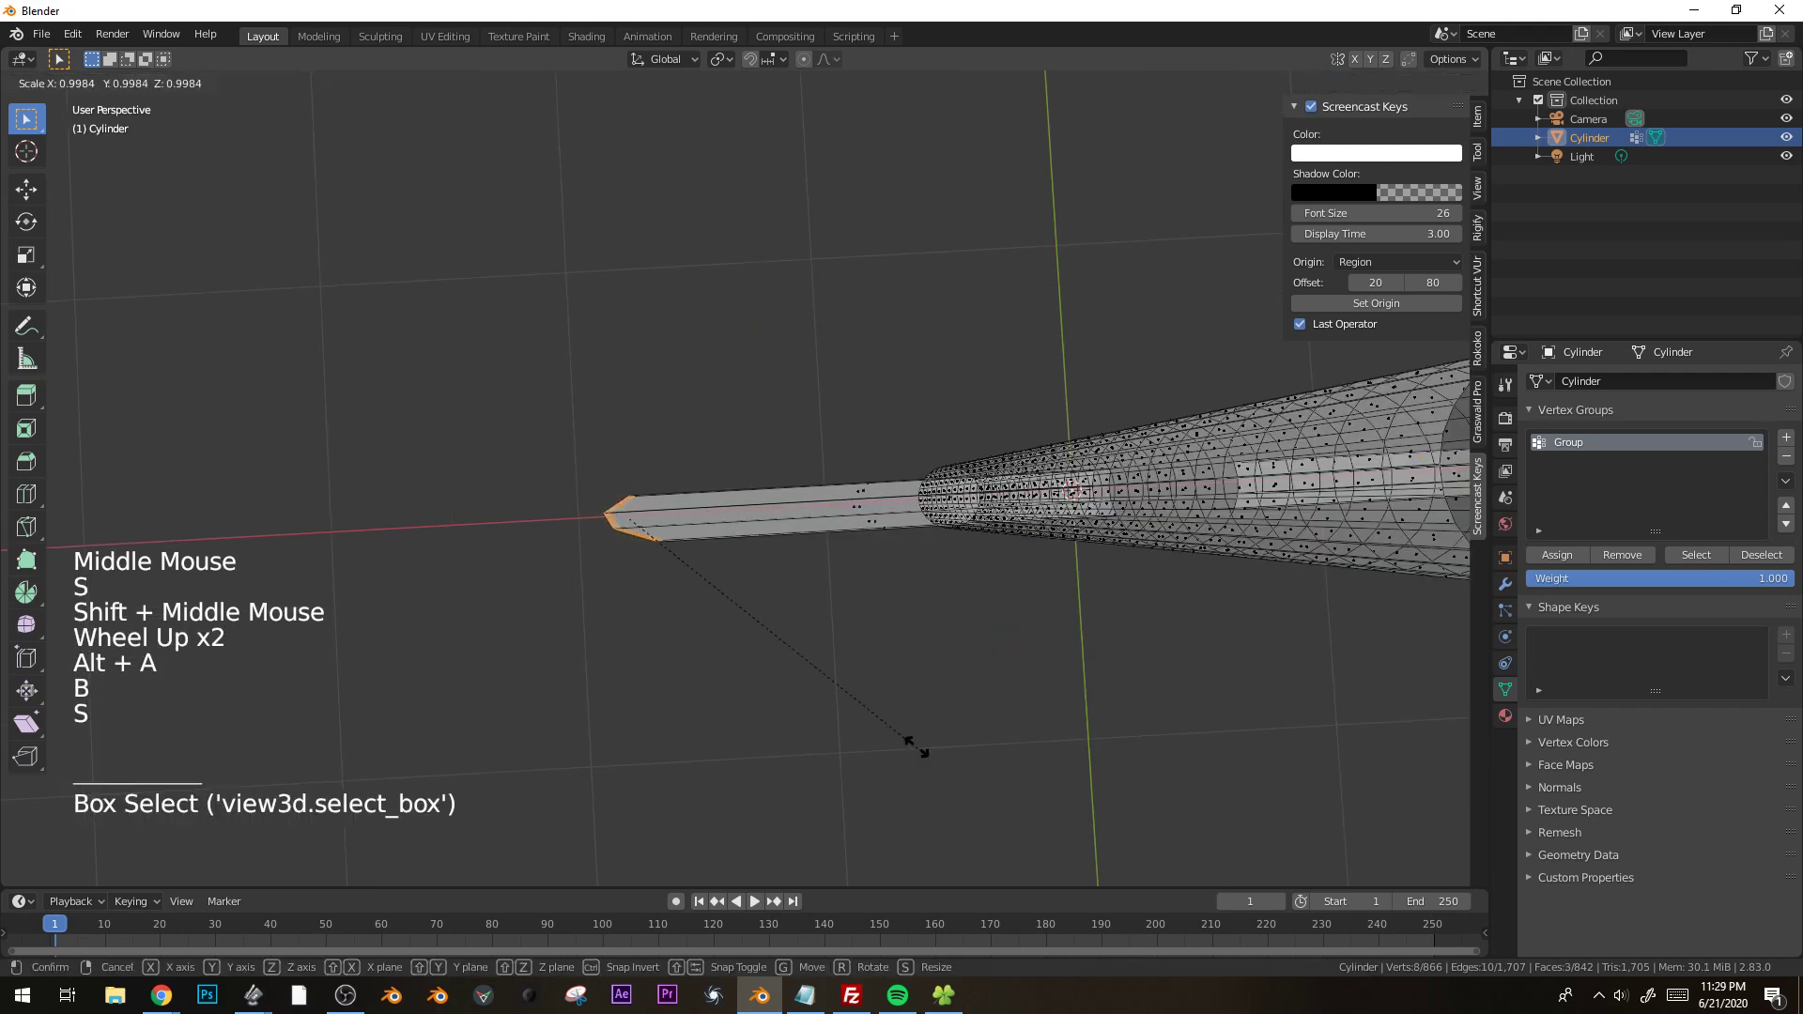
{"action": "key", "text": "0"}
{"action": "key", "text": "Return"}
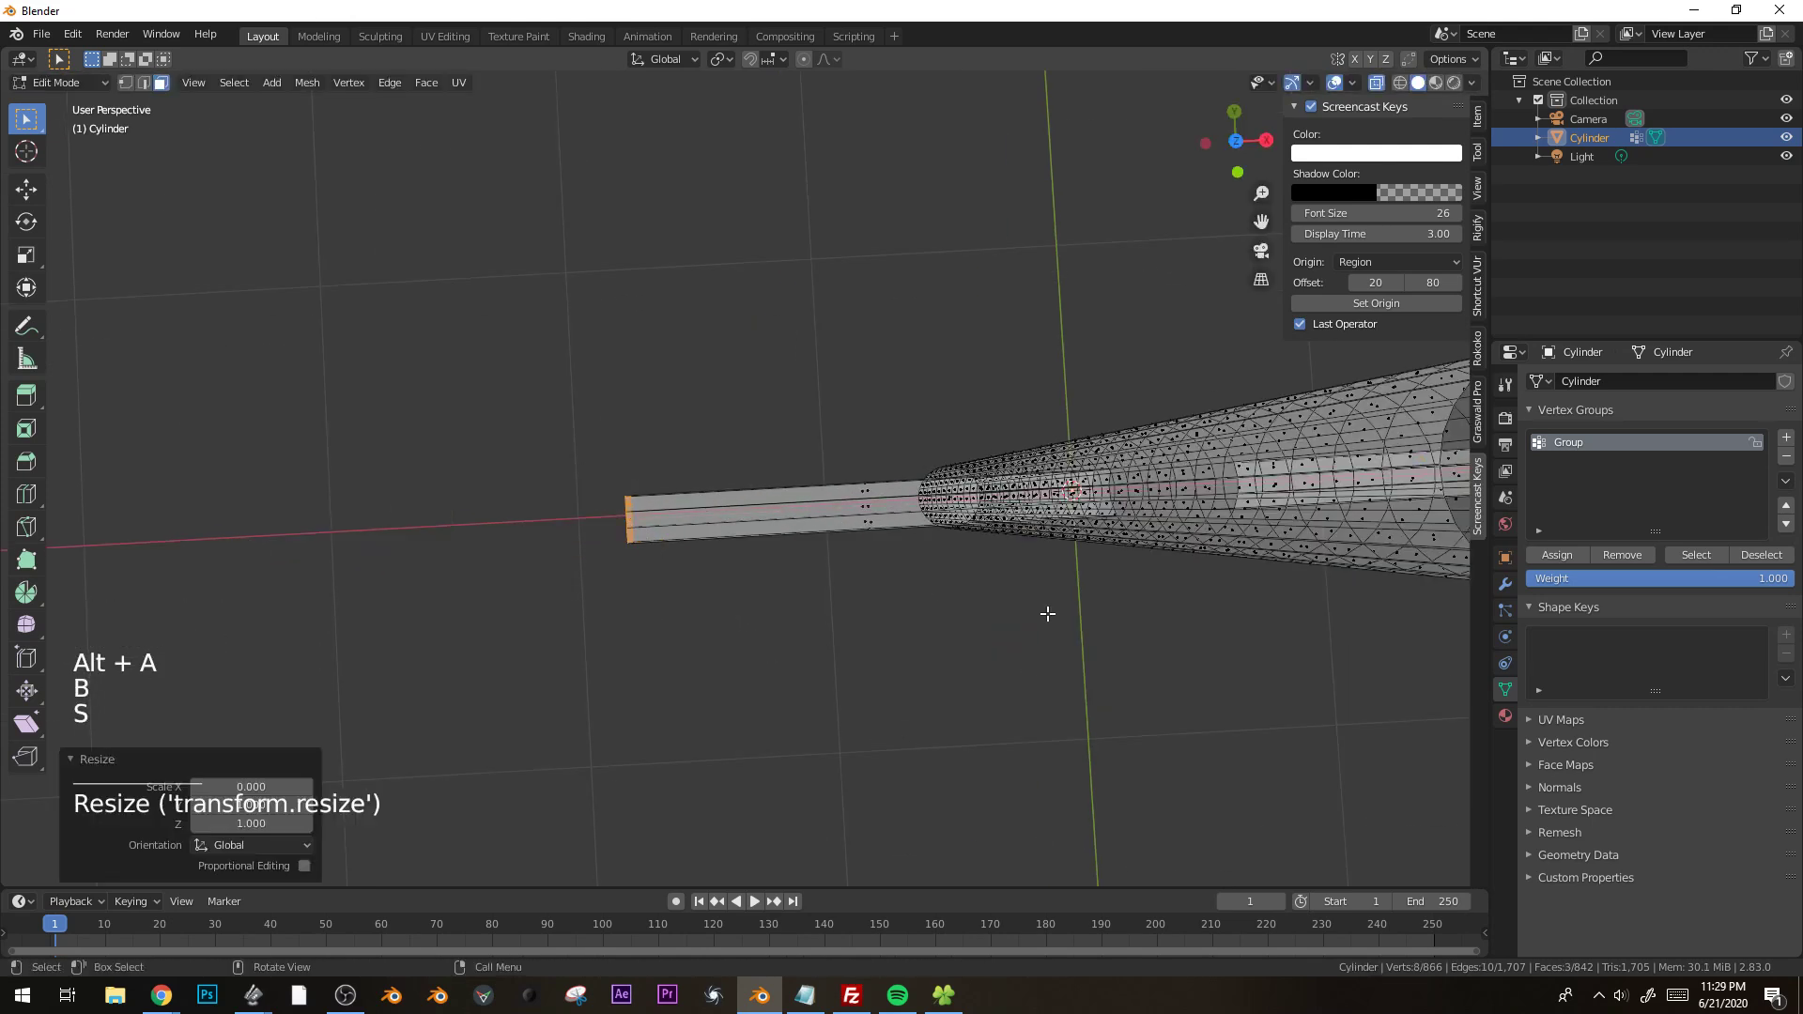
Select only the right arm's end faces and flatten them by scaling to 0 along X.
{"action": "middle_click_drag", "start_coordinate": [1343, 655], "coordinate": [966, 634], "text": "shift"}
{"action": "key", "text": "alt+a"}
{"action": "key", "text": "b"}
{"action": "left_click_drag", "start_coordinate": [1570, 384], "coordinate": [1141, 714]}
{"action": "key", "text": "s"}
{"action": "key", "text": "x"}
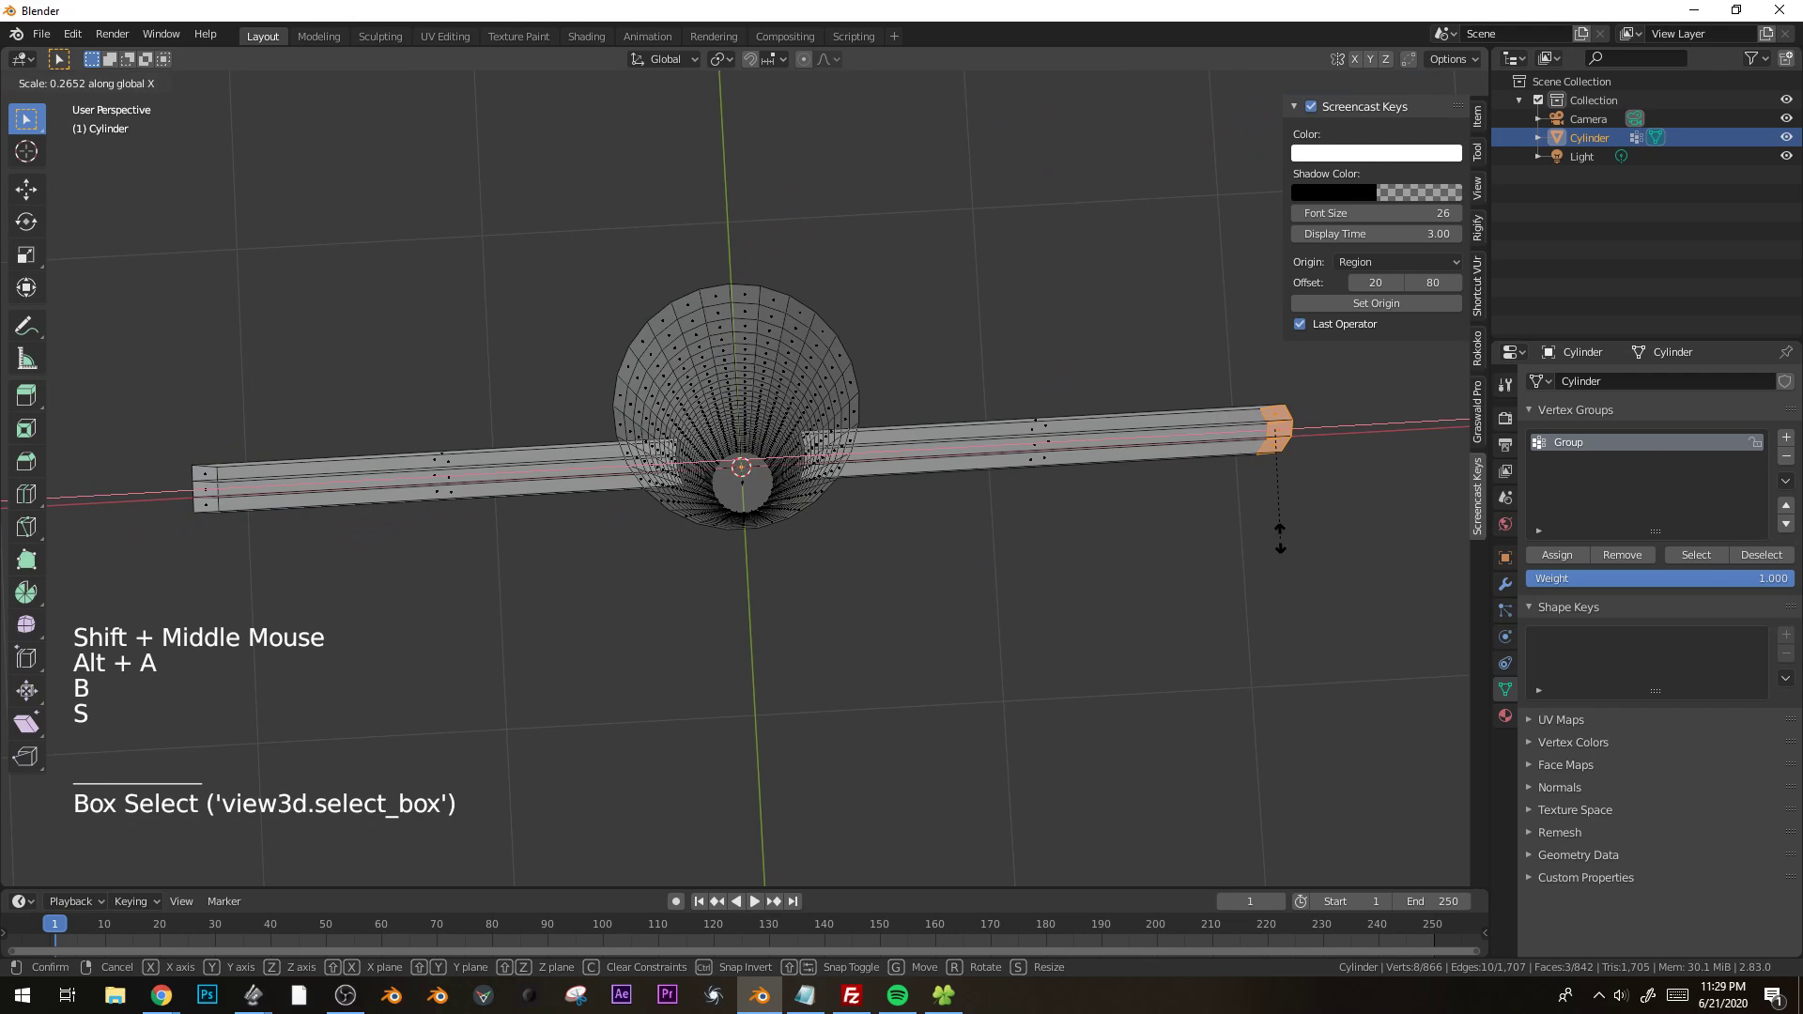
{"action": "key", "text": "0"}
{"action": "key", "text": "Return"}
Delete the end faces of both arms so the tubes are open.
{"action": "middle_click_drag", "start_coordinate": [1218, 605], "coordinate": [1230, 563], "text": "shift"}
{"action": "middle_click_drag", "start_coordinate": [1231, 564], "coordinate": [749, 503]}
{"action": "key", "text": "x"}
{"action": "left_click", "coordinate": [1180, 408]}
{"action": "key", "text": "b"}
{"action": "left_click_drag", "start_coordinate": [644, 435], "coordinate": [470, 590]}
{"action": "key", "text": "x"}
{"action": "left_click", "coordinate": [470, 590]}
Add 10 evenly spaced loop cuts along the left arm, return to Object Mode and turn off X-ray.
{"action": "middle_click_drag", "start_coordinate": [688, 603], "coordinate": [801, 415]}
{"action": "double_click", "coordinate": [802, 415]}
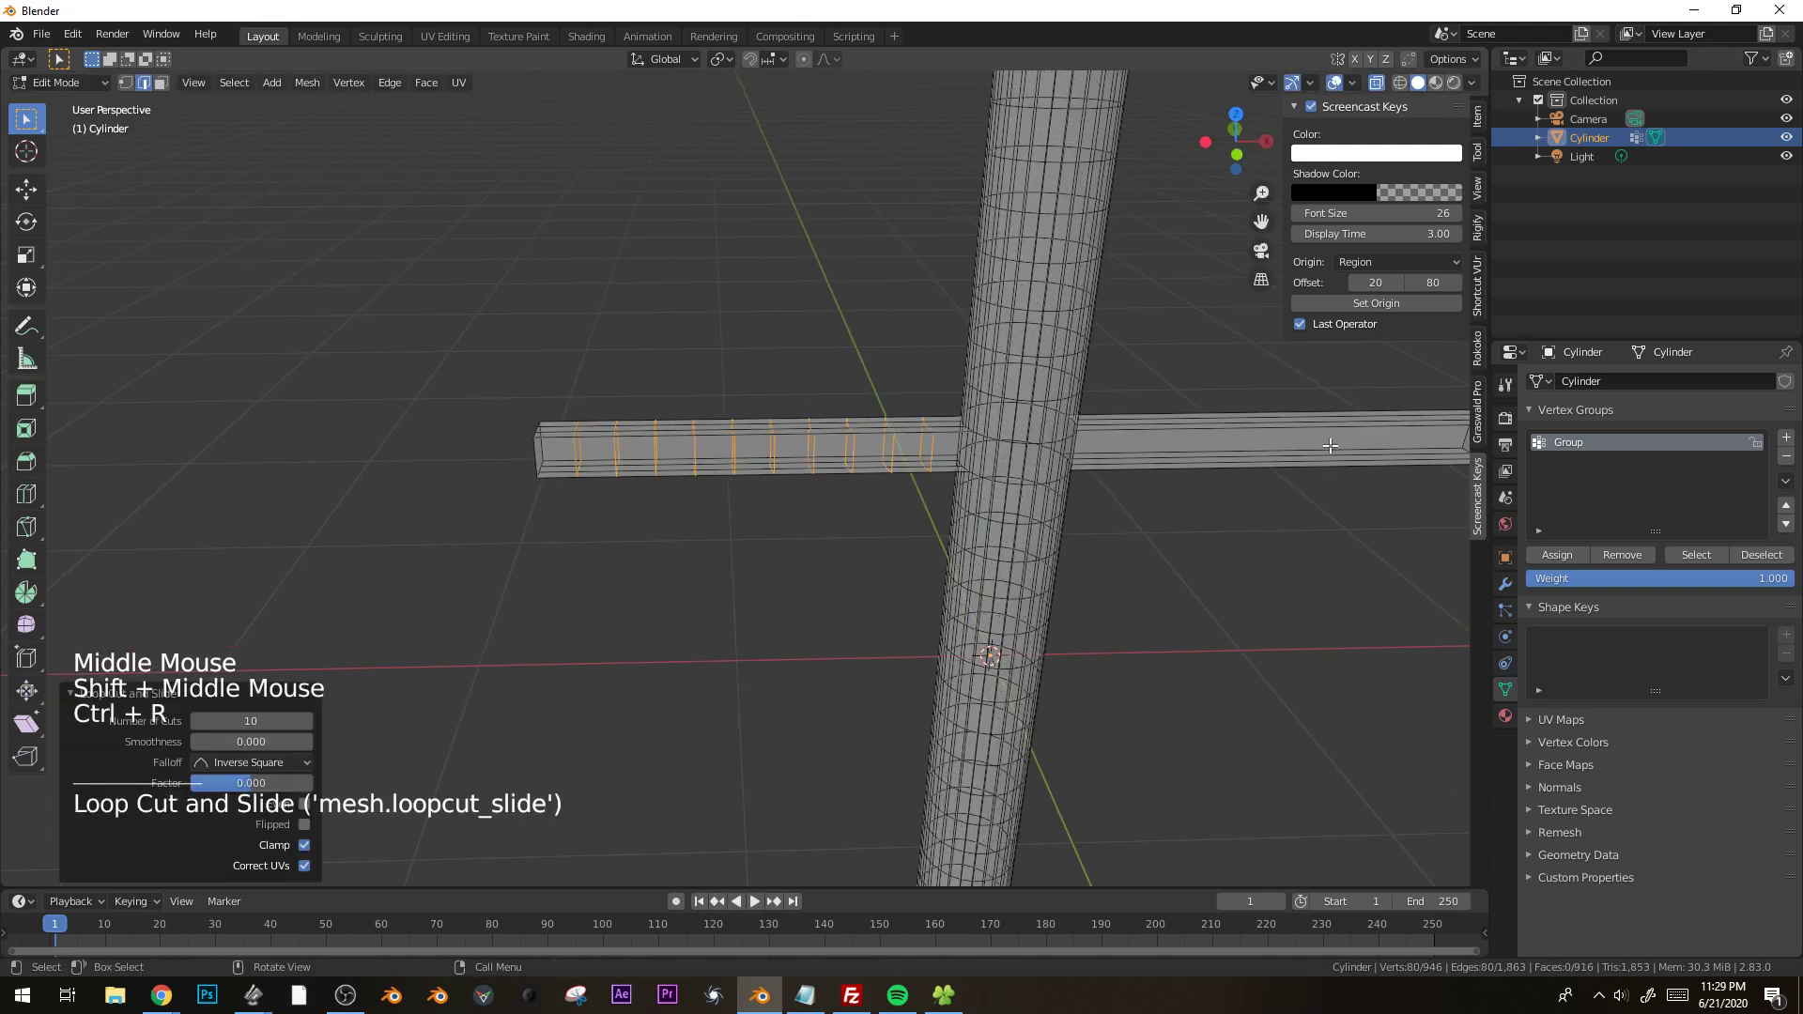
{"action": "key", "text": "Tab"}
{"action": "scroll", "coordinate": [1085, 567], "scroll_direction": "down", "scroll_amount": 4}
{"action": "key", "text": "alt+a"}
{"action": "middle_click_drag", "start_coordinate": [1086, 567], "coordinate": [825, 537], "text": "shift"}
{"action": "key", "text": "alt+z"}
Add a ground plane, move it down along Z to the cylinder's base and scale it up by about 4.35.
{"action": "key", "text": "shift+a"}
{"action": "mouse_move", "coordinate": [825, 537]}
{"action": "left_click", "coordinate": [922, 536]}
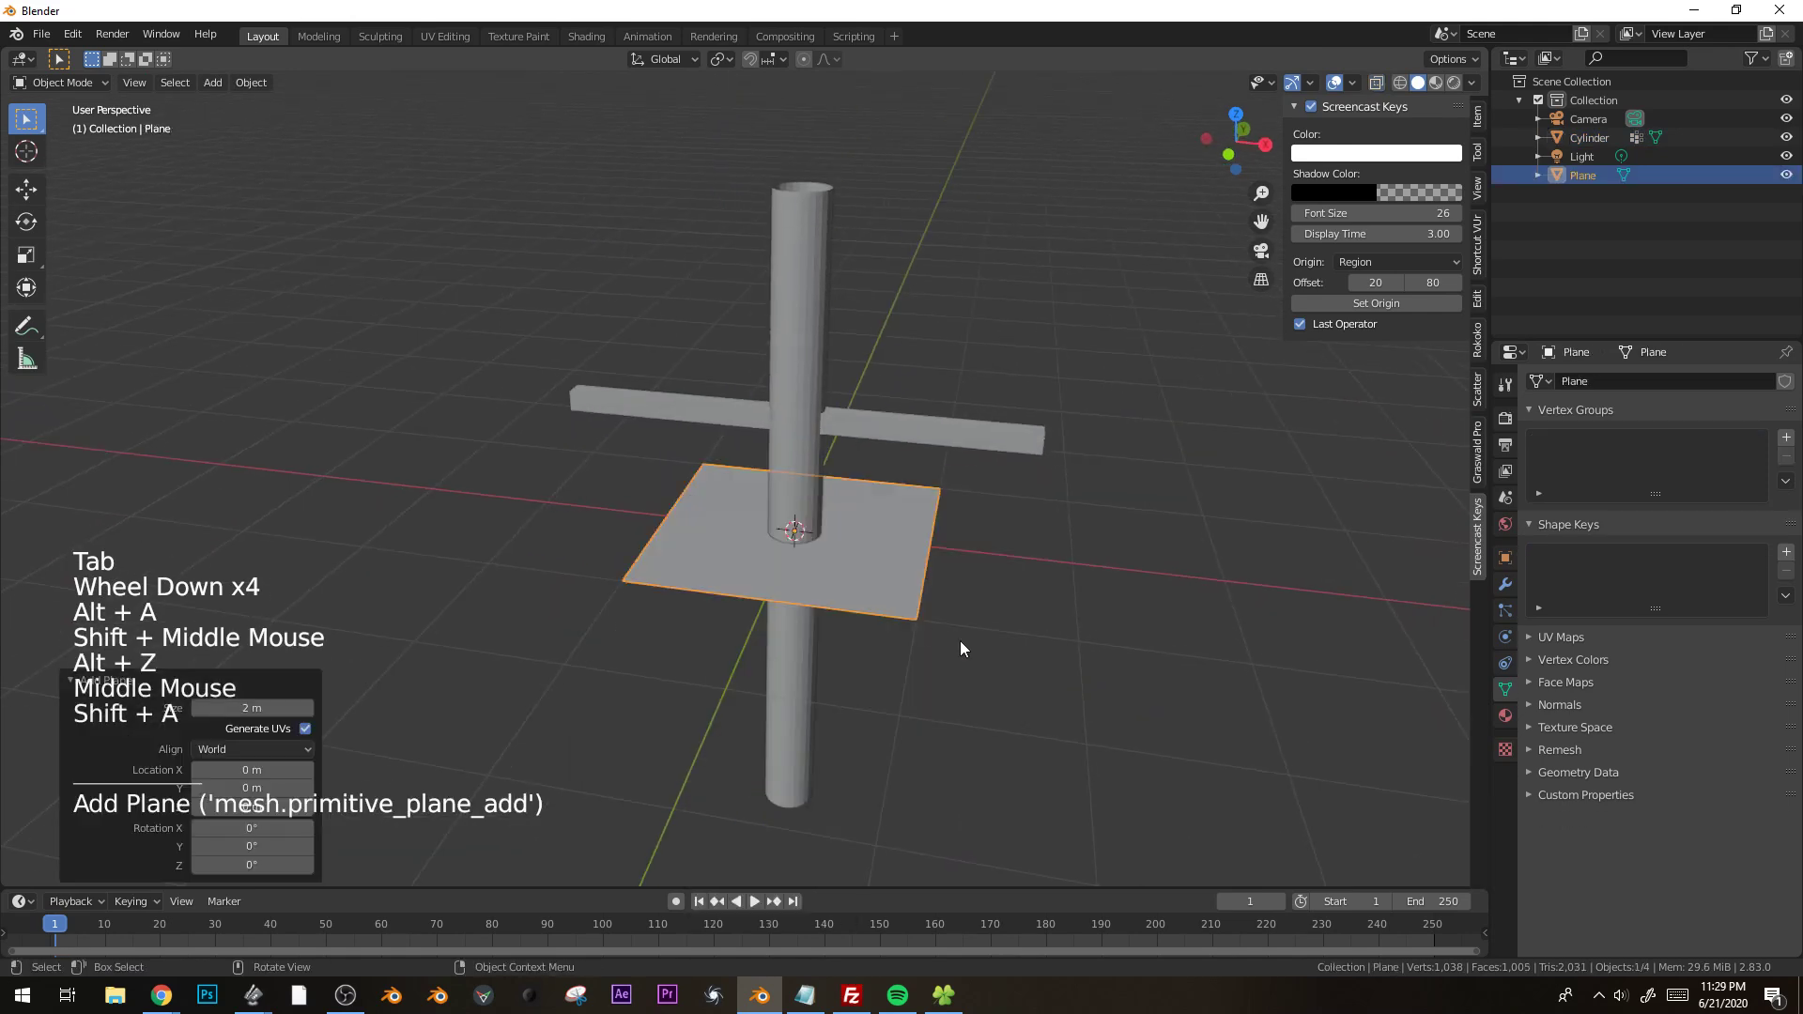
{"action": "middle_click_drag", "start_coordinate": [924, 624], "coordinate": [930, 507], "text": "shift"}
{"action": "key", "text": "g"}
{"action": "key", "text": "z"}
{"action": "left_click", "coordinate": [936, 659]}
{"action": "key", "text": "s"}
{"action": "left_click", "coordinate": [1503, 460]}
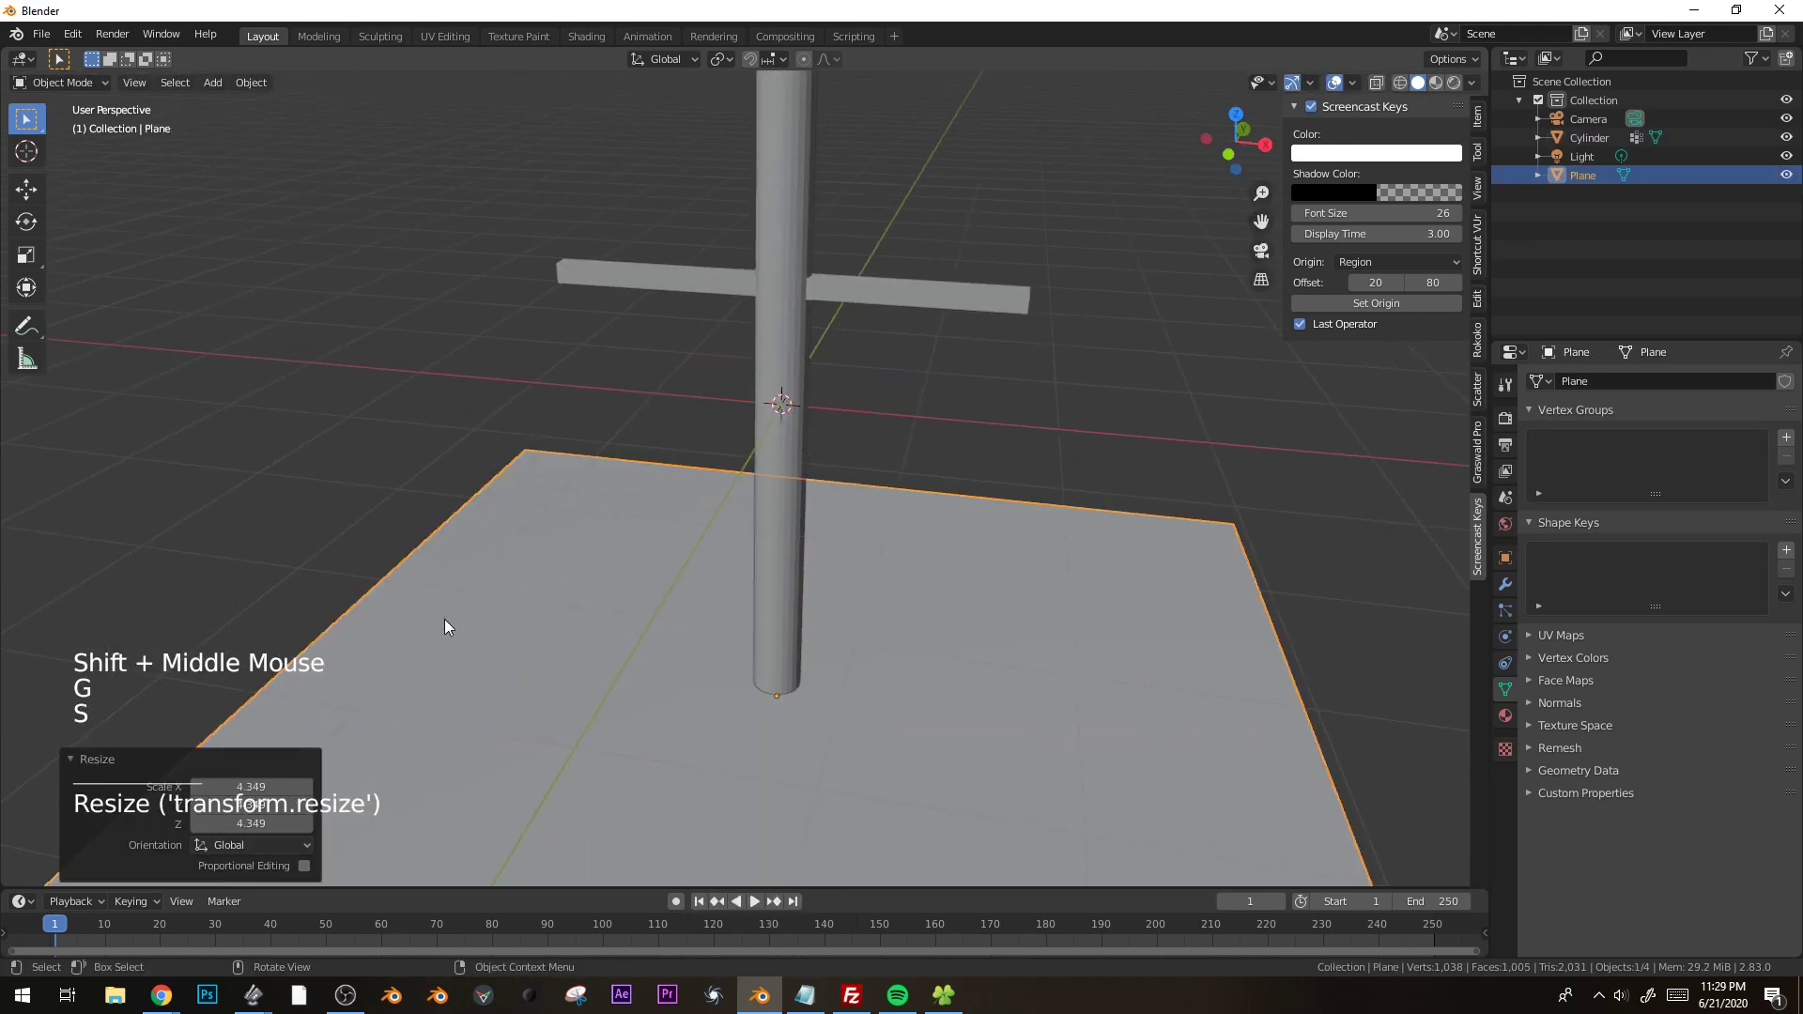
Enable Collision physics on the ground plane and Cloth physics on the cylinder.
{"action": "left_click", "coordinate": [1505, 641]}
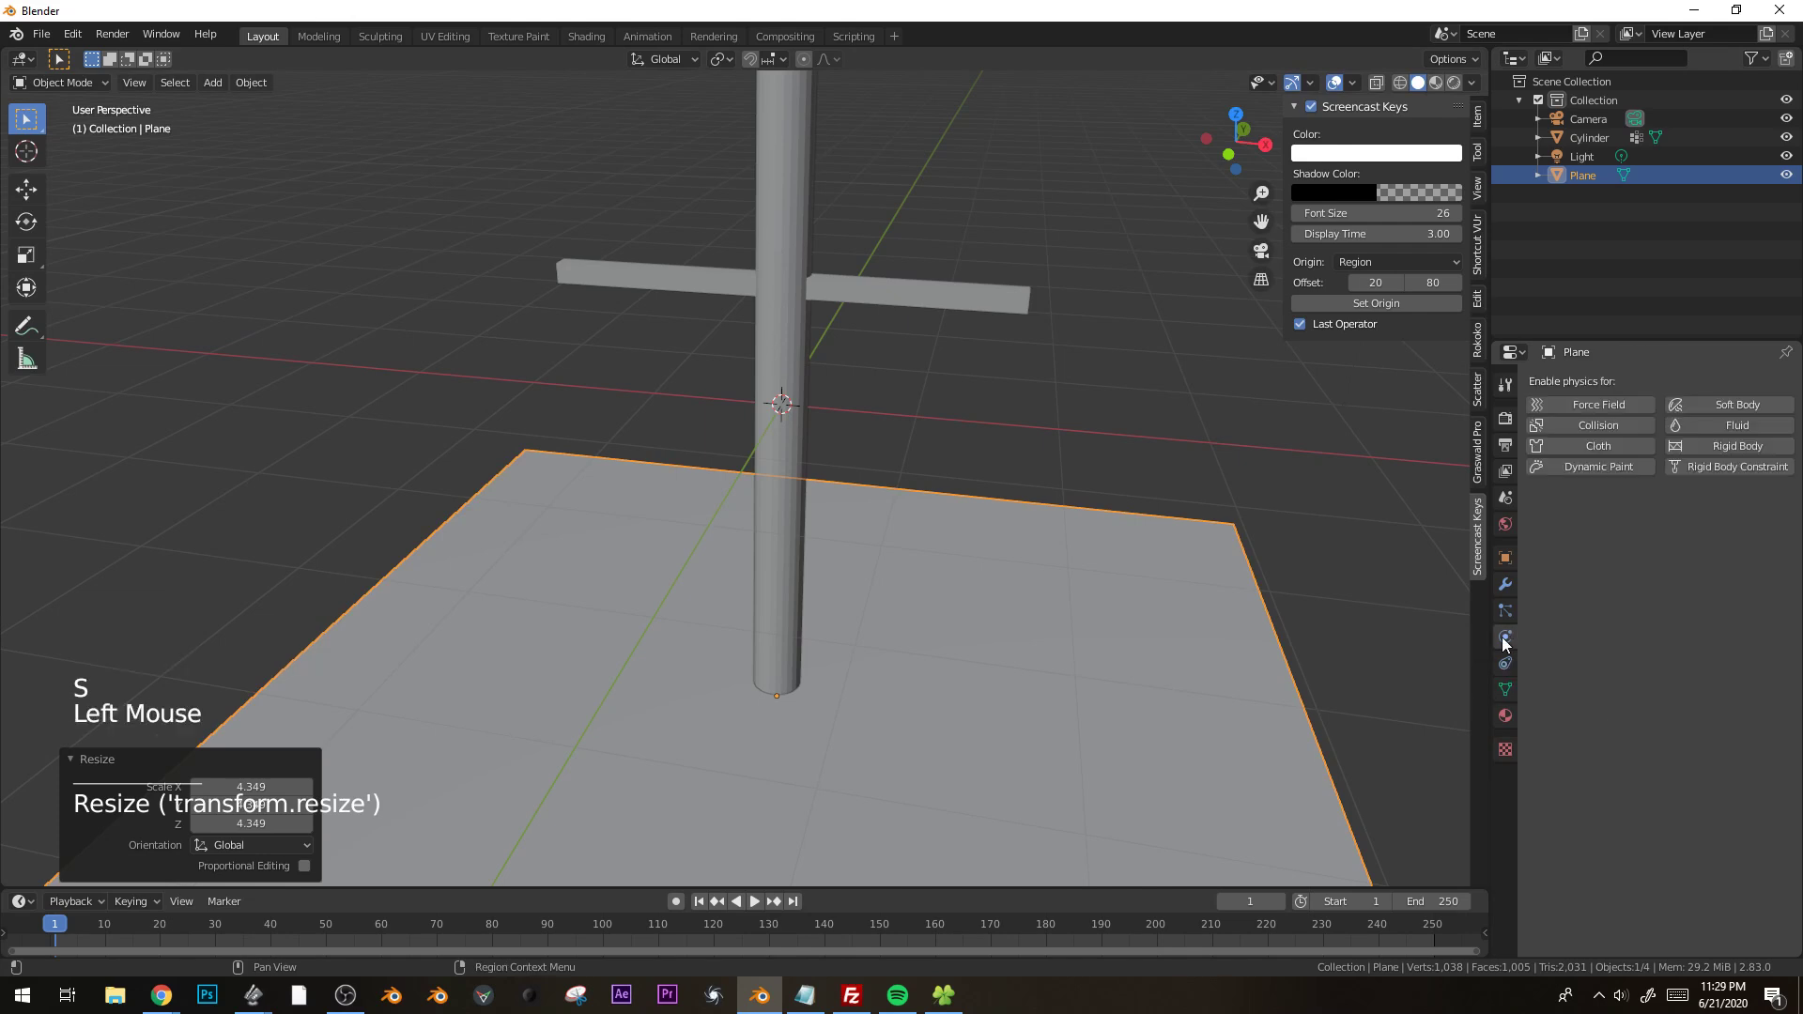
{"action": "left_click", "coordinate": [1597, 425]}
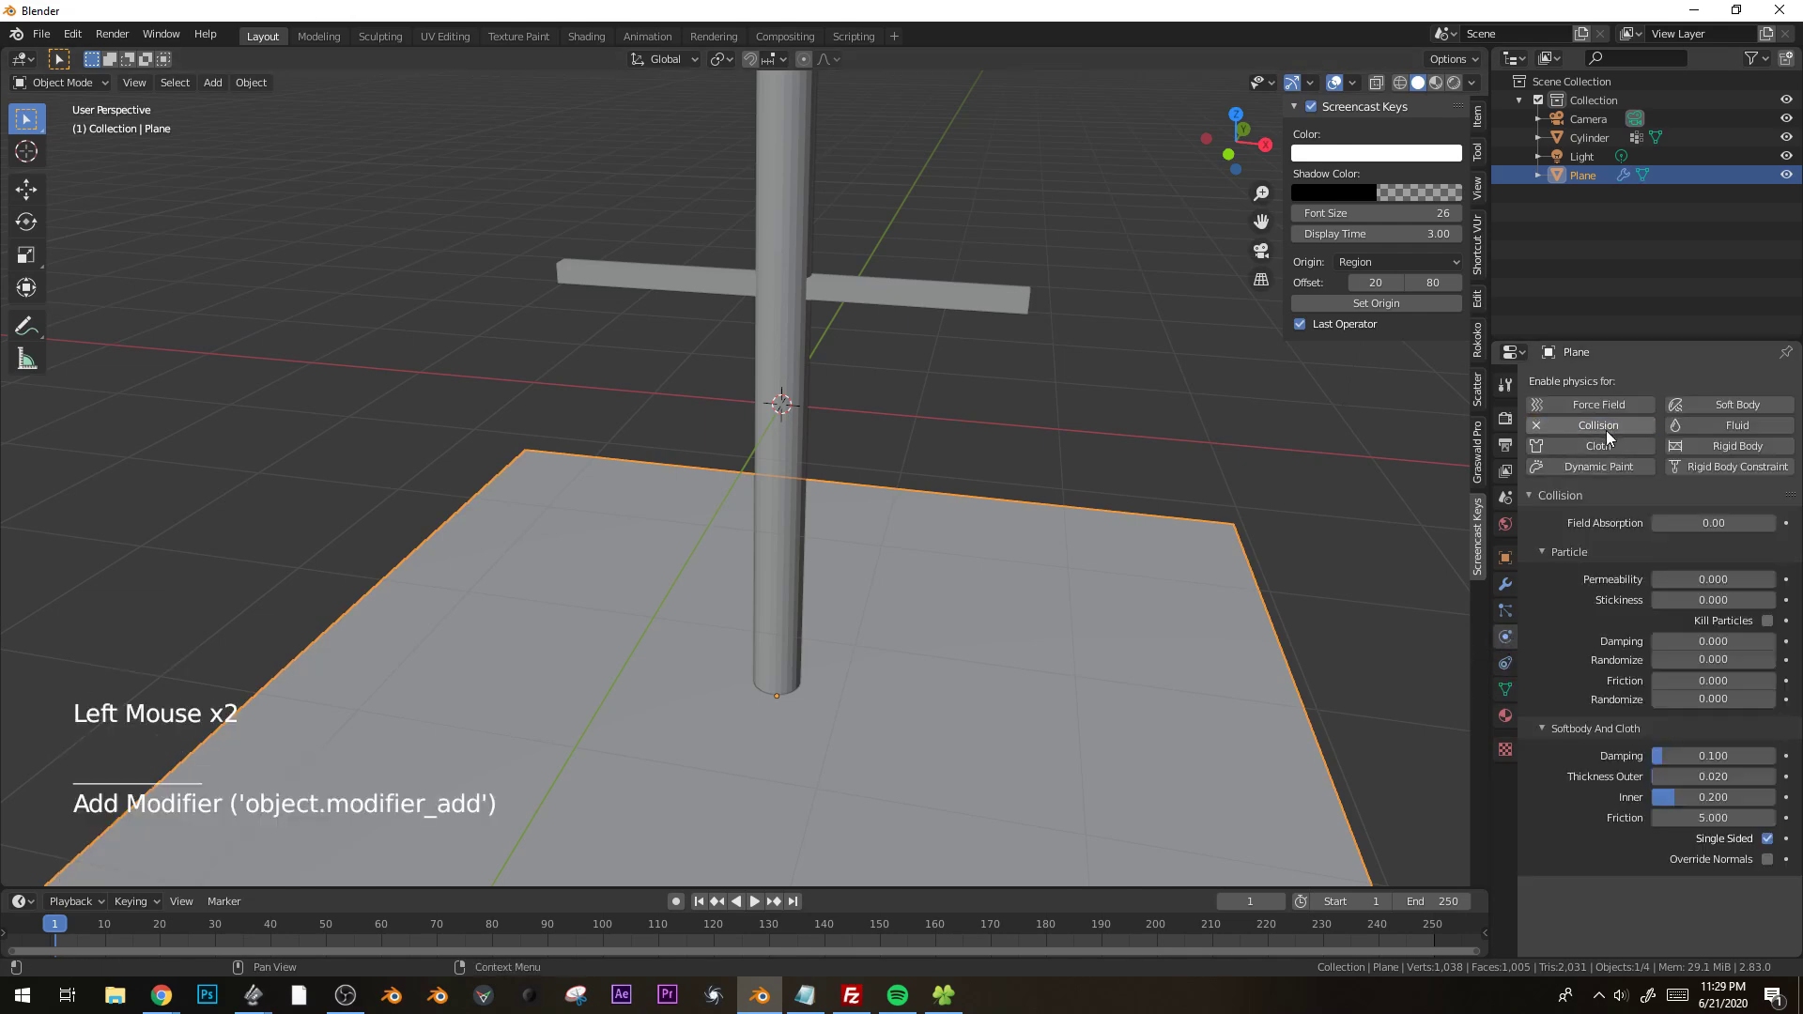
{"action": "left_click", "coordinate": [740, 278]}
{"action": "middle_click_drag", "start_coordinate": [740, 278], "coordinate": [796, 415], "text": "shift"}
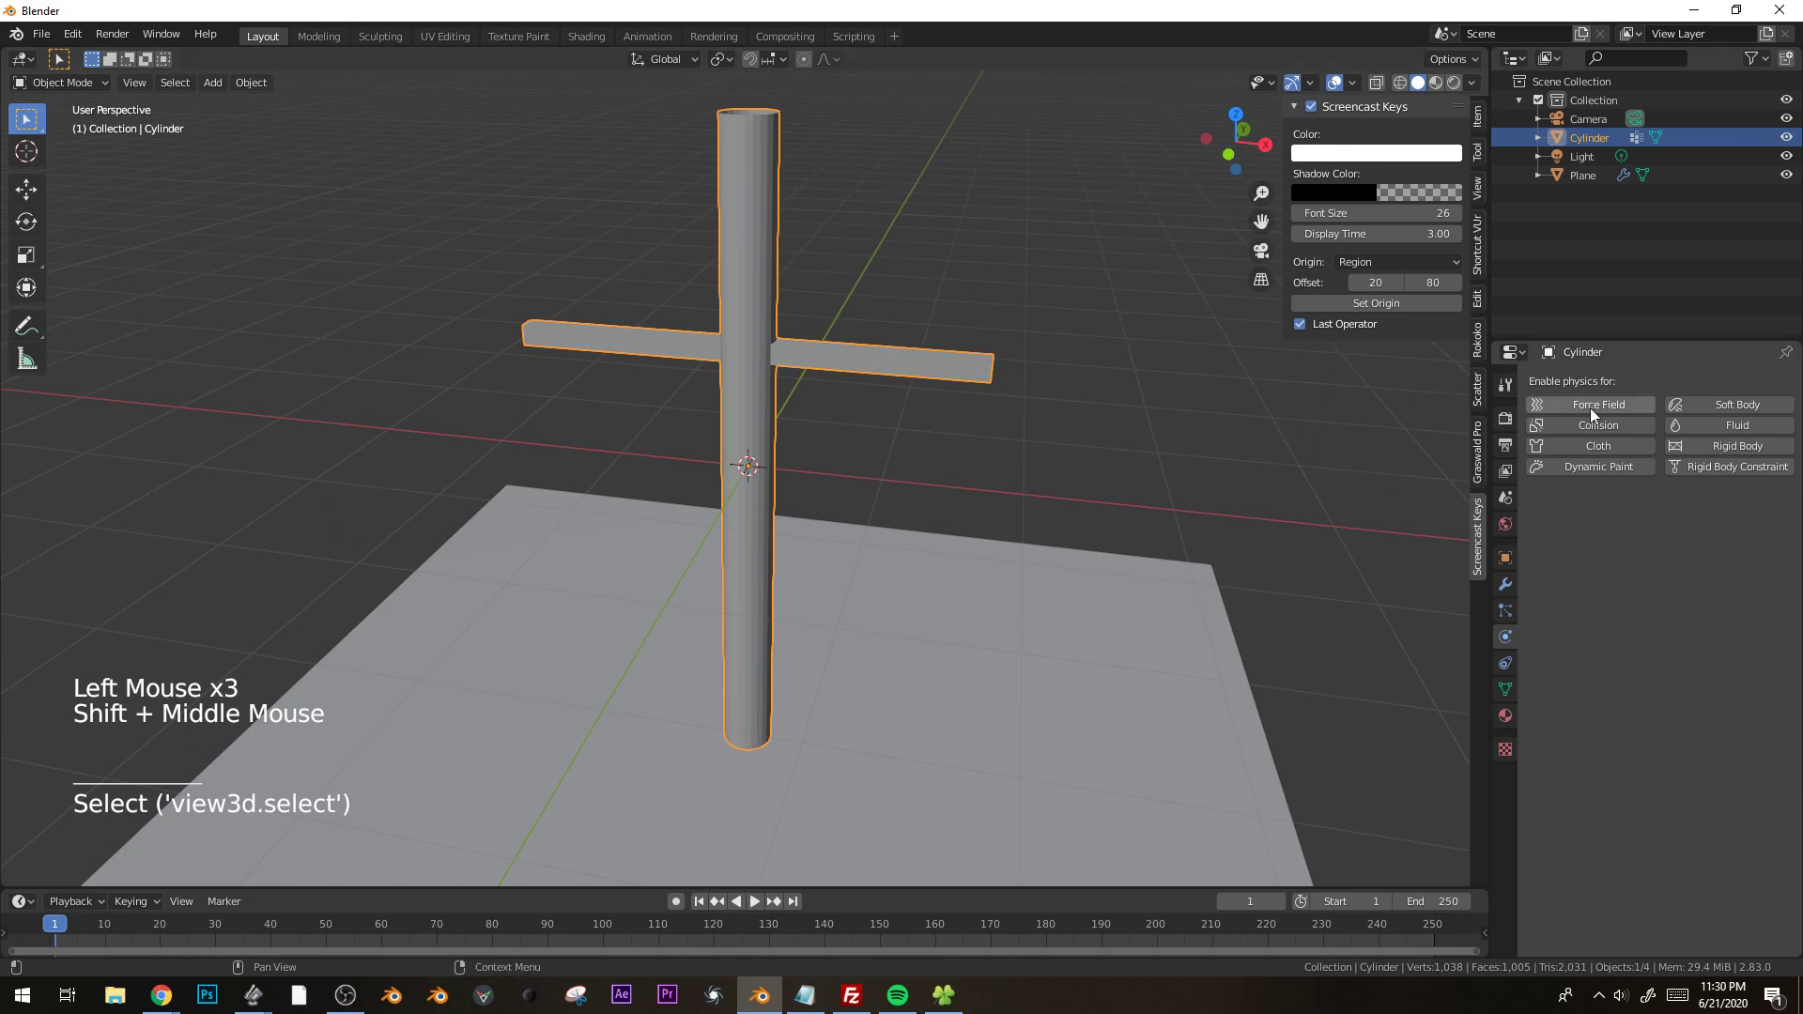
{"action": "left_click", "coordinate": [1601, 451]}
Play the cloth simulation, stop it and shade the cylinder smooth.
{"action": "key", "text": "space"}
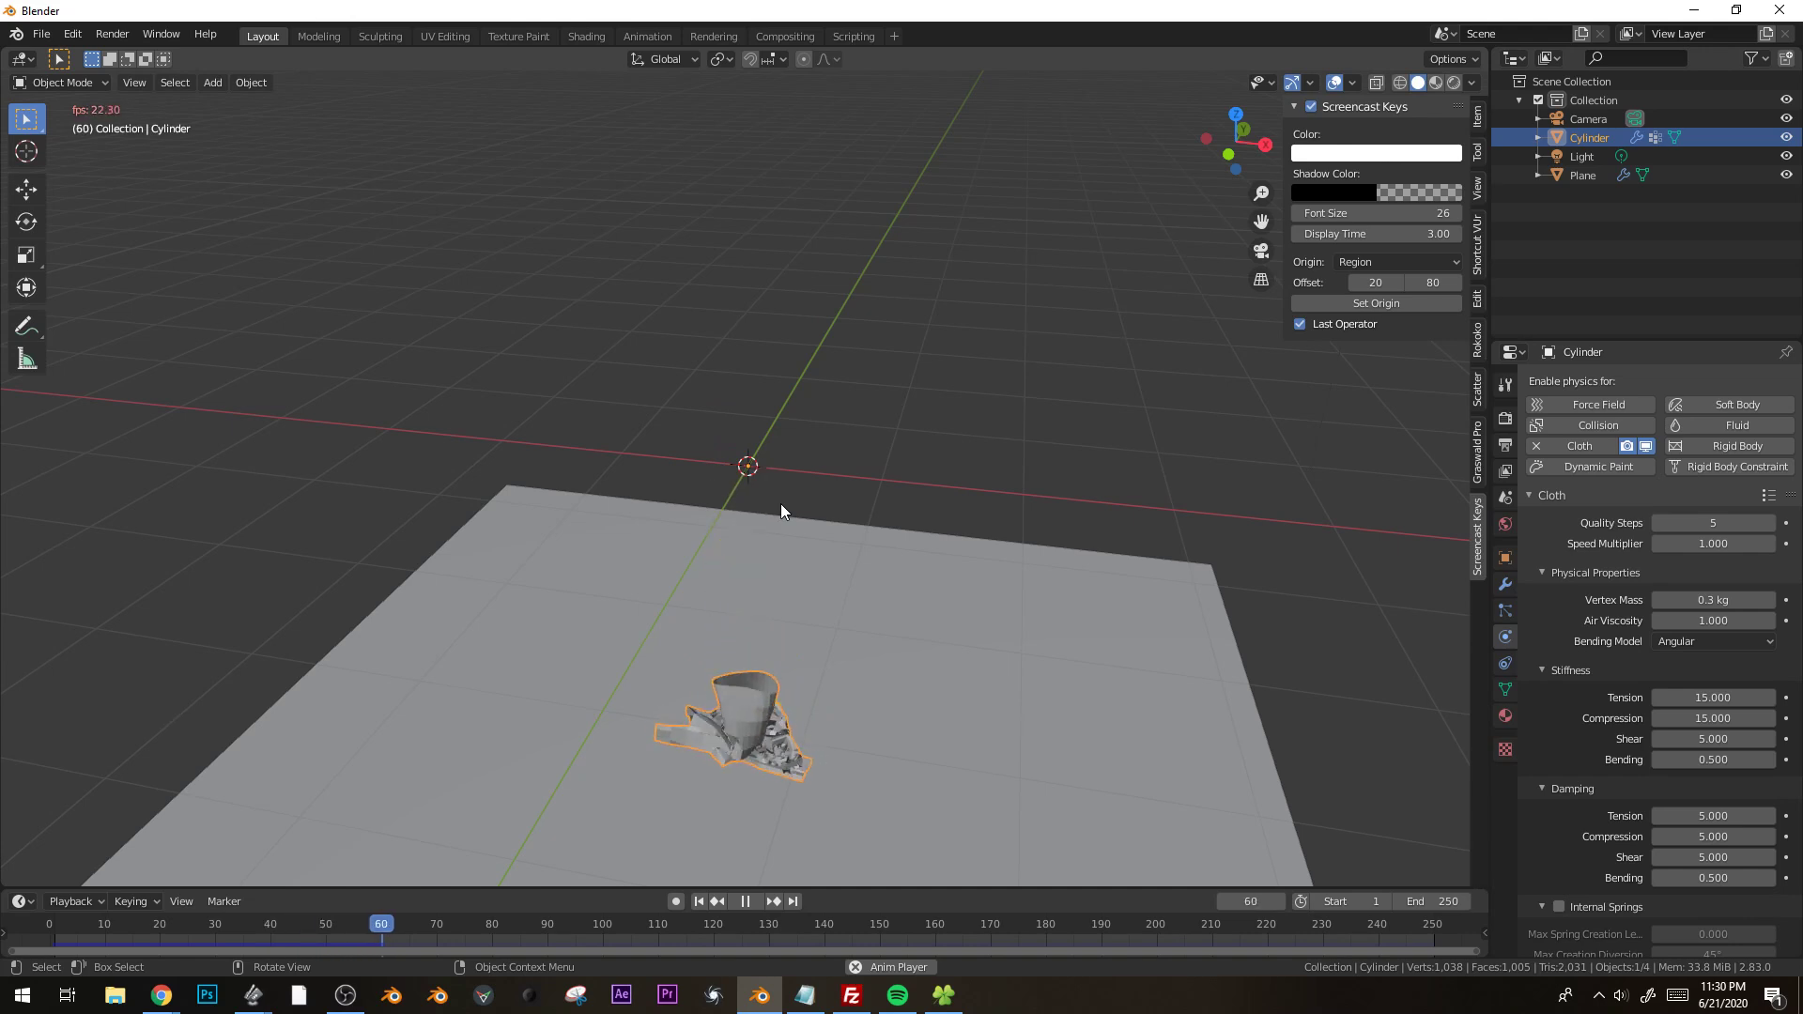
{"action": "key", "text": "space"}
{"action": "right_click", "coordinate": [741, 723]}
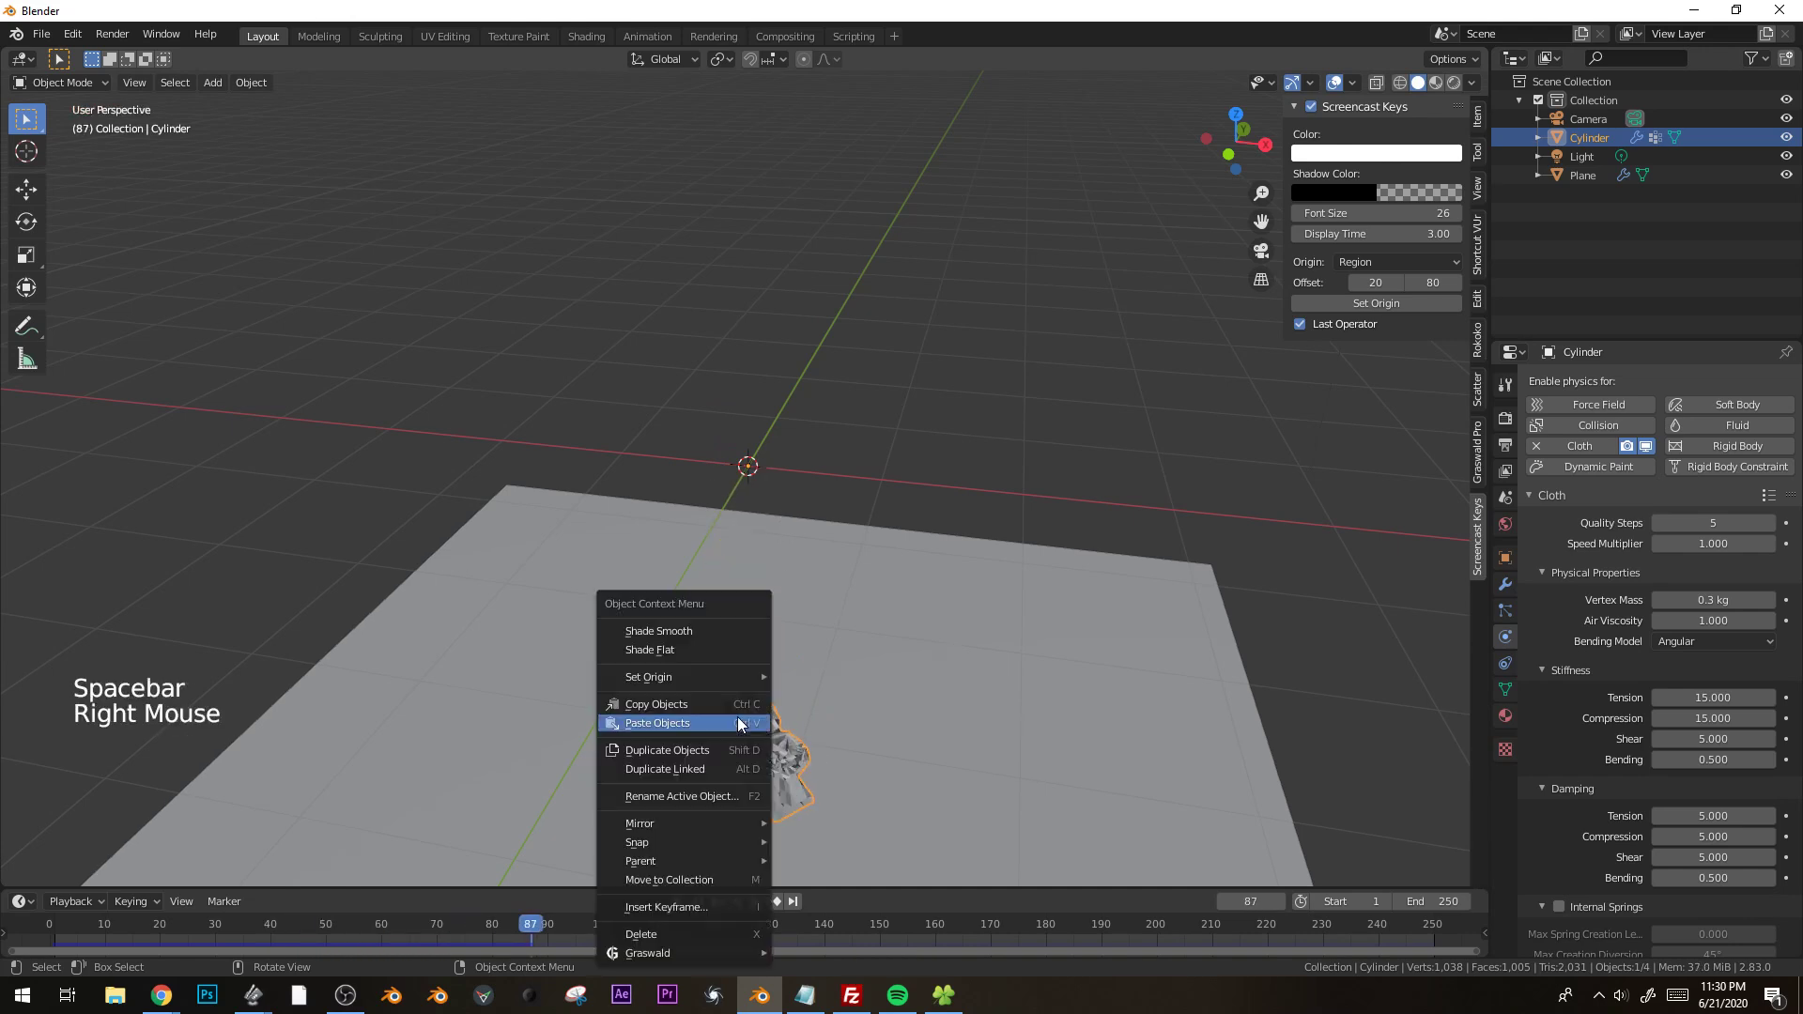
{"action": "left_click", "coordinate": [701, 631]}
Replay the cloth simulation from the start, stop it and return to frame 0.
{"action": "left_click_drag", "start_coordinate": [378, 929], "coordinate": [55, 930]}
{"action": "key", "text": "space"}
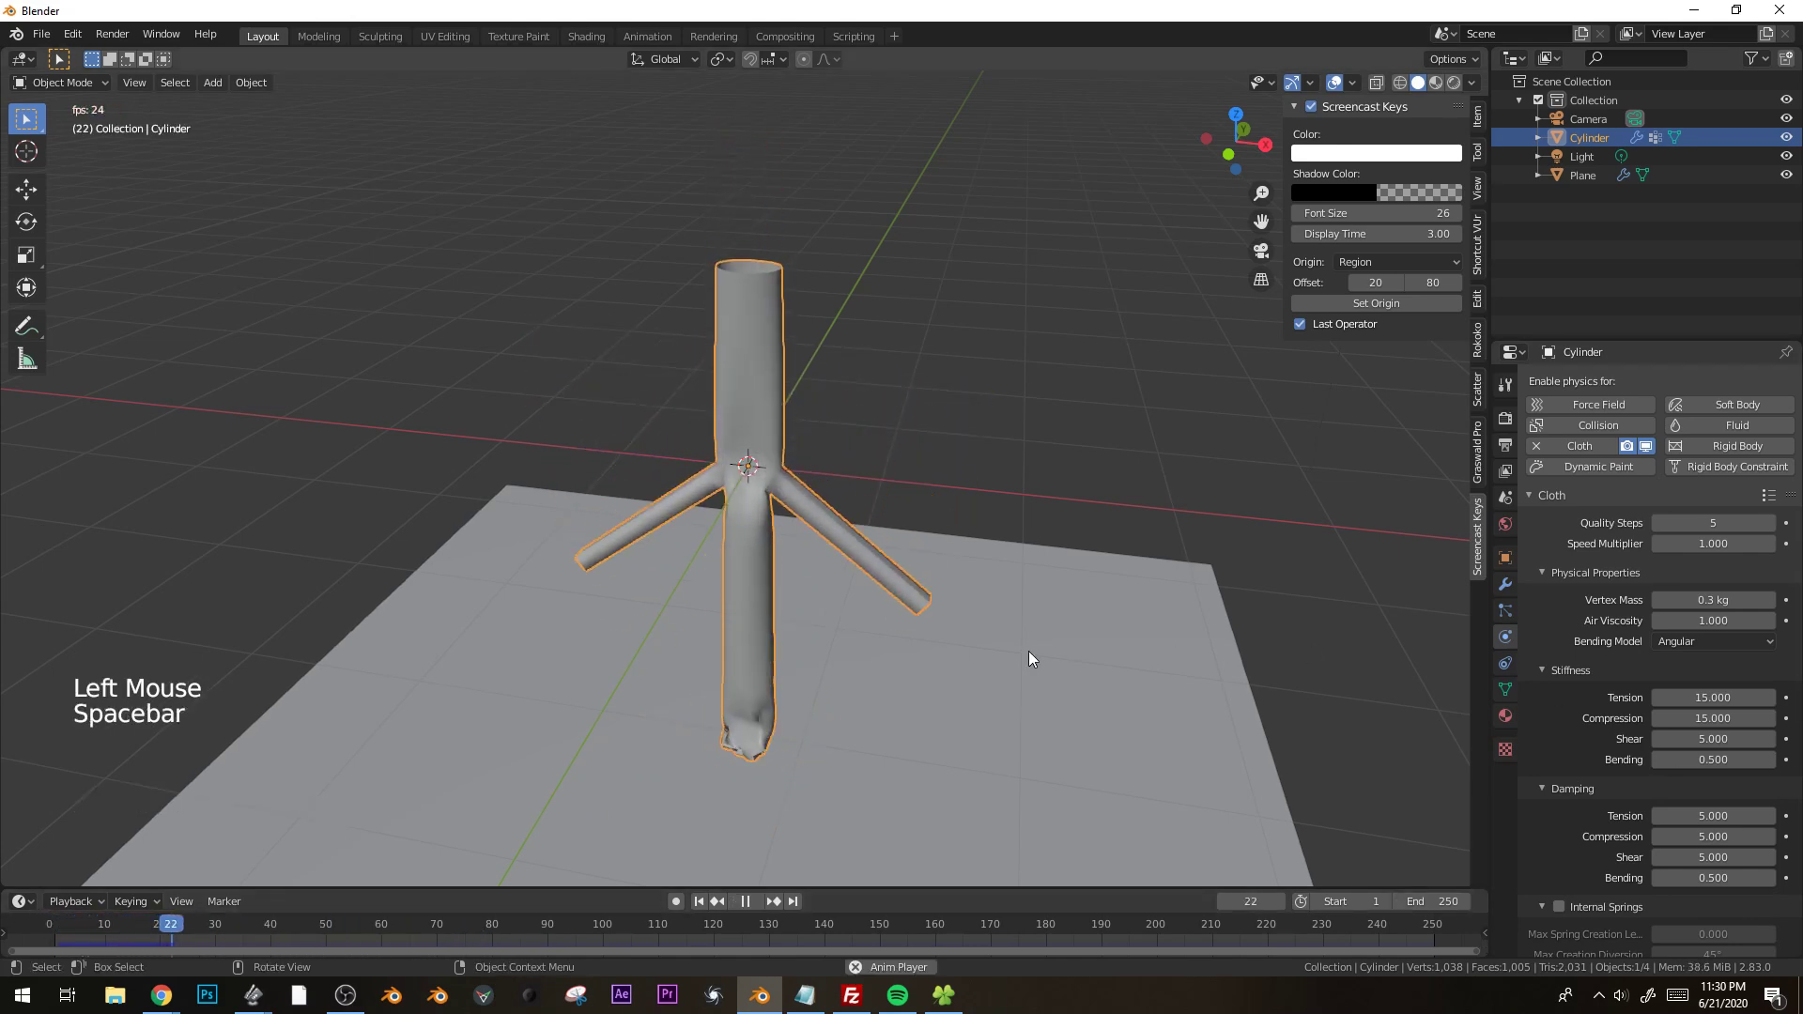
{"action": "key", "text": "space"}
{"action": "left_click", "coordinate": [50, 926]}
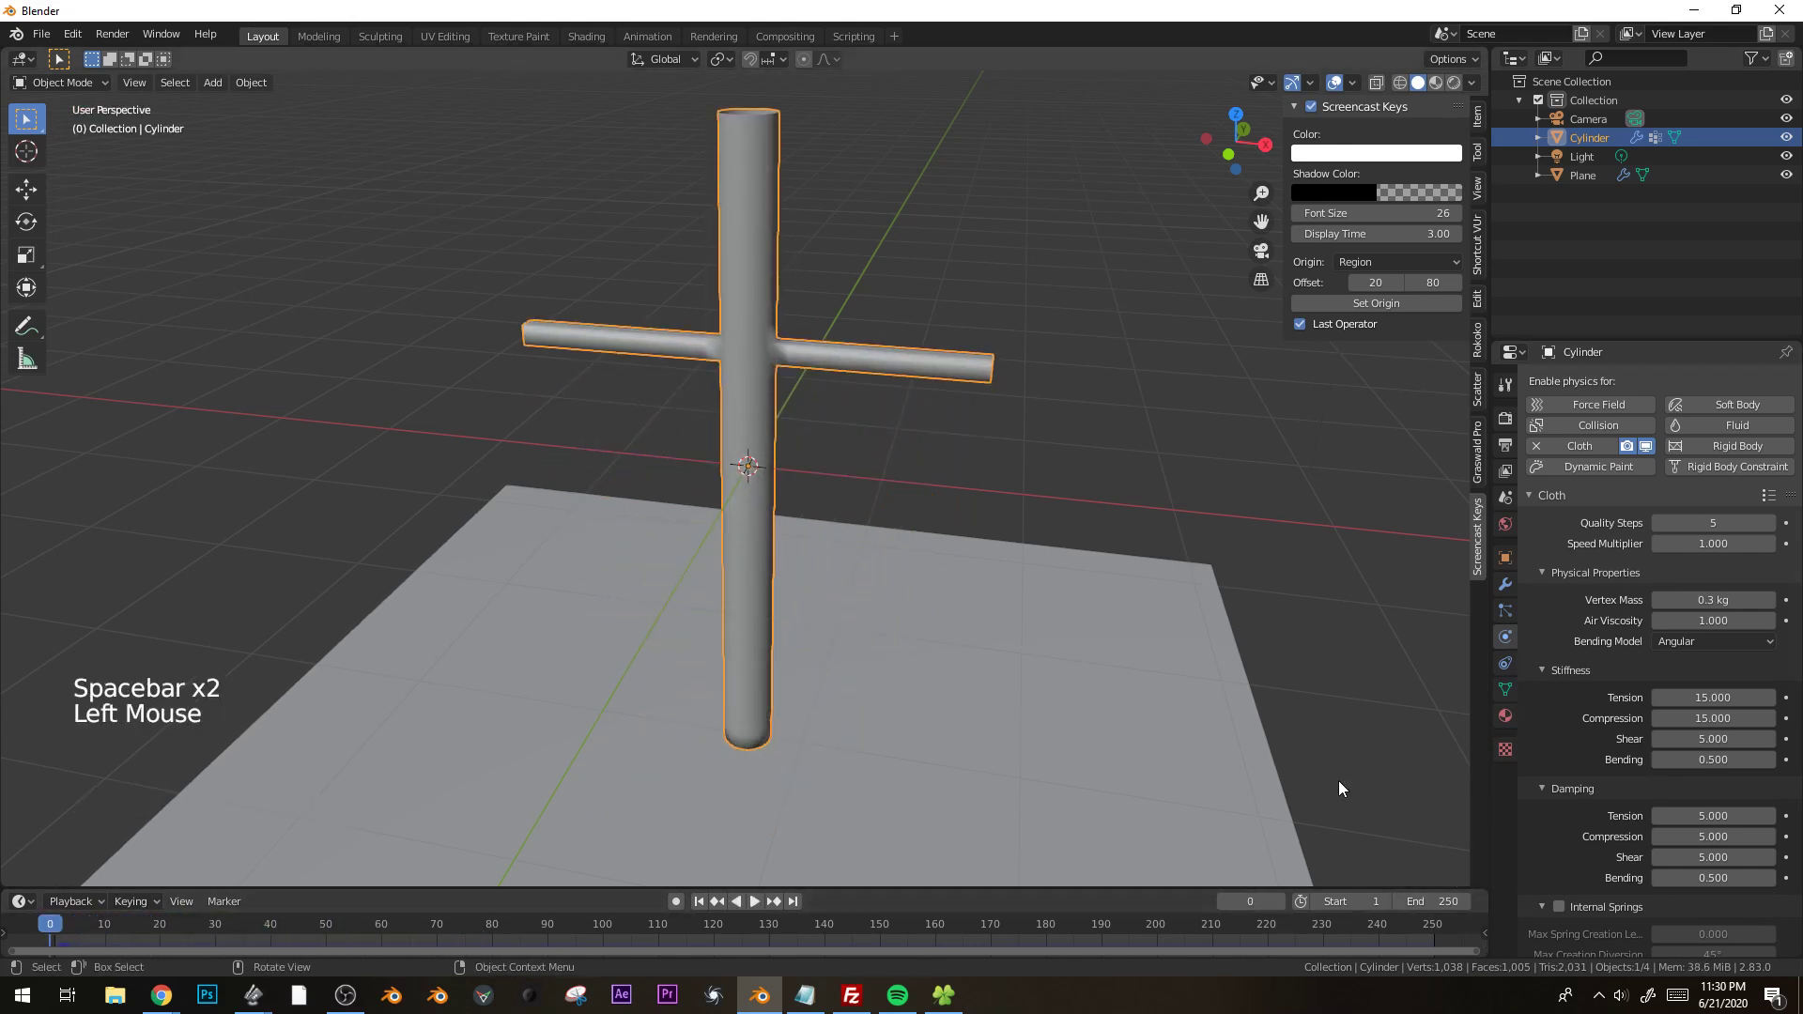
Add a Wind force field and move it onto the ground plane beside the cylinder, about 2.03 m in X and -1.57 m in Z.
{"action": "left_click", "coordinate": [216, 83]}
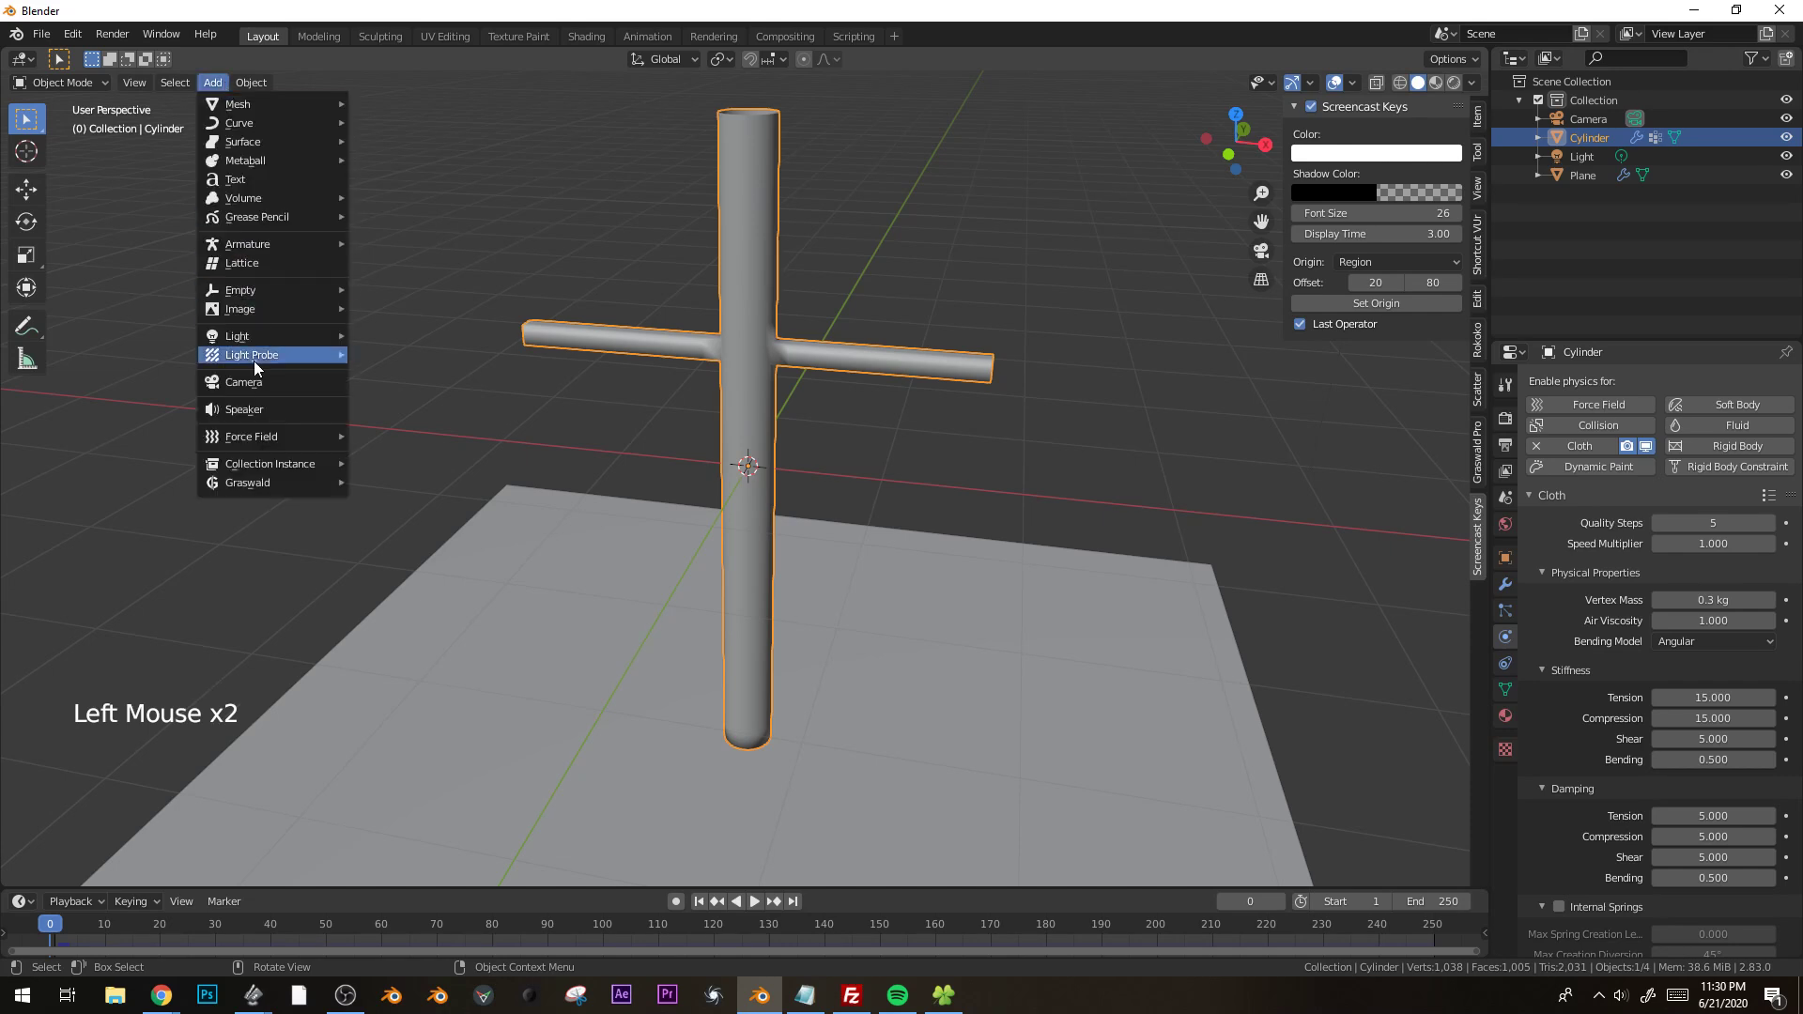
{"action": "mouse_move", "coordinate": [257, 437]}
{"action": "left_click", "coordinate": [388, 456]}
{"action": "key", "text": "g"}
{"action": "left_click", "coordinate": [1137, 709]}
Start playback and set the wind field's strength to 3000.
{"action": "key", "text": "space"}
{"action": "left_click_drag", "start_coordinate": [1713, 545], "coordinate": [1756, 546]}
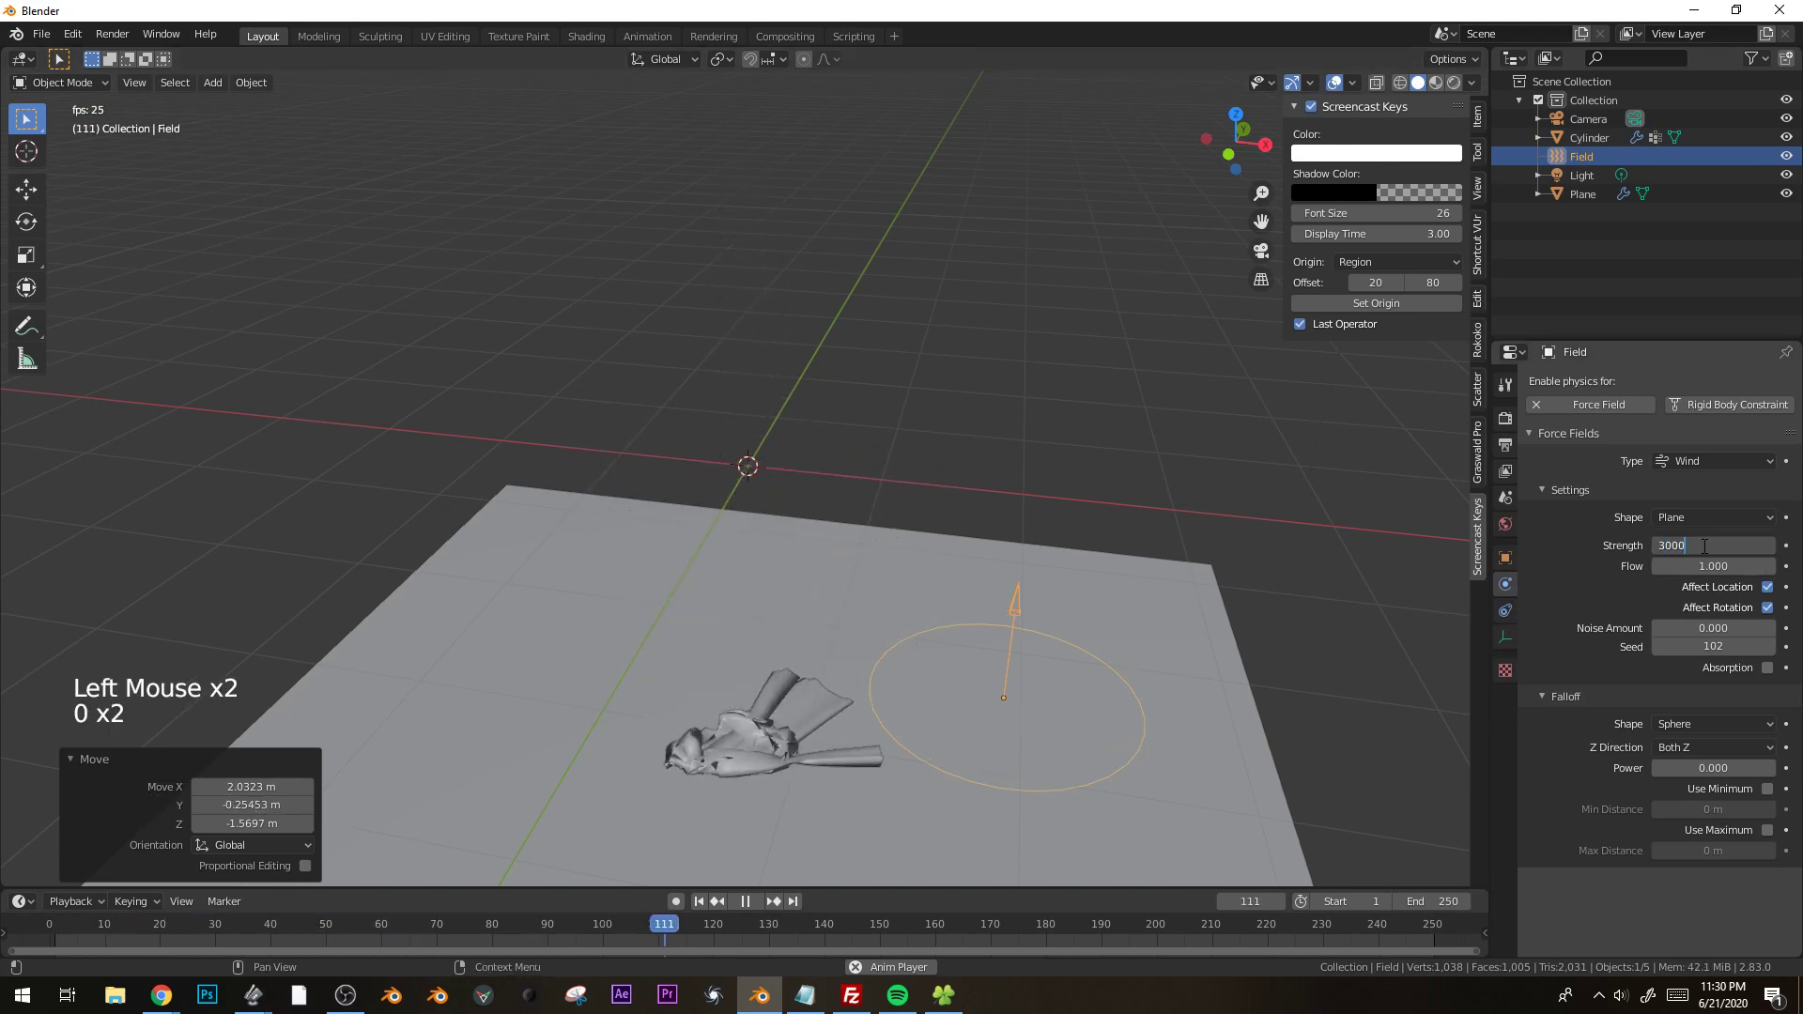
{"action": "key", "text": "Return"}
Replay the simulation with the wind acting on the cloth, stop it and return to frame 0.
{"action": "key", "text": "space"}
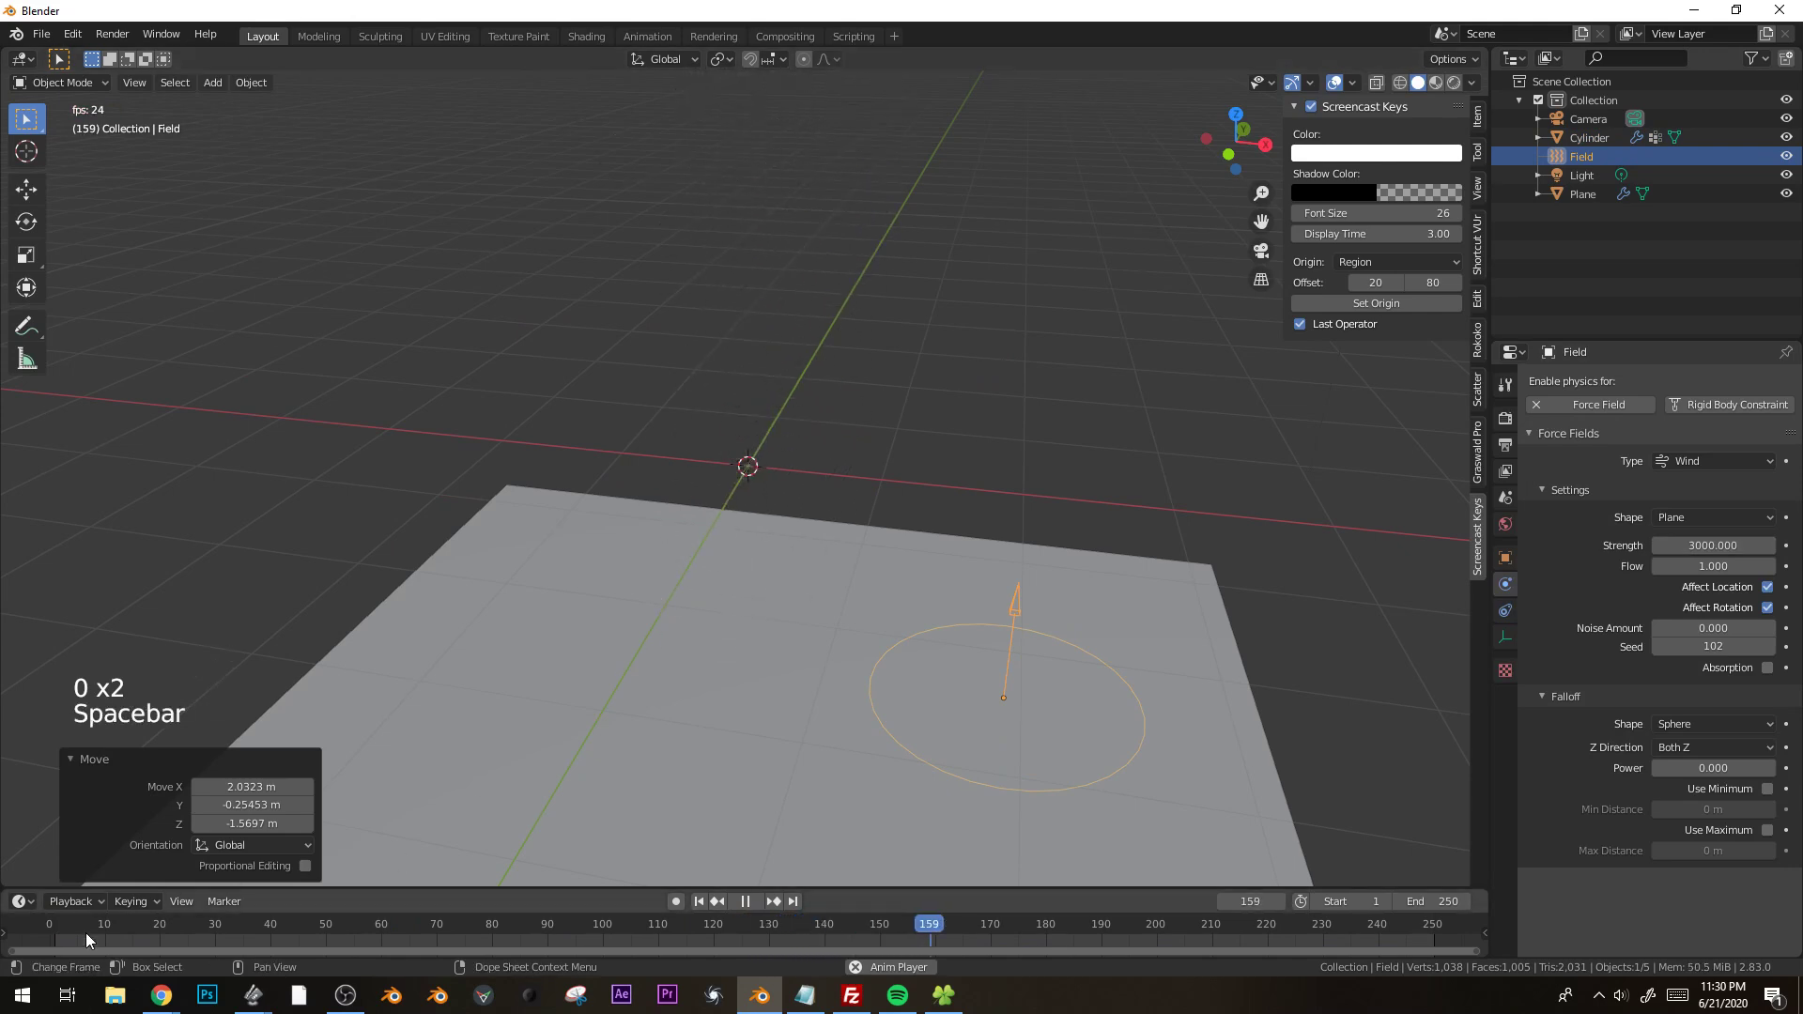
{"action": "left_click", "coordinate": [87, 939]}
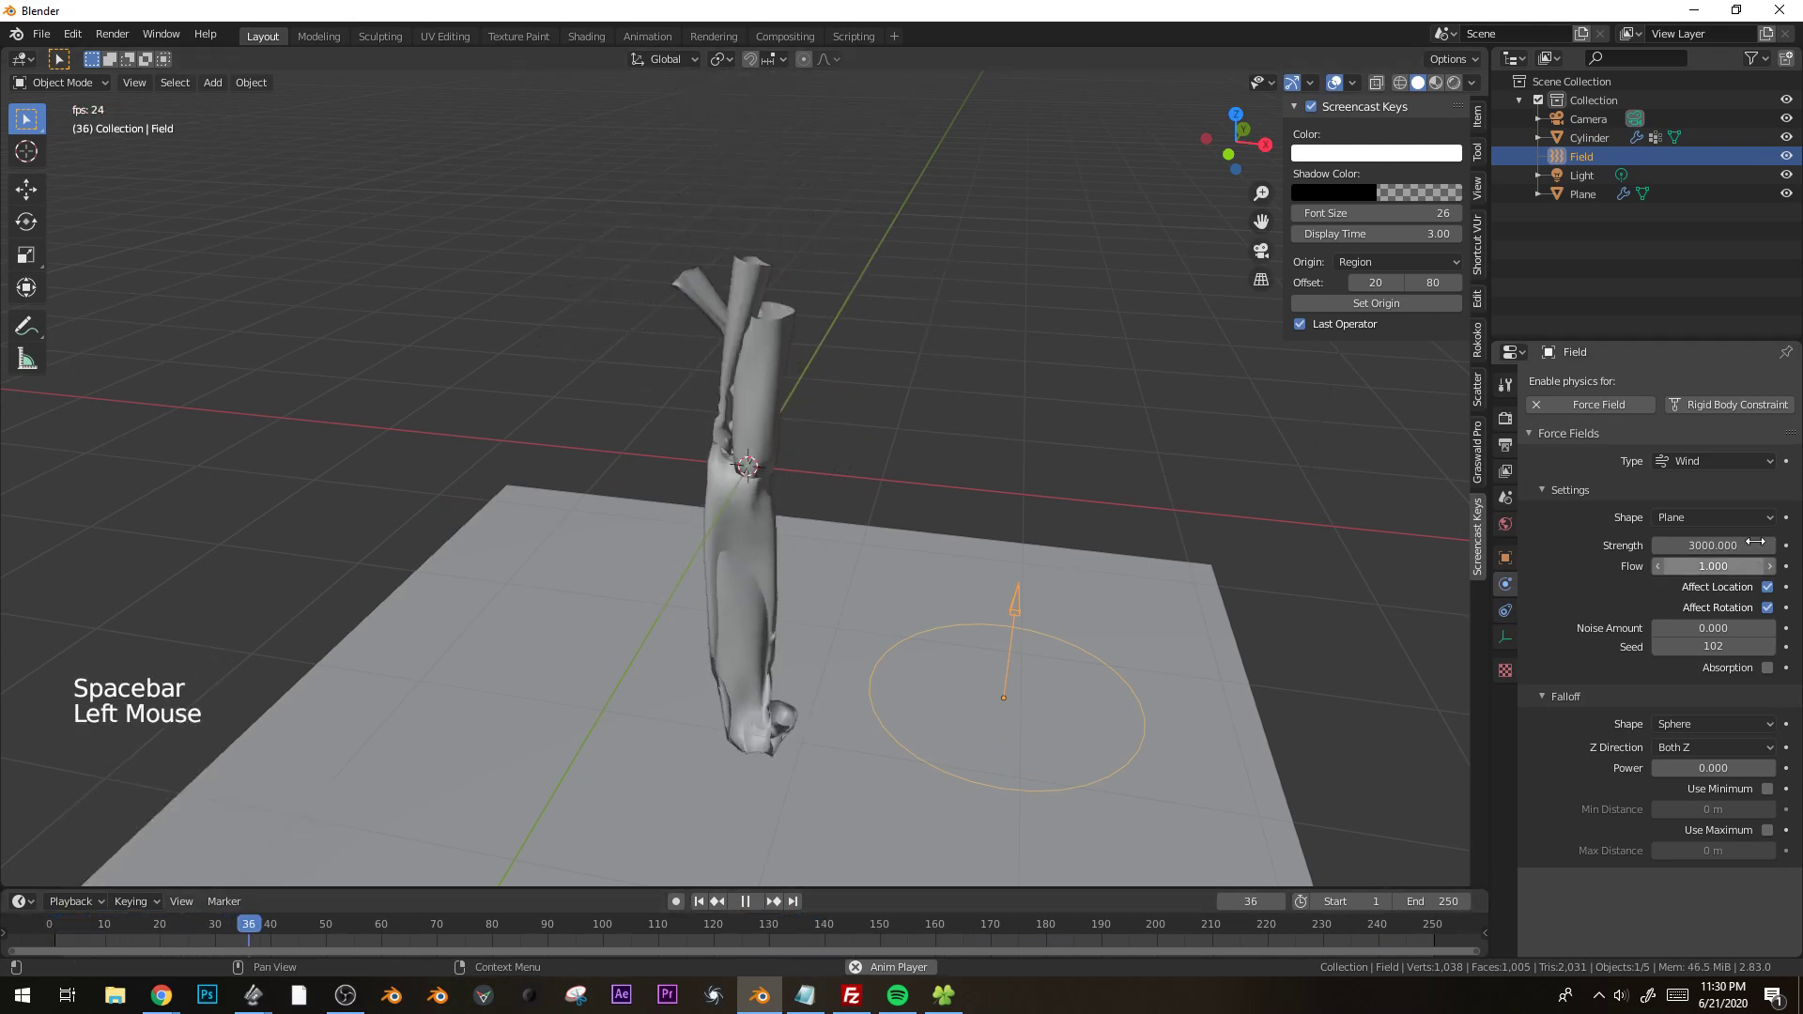
{"action": "key", "text": "space"}
{"action": "left_click", "coordinate": [52, 928]}
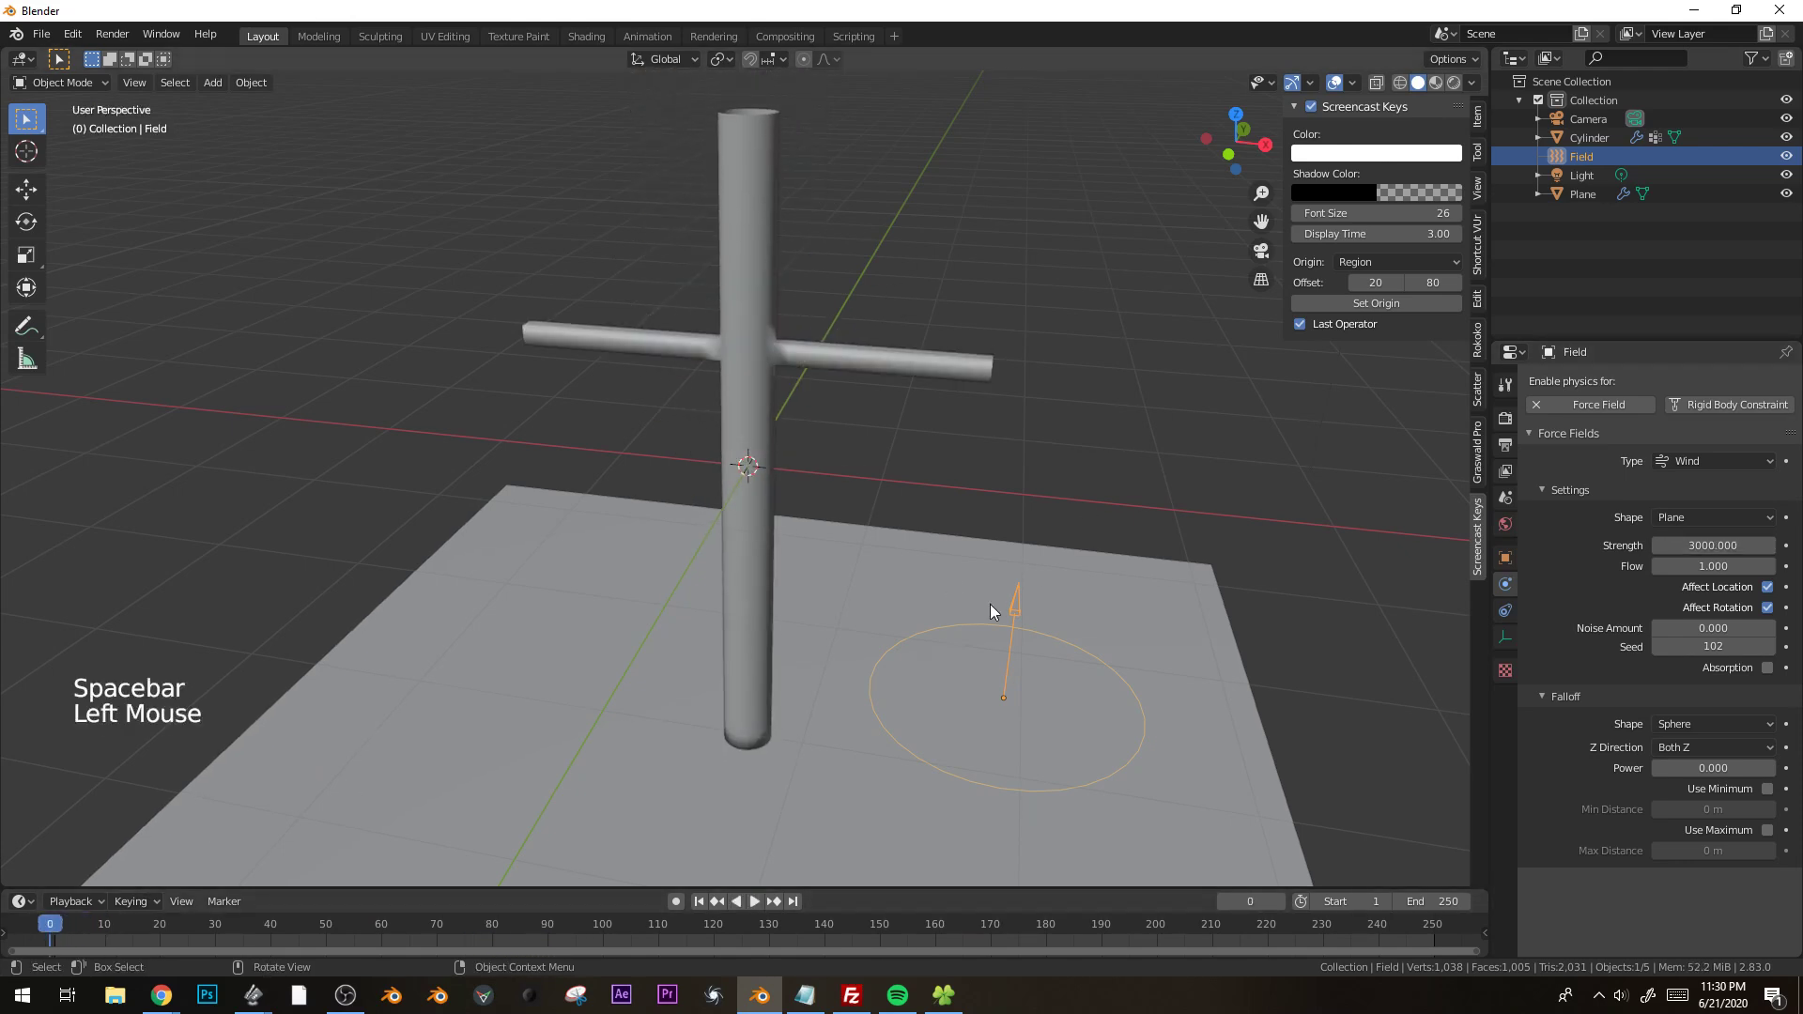
Set the cylinder's cloth pin group to Group and play the simulation.
{"action": "left_click", "coordinate": [757, 573]}
{"action": "middle_click_drag", "start_coordinate": [1597, 695], "coordinate": [1610, 394]}
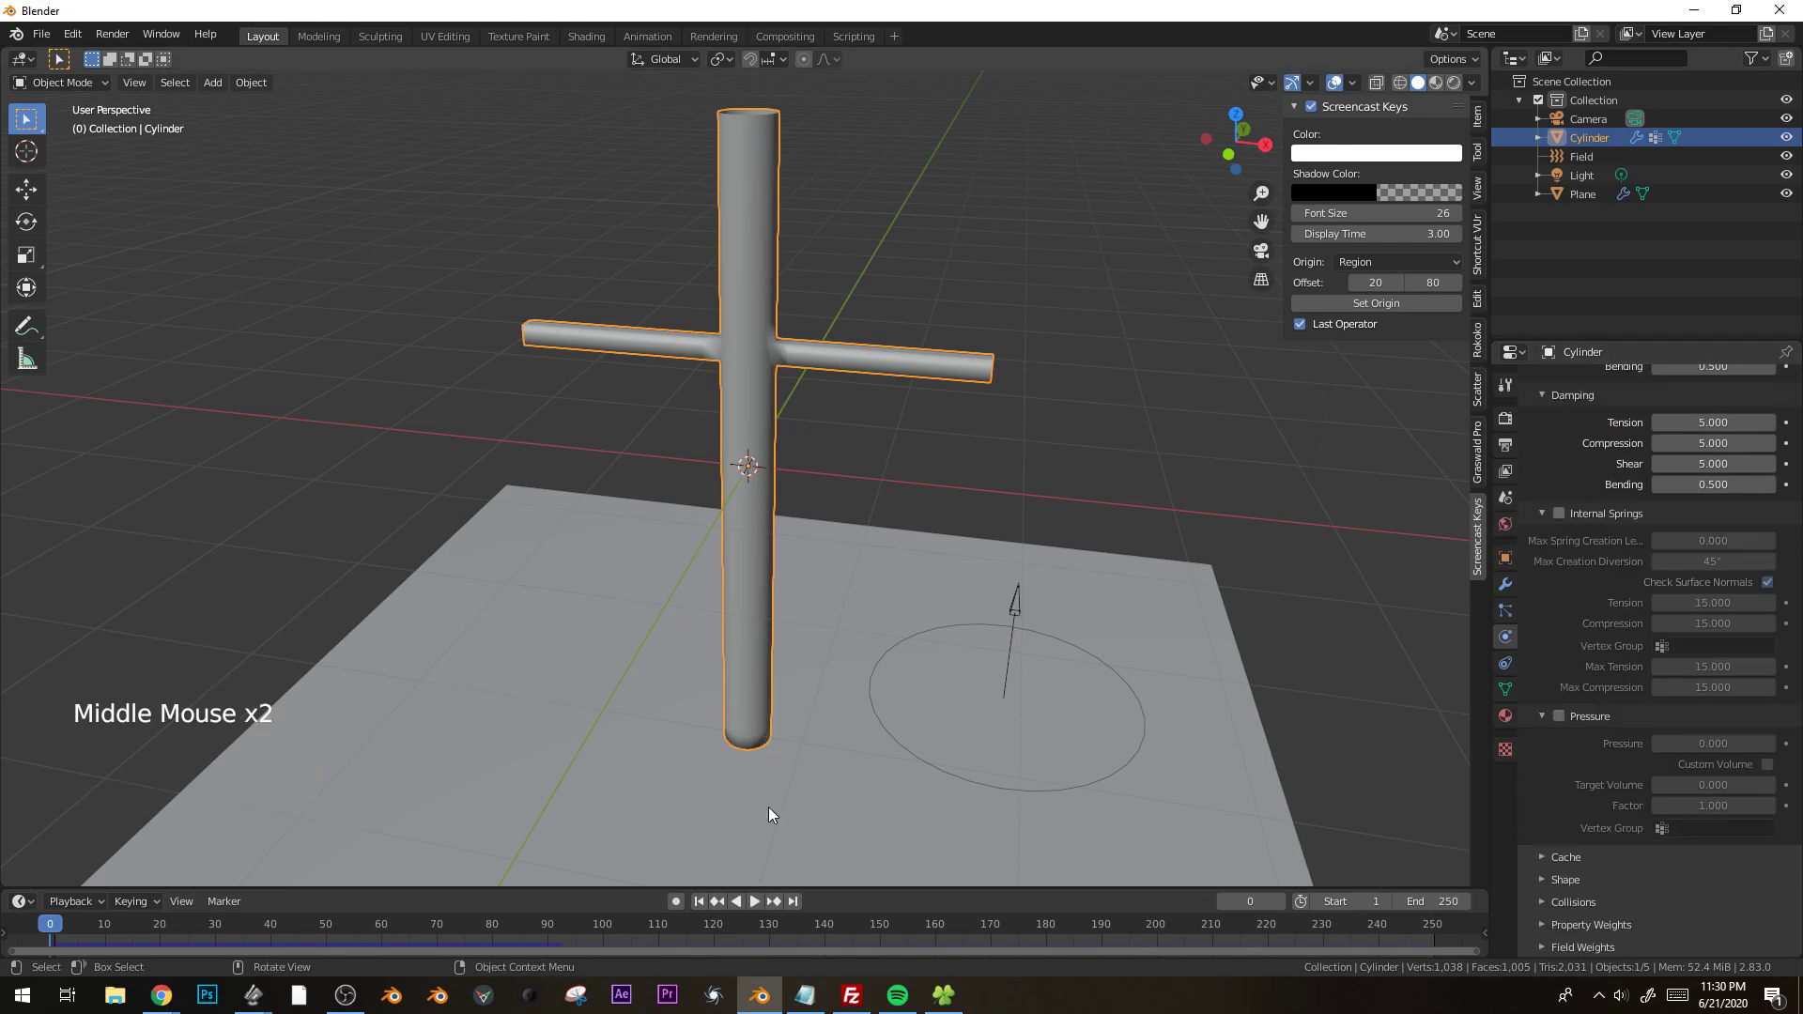
{"action": "left_click", "coordinate": [1542, 877]}
{"action": "middle_click_drag", "start_coordinate": [1541, 875], "coordinate": [1637, 706]}
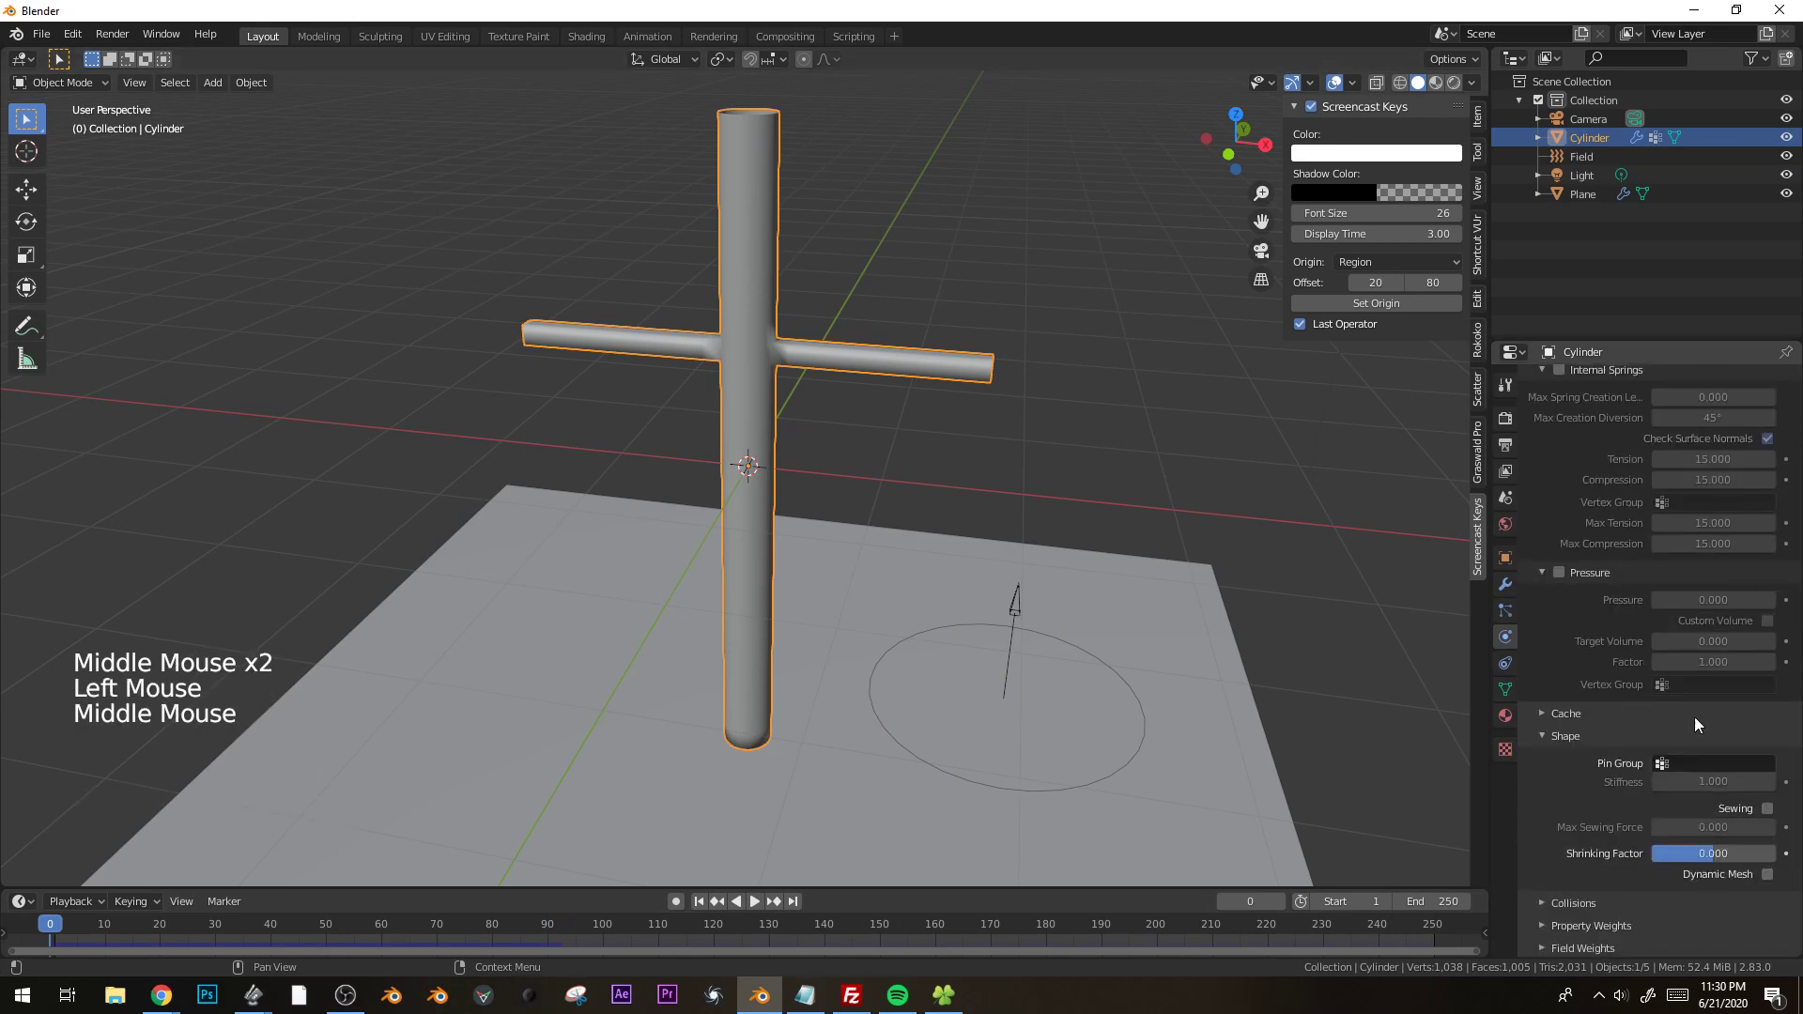
{"action": "left_click", "coordinate": [1712, 760]}
{"action": "left_click", "coordinate": [1599, 791]}
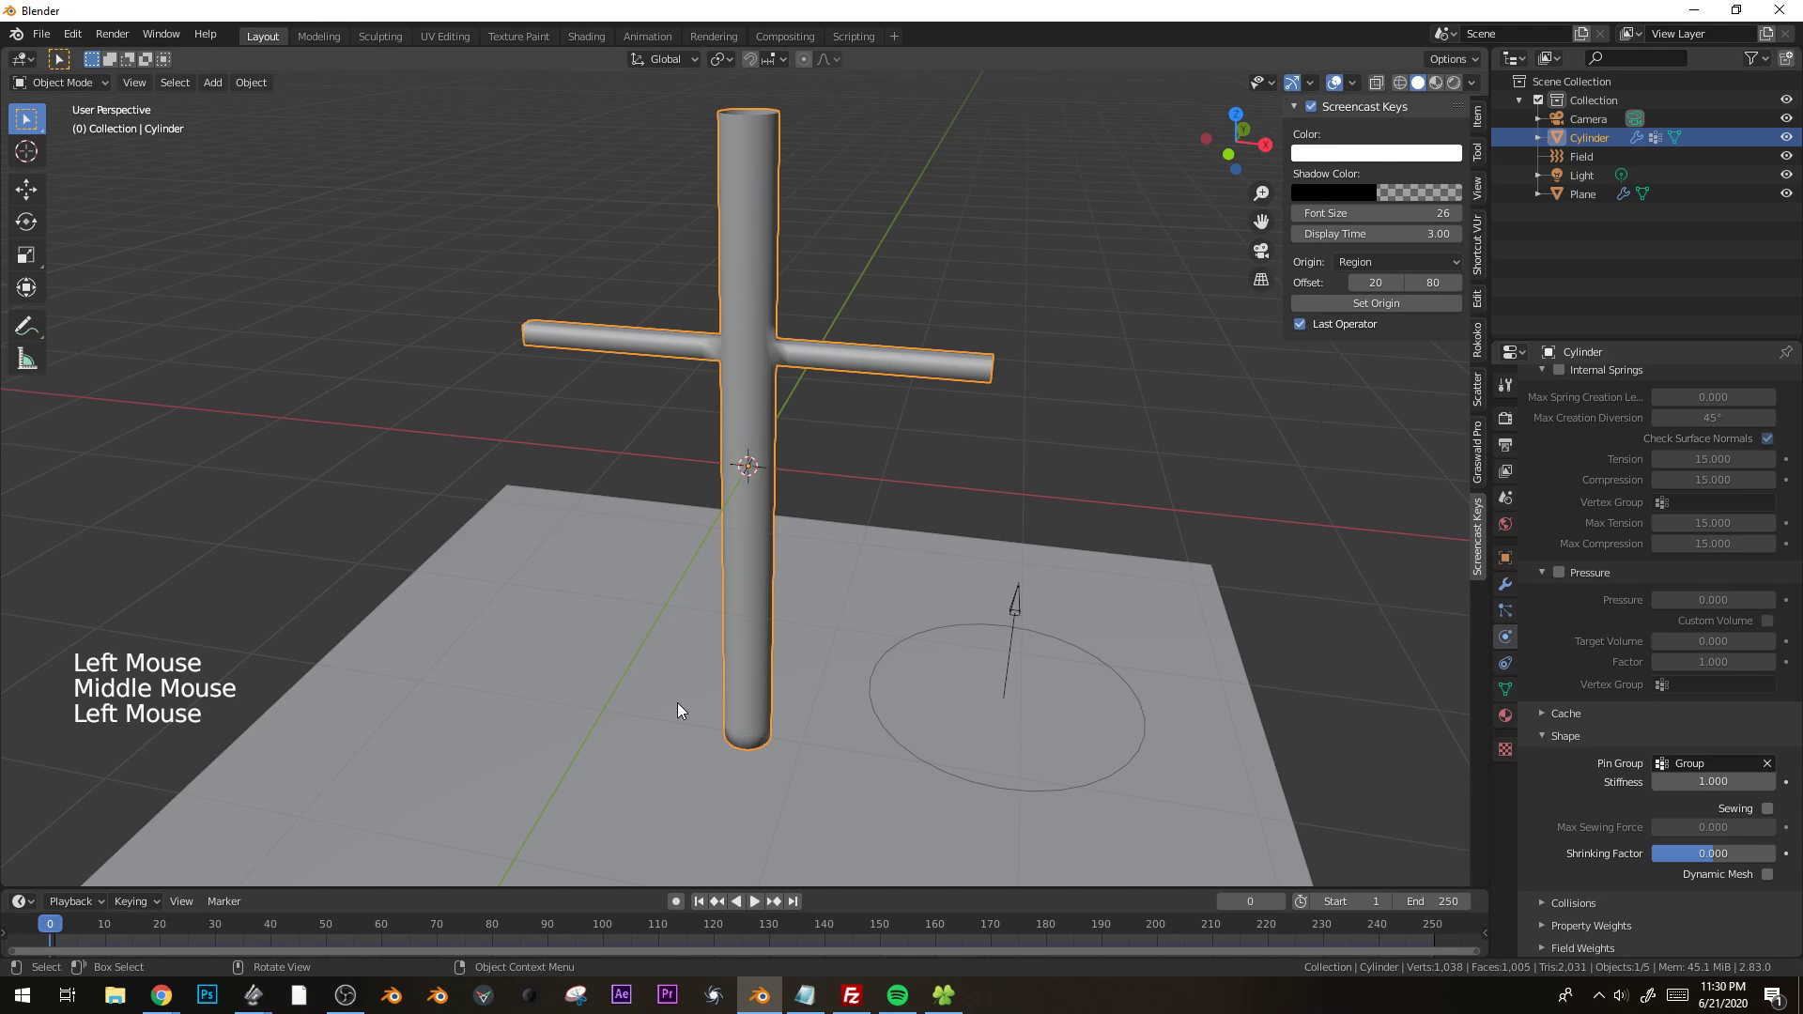
{"action": "key", "text": "space"}
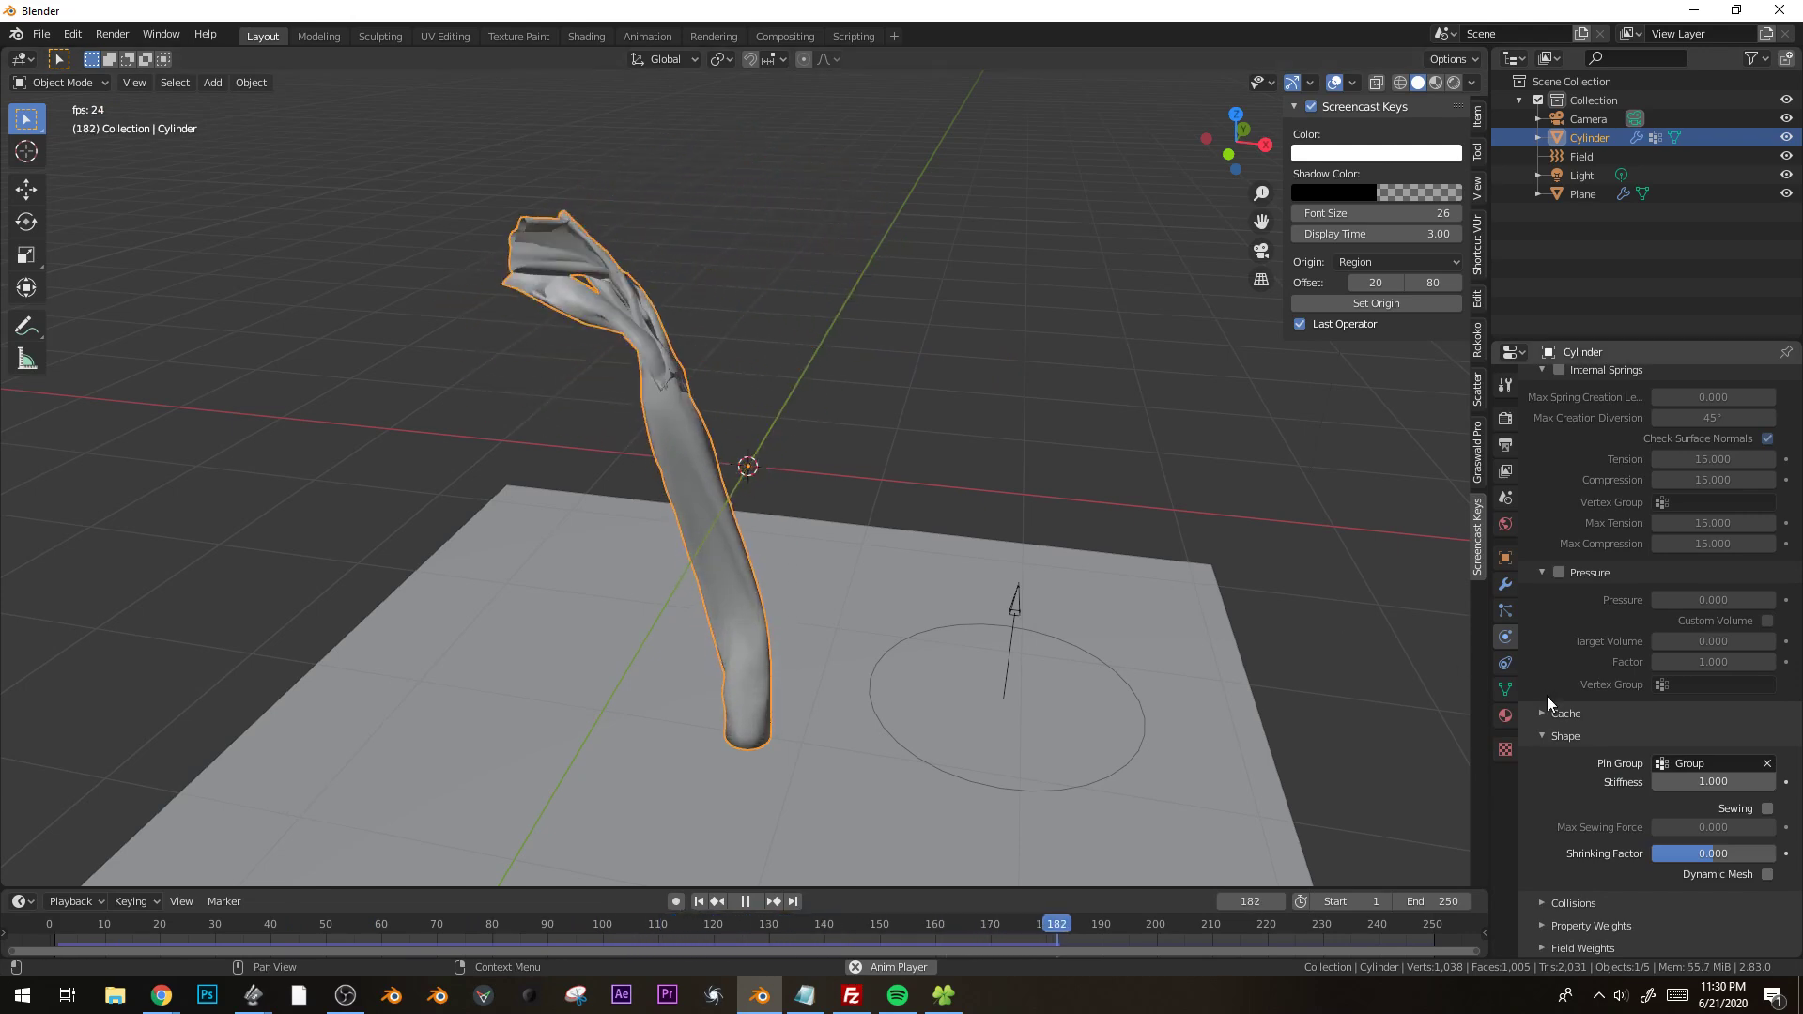
Enable cloth pressure on the cylinder with a custom volume and set the target volume to 3.
{"action": "left_click", "coordinate": [1559, 572]}
{"action": "left_click", "coordinate": [1724, 603]}
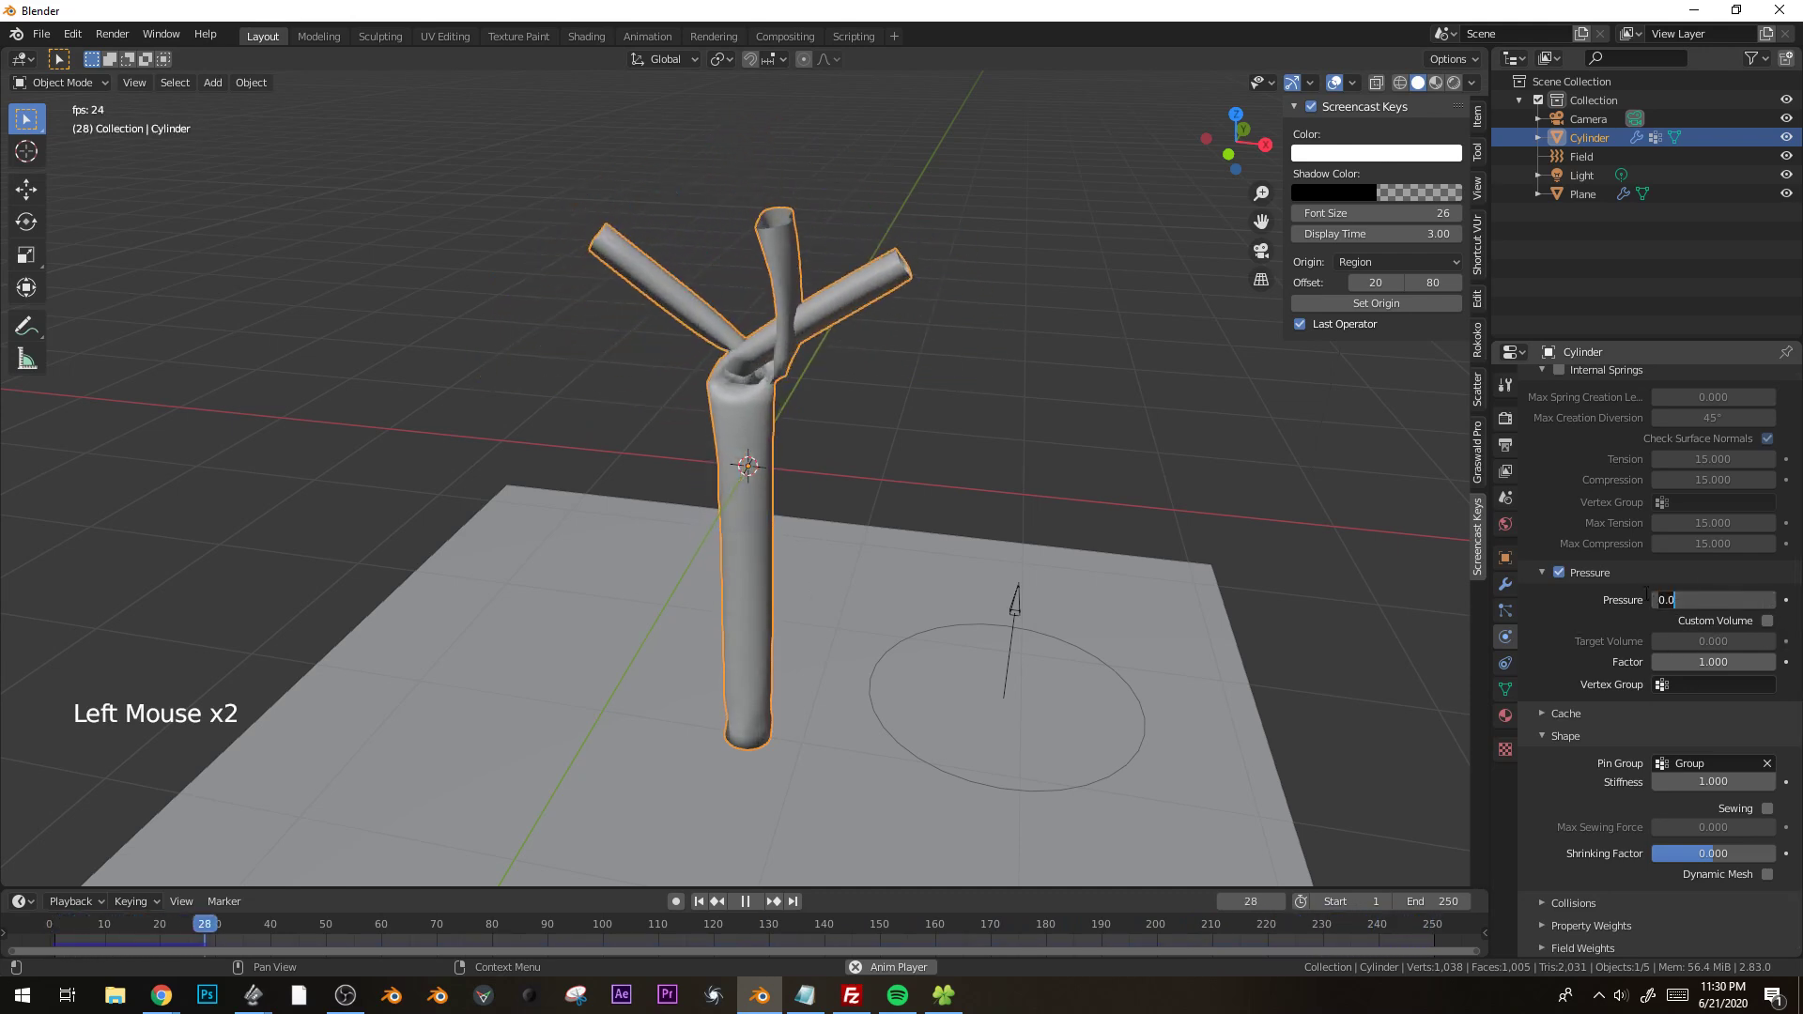
{"action": "left_click", "coordinate": [1768, 620]}
{"action": "left_click", "coordinate": [1729, 641]}
{"action": "type", "text": "3"}
{"action": "key", "text": "Return"}
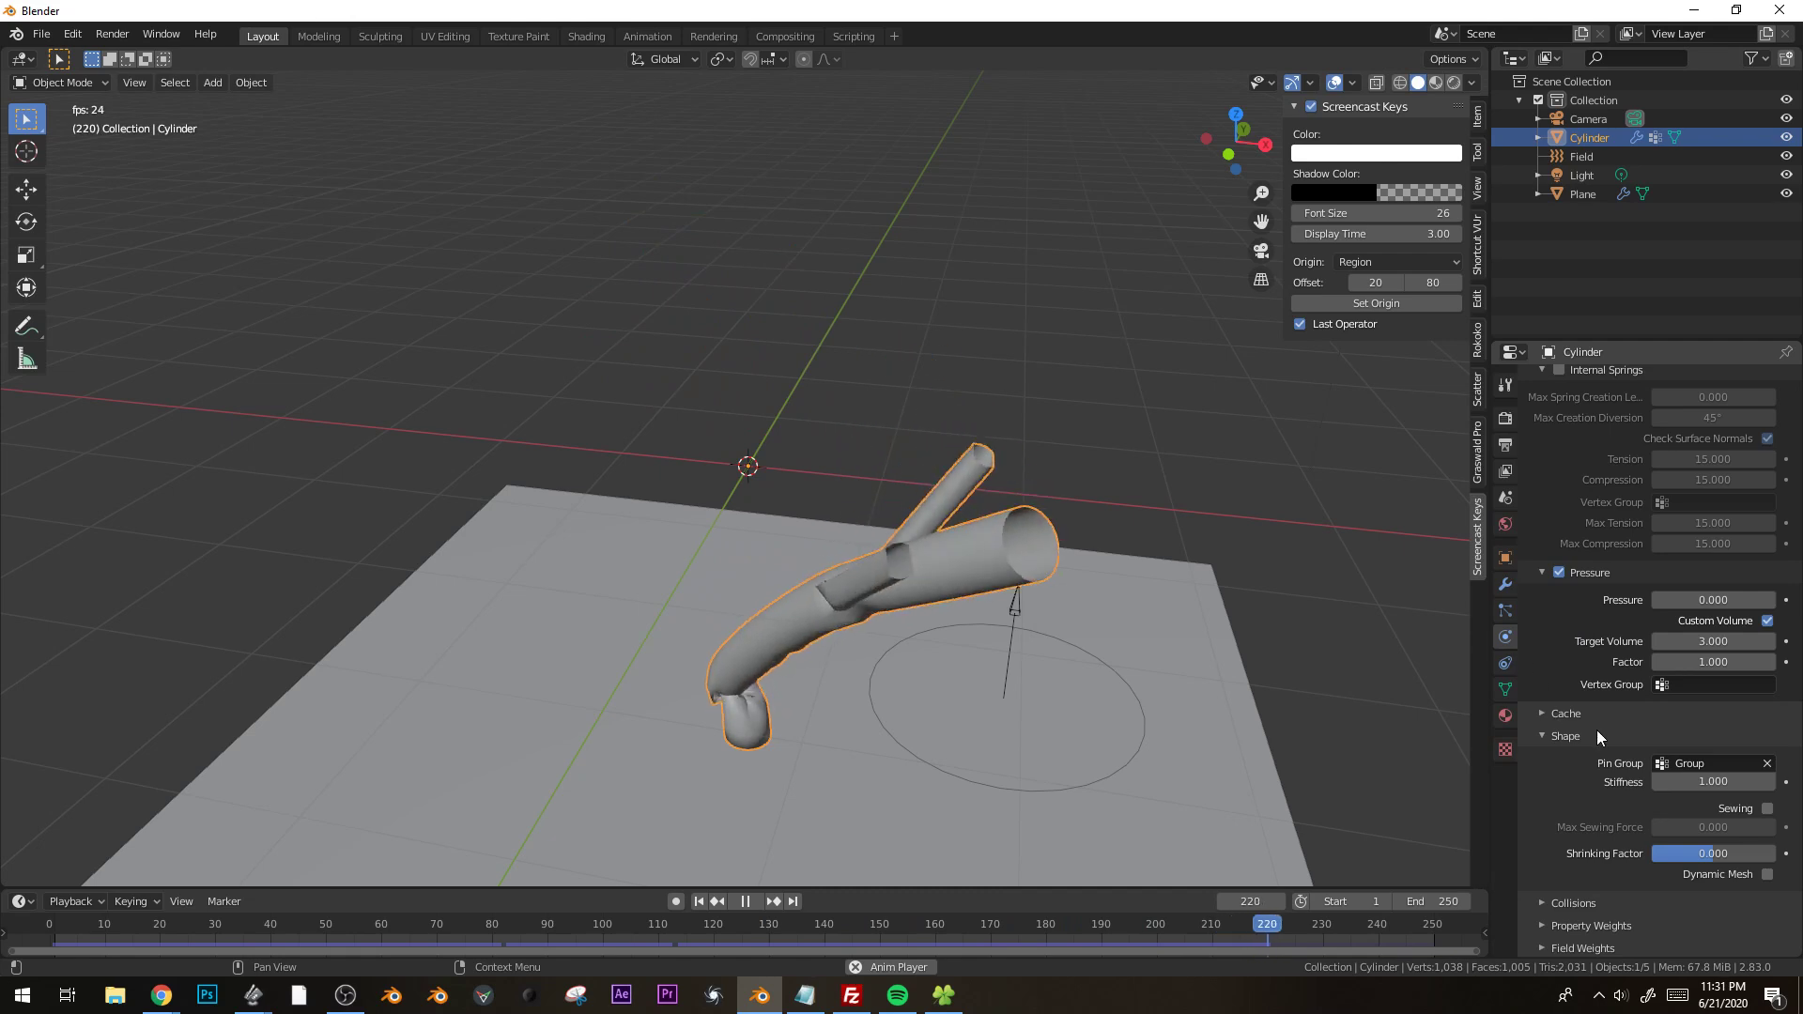
Enable self collisions for the cylinder's cloth and stop the playback.
{"action": "middle_click_drag", "start_coordinate": [1592, 744], "coordinate": [1594, 498]}
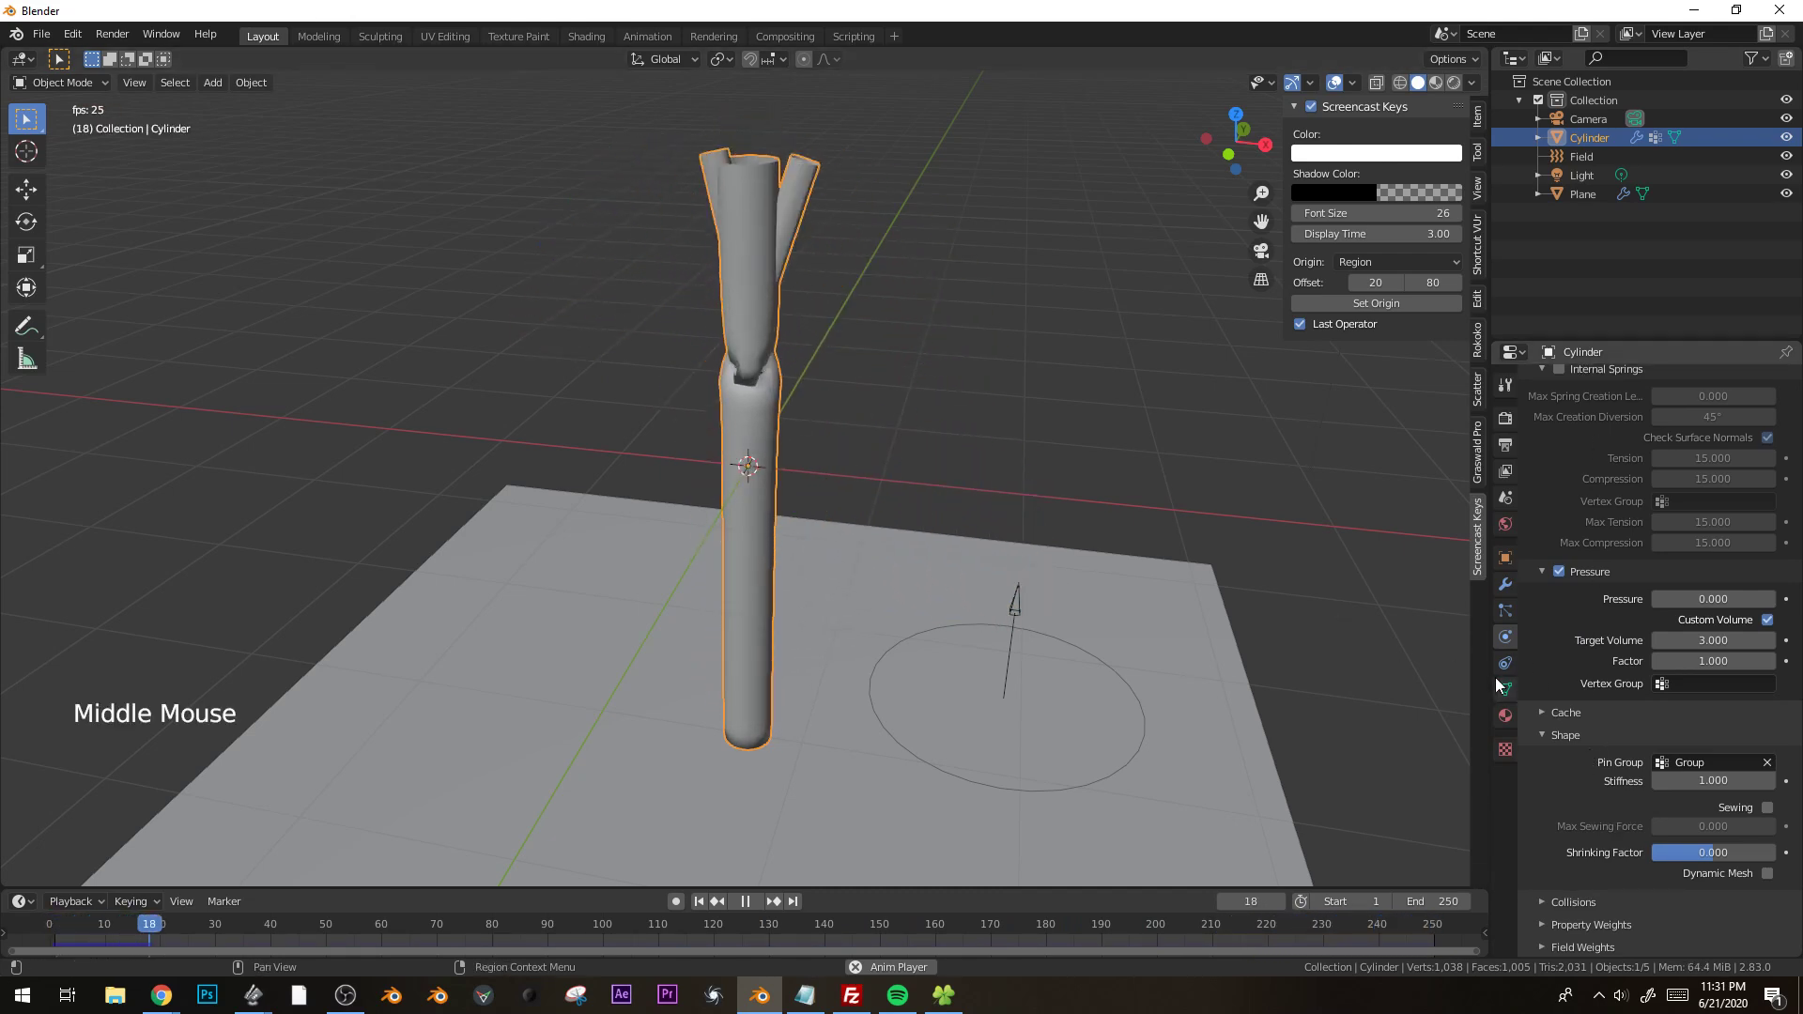
{"action": "middle_click_drag", "start_coordinate": [1540, 797], "coordinate": [1572, 596]}
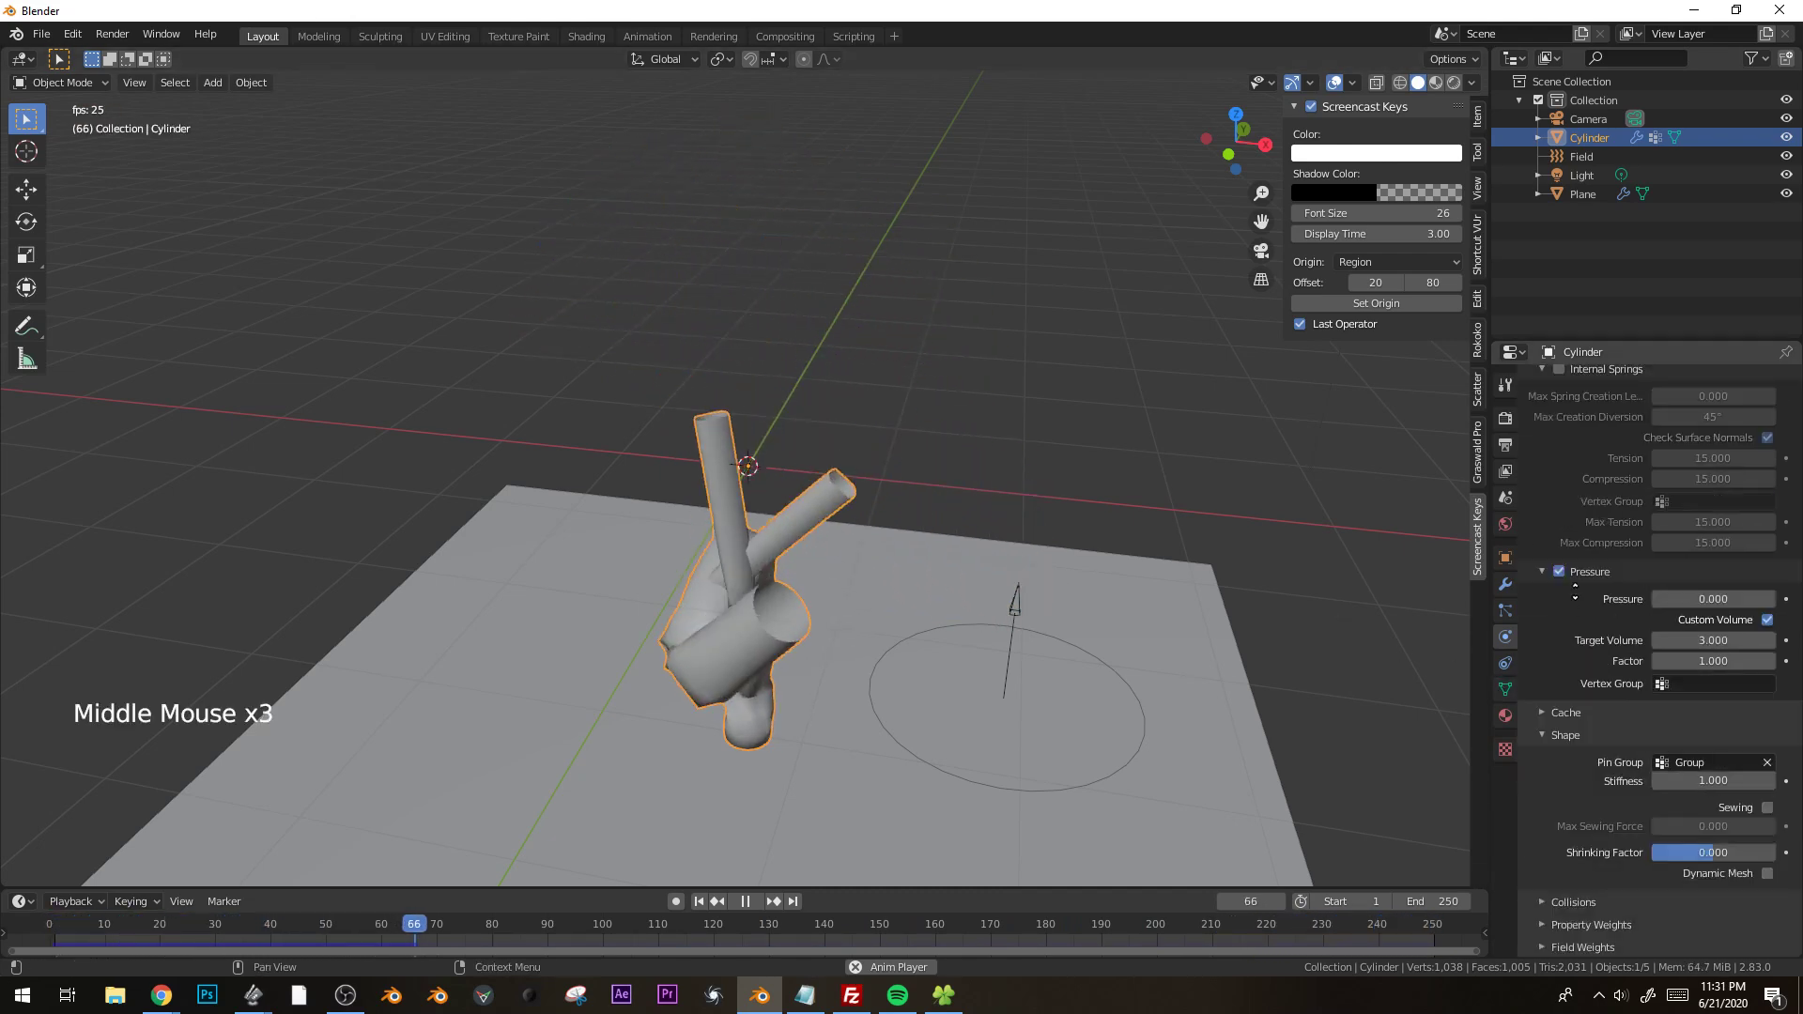
{"action": "left_click", "coordinate": [1548, 907]}
{"action": "middle_click_drag", "start_coordinate": [1626, 853], "coordinate": [1628, 688]}
{"action": "left_click", "coordinate": [1558, 885]}
{"action": "key", "text": "space"}
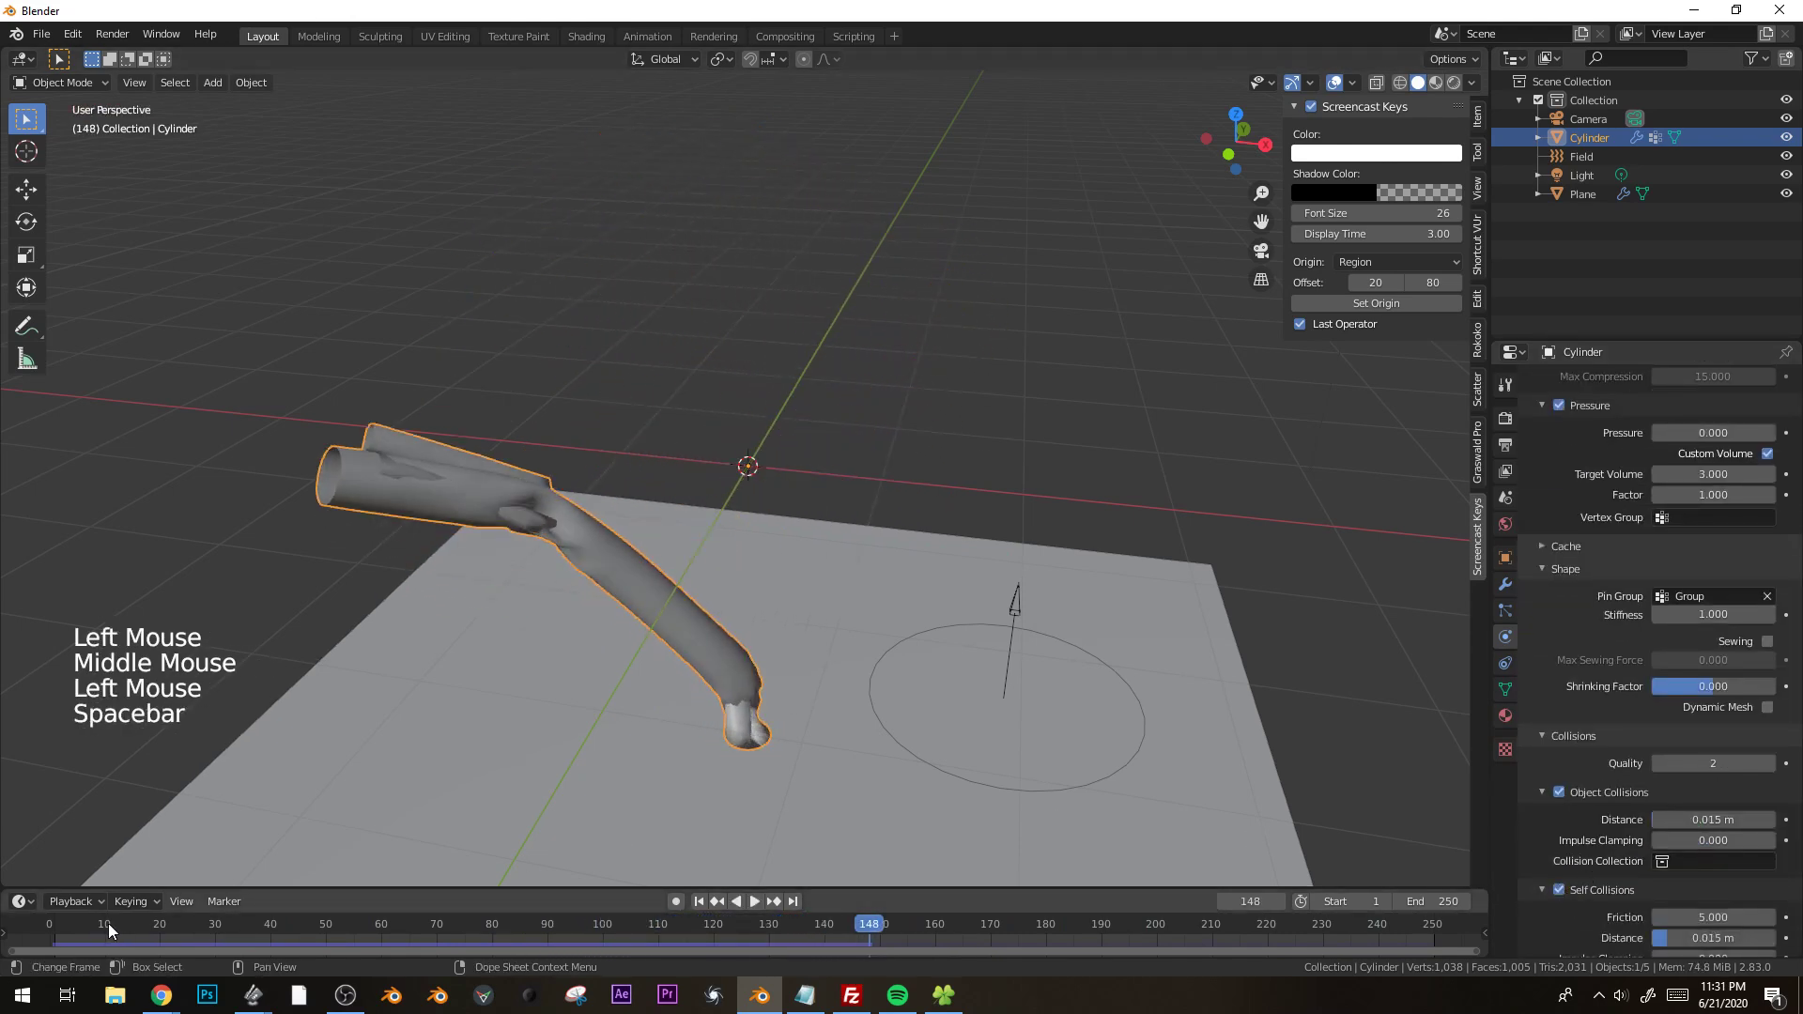
Replay the simulation from the start, rotate the wind field a little over 30° away from the cylinder and stop playback.
{"action": "left_click", "coordinate": [58, 924]}
{"action": "key", "text": "space"}
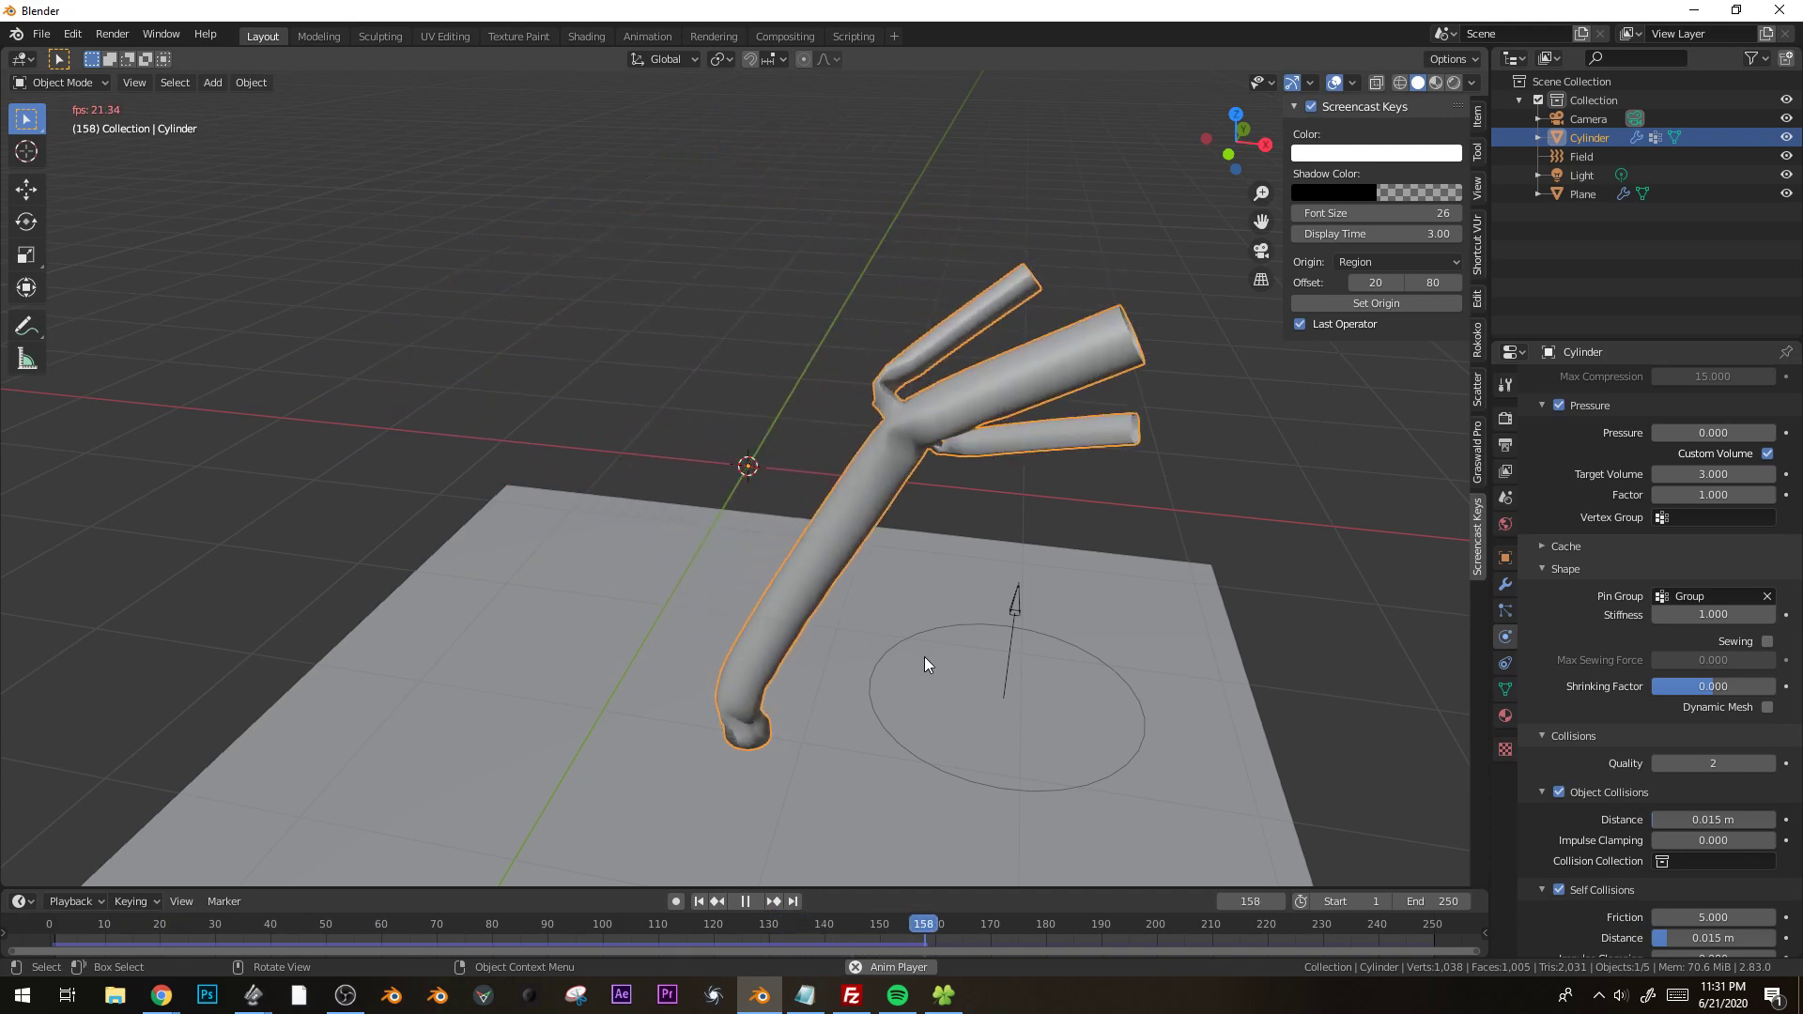
{"action": "left_click", "coordinate": [888, 655]}
{"action": "key", "text": "r"}
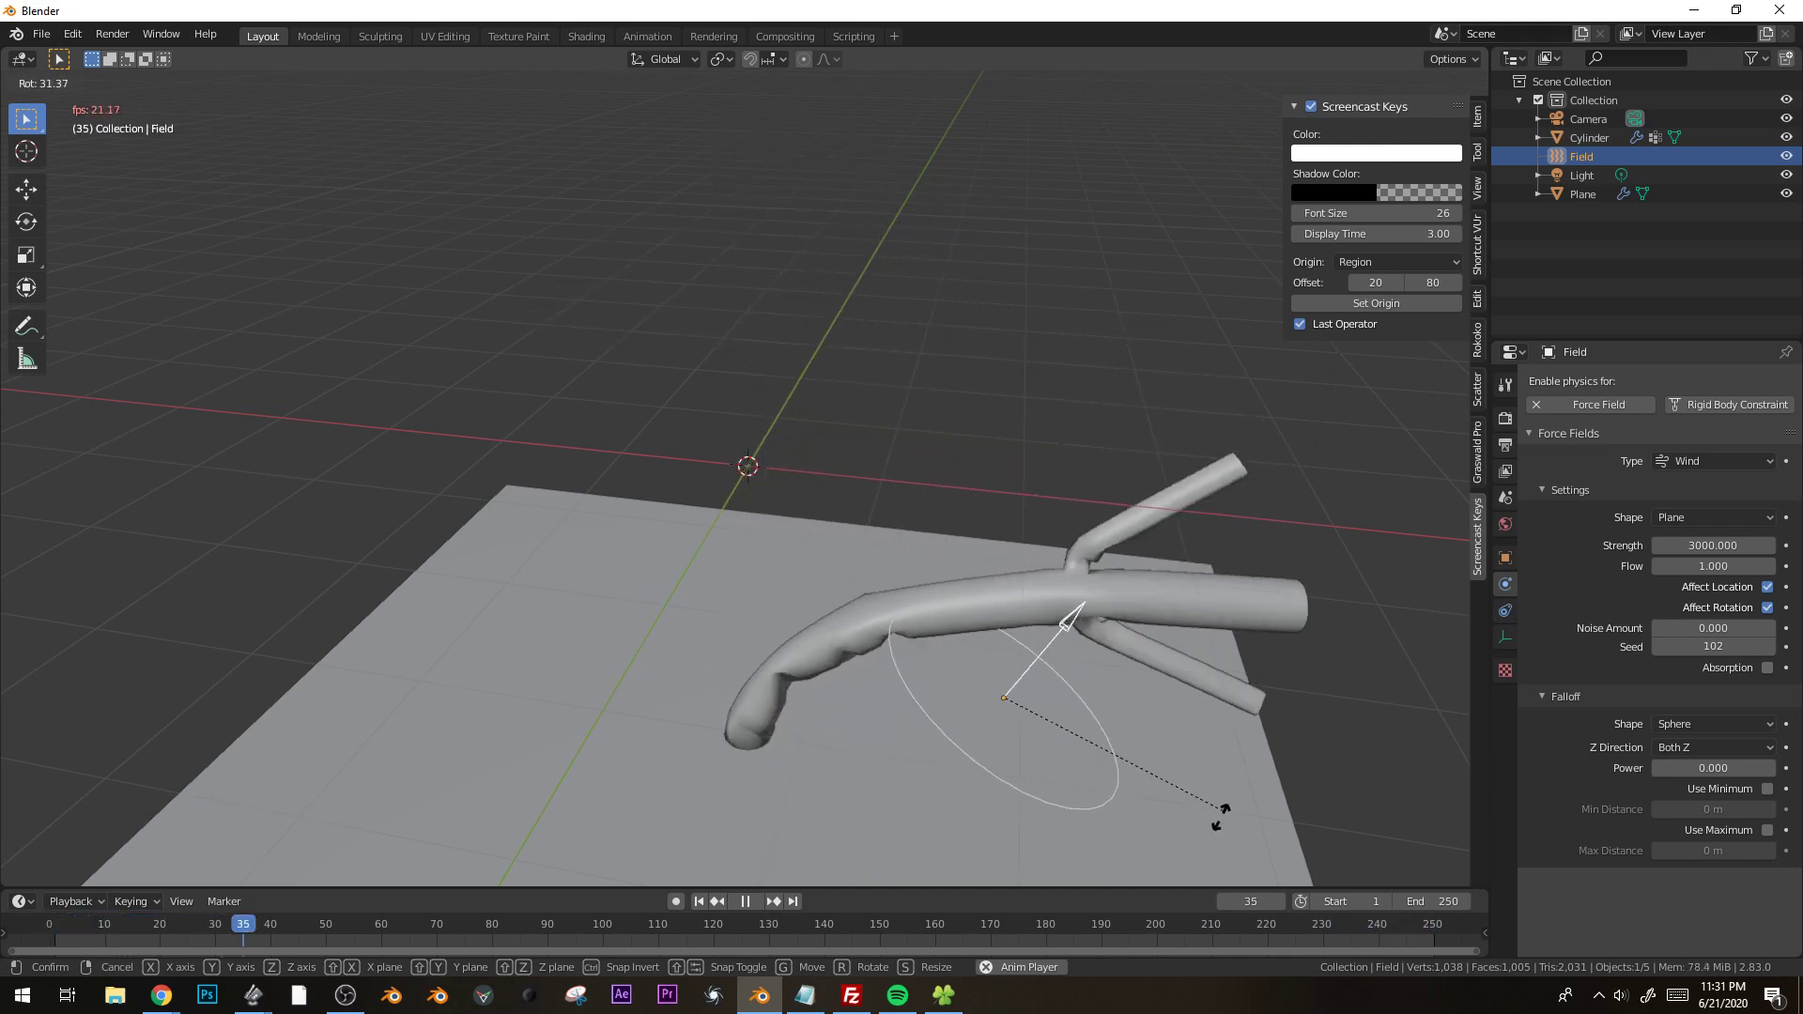
{"action": "key", "text": "space"}
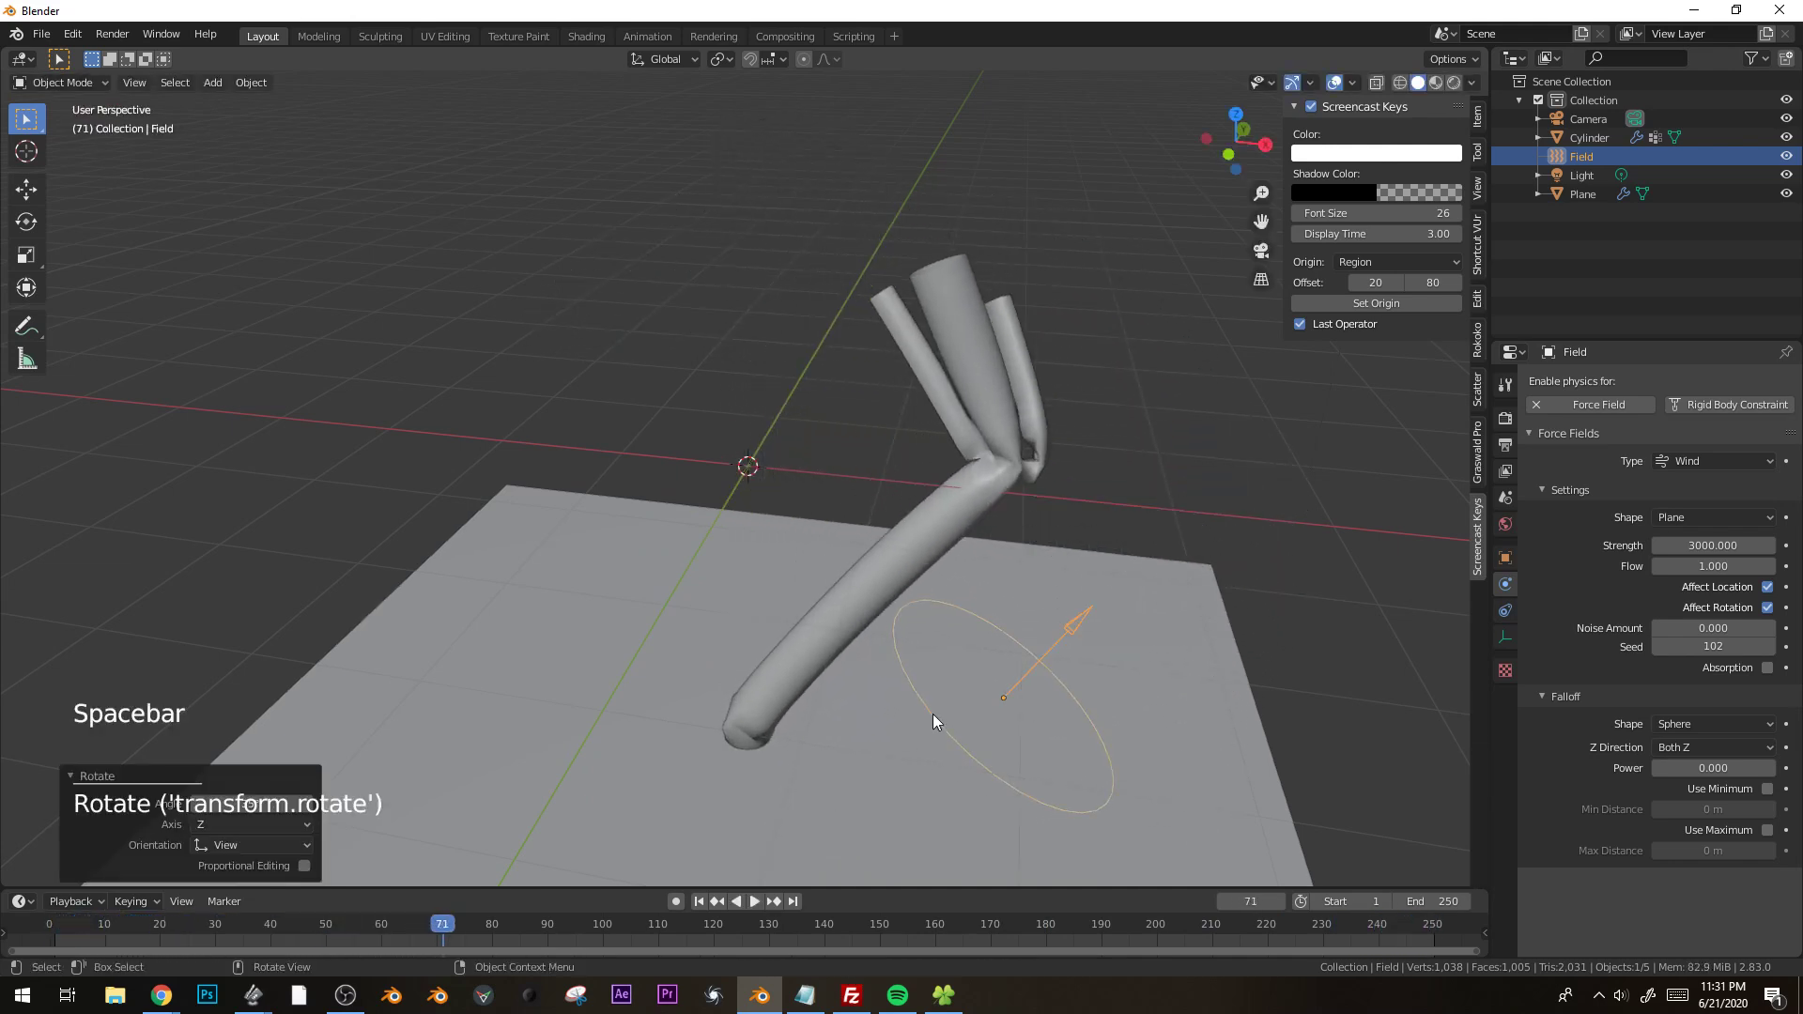
Switch the cylinder to Texture Paint mode and return the timeline to frame 0.
{"action": "left_click", "coordinate": [924, 545]}
{"action": "left_click", "coordinate": [58, 83]}
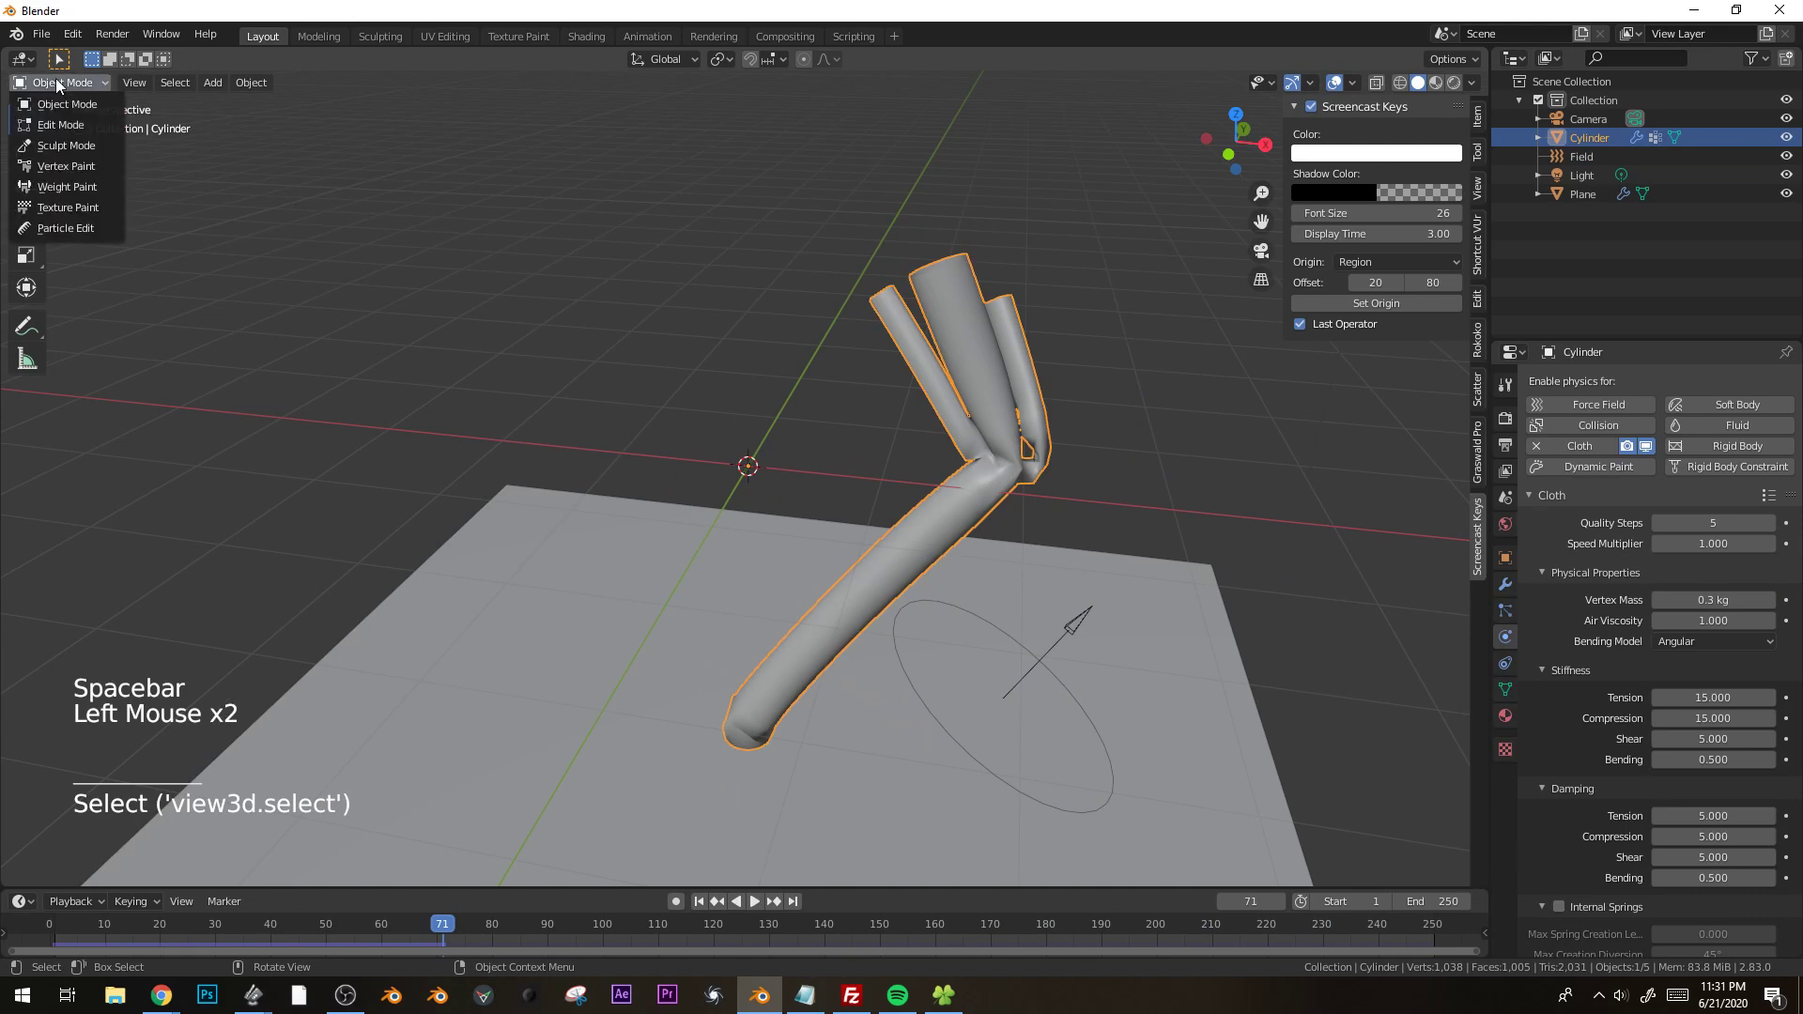
{"action": "left_click", "coordinate": [57, 207]}
{"action": "left_click_drag", "start_coordinate": [266, 926], "coordinate": [43, 924]}
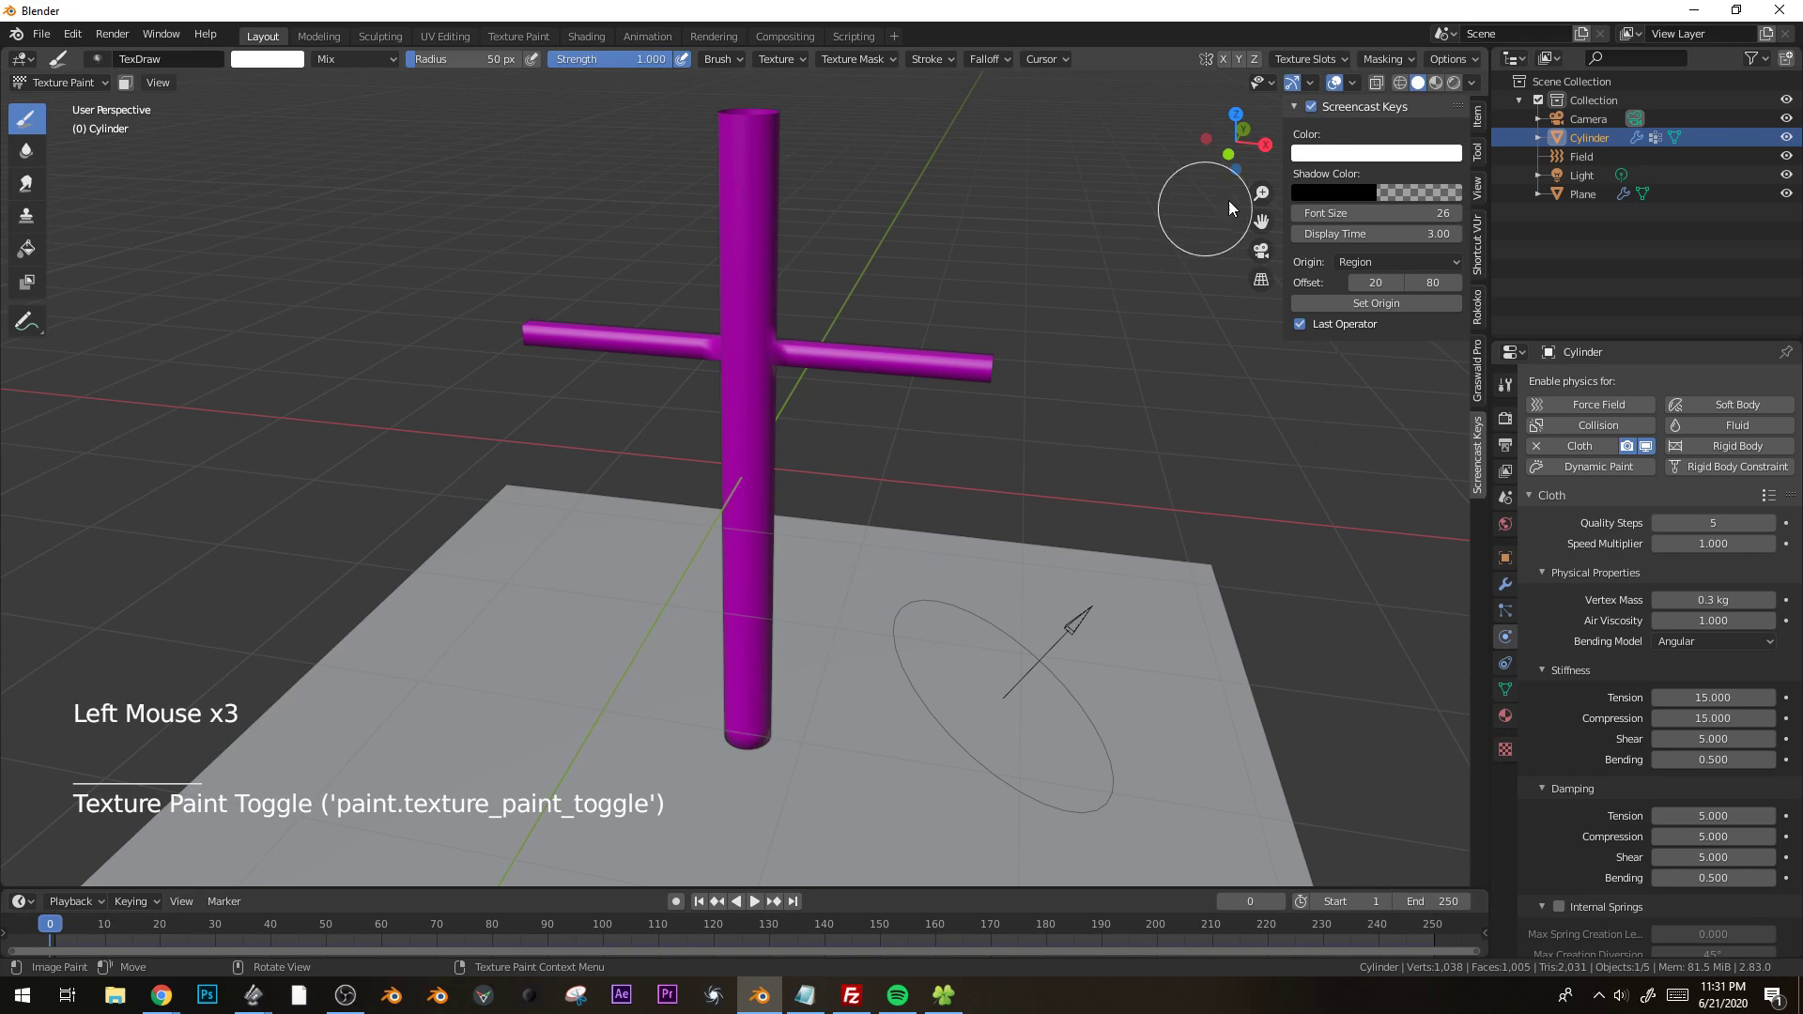
Add an orange Base Color texture paint slot of 3500 × 3500 px to the cylinder.
{"action": "left_click", "coordinate": [1477, 152]}
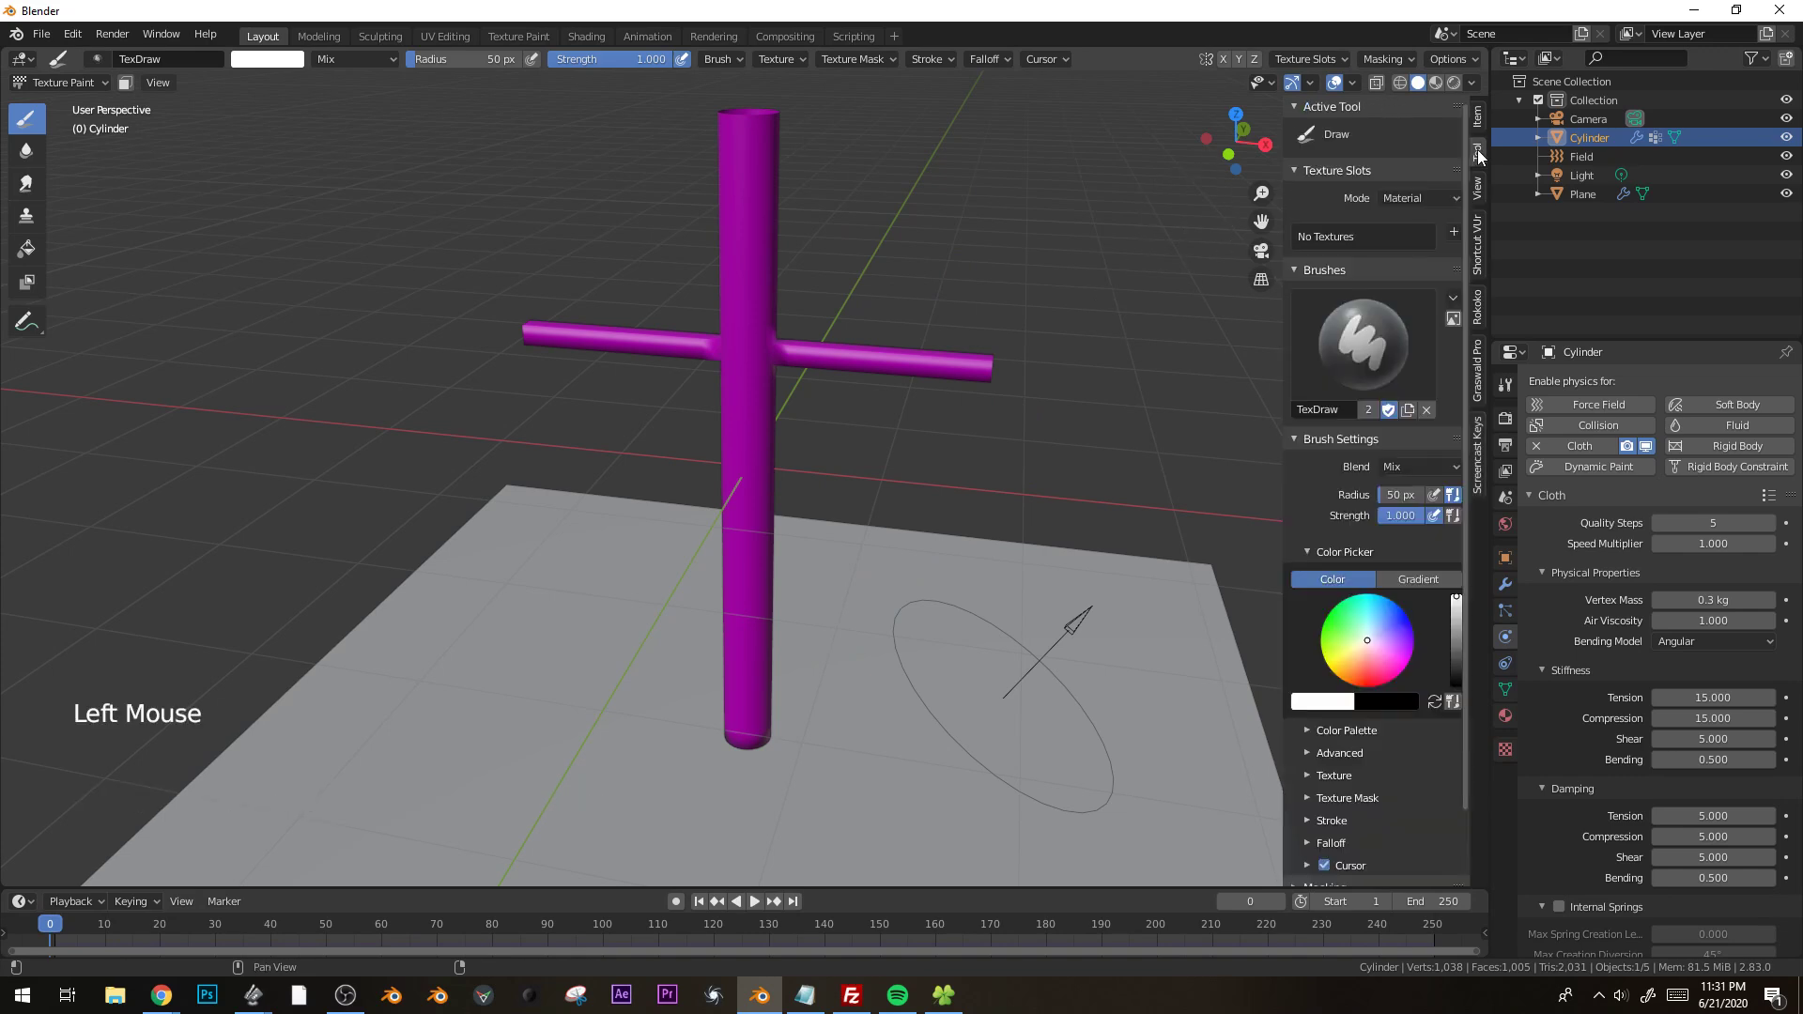
{"action": "left_click", "coordinate": [1452, 235]}
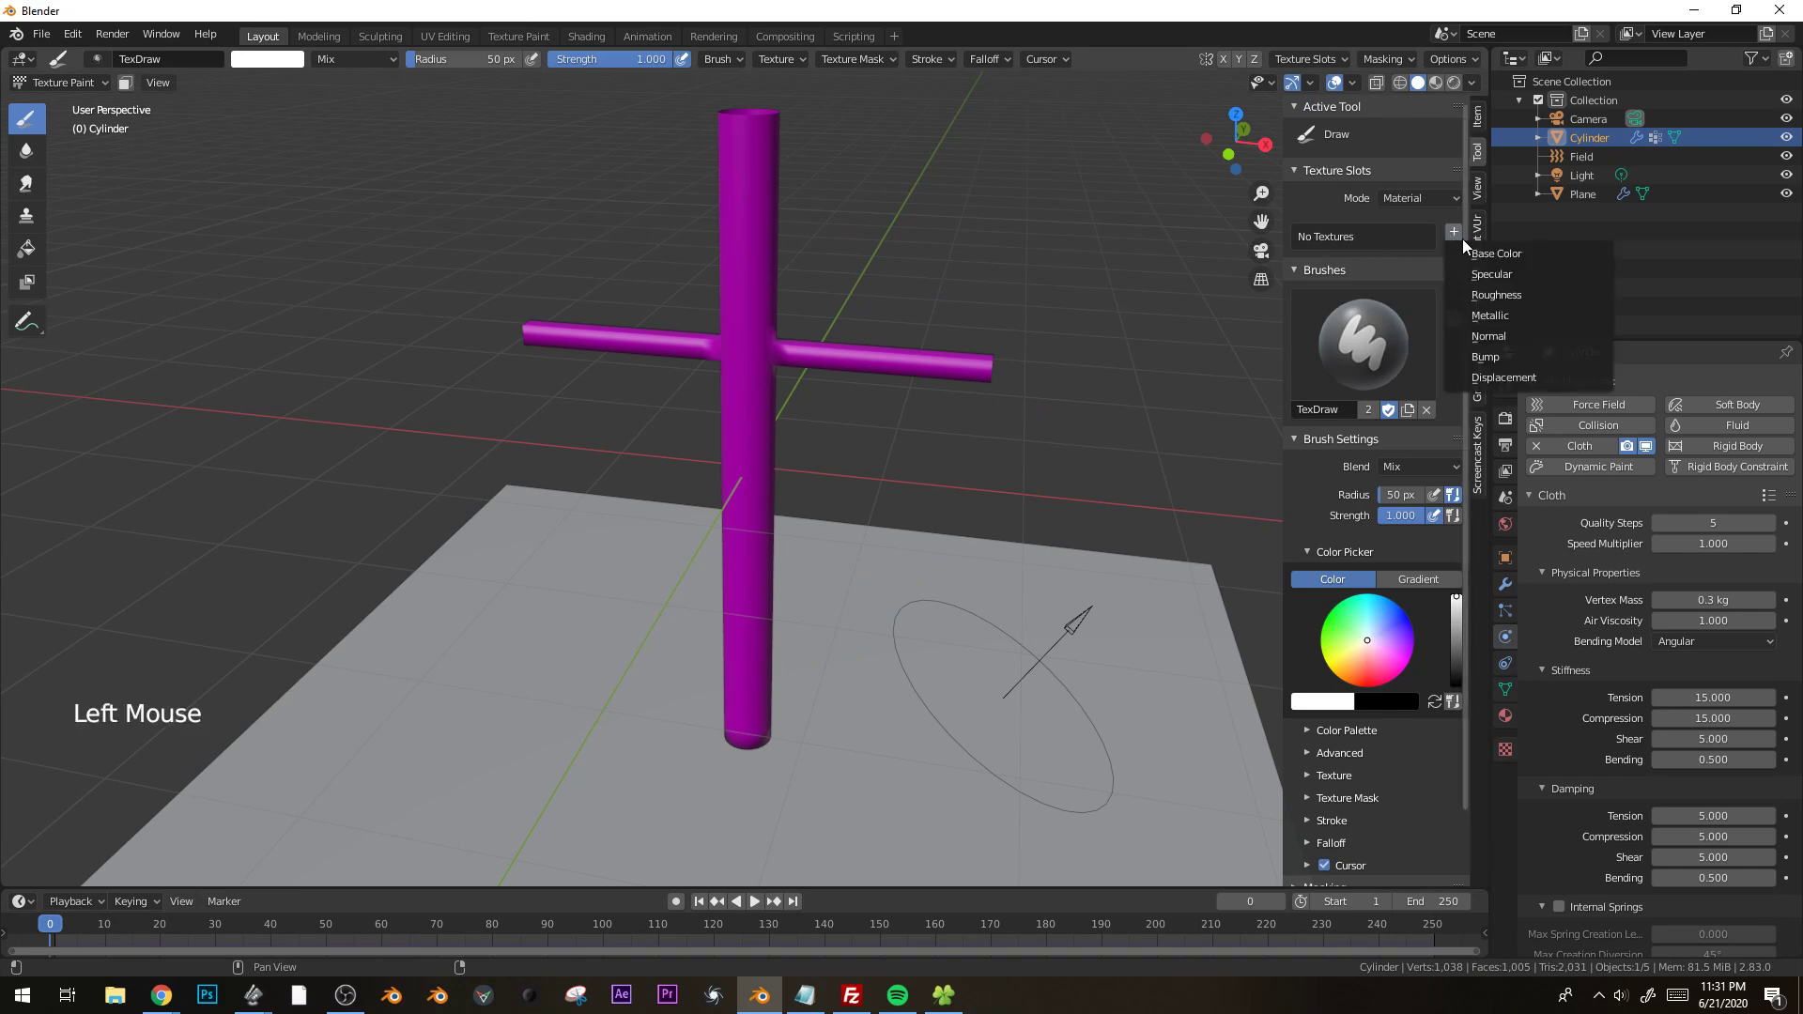
{"action": "left_click", "coordinate": [1490, 257]}
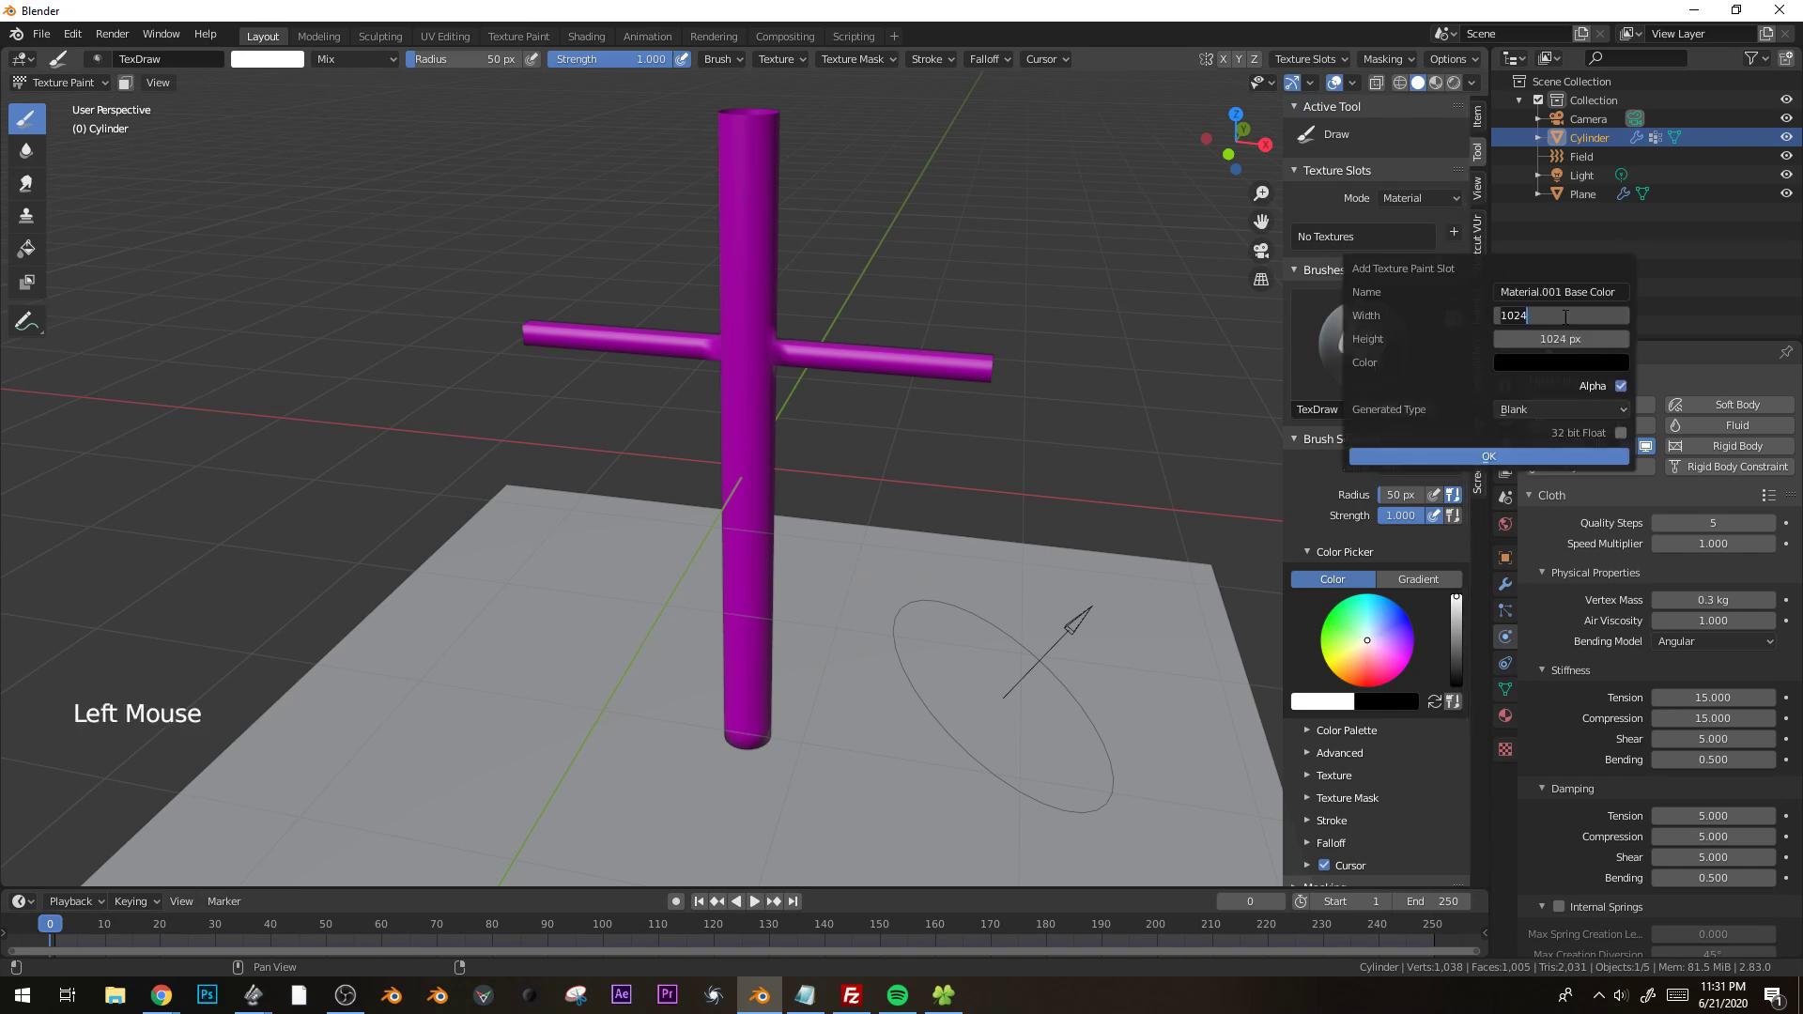
{"action": "key", "text": "BackSpace"}
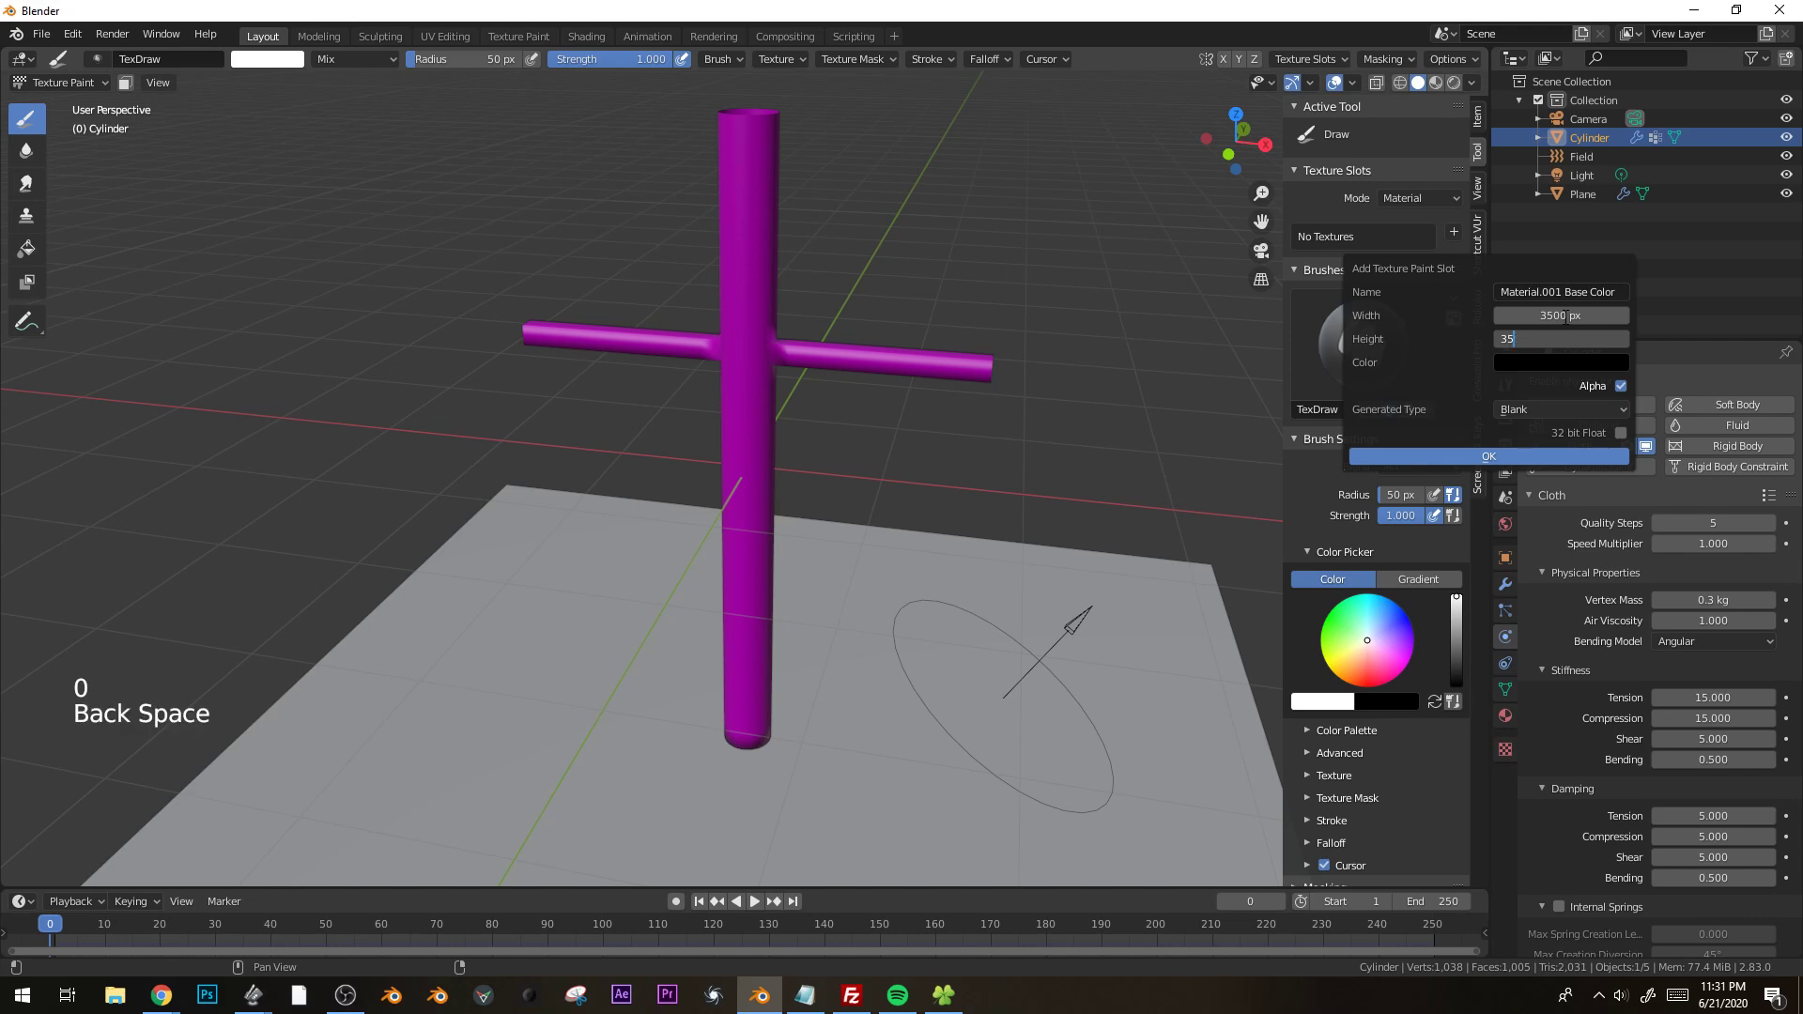
{"action": "type", "text": "00"}
{"action": "left_click", "coordinate": [1563, 364]}
{"action": "mouse_move", "coordinate": [1533, 191]}
{"action": "left_mouse_down"}
{"action": "mouse_move", "coordinate": [1532, 231]}
{"action": "mouse_move", "coordinate": [1499, 223]}
{"action": "left_mouse_up"}
{"action": "left_click", "coordinate": [1616, 104]}
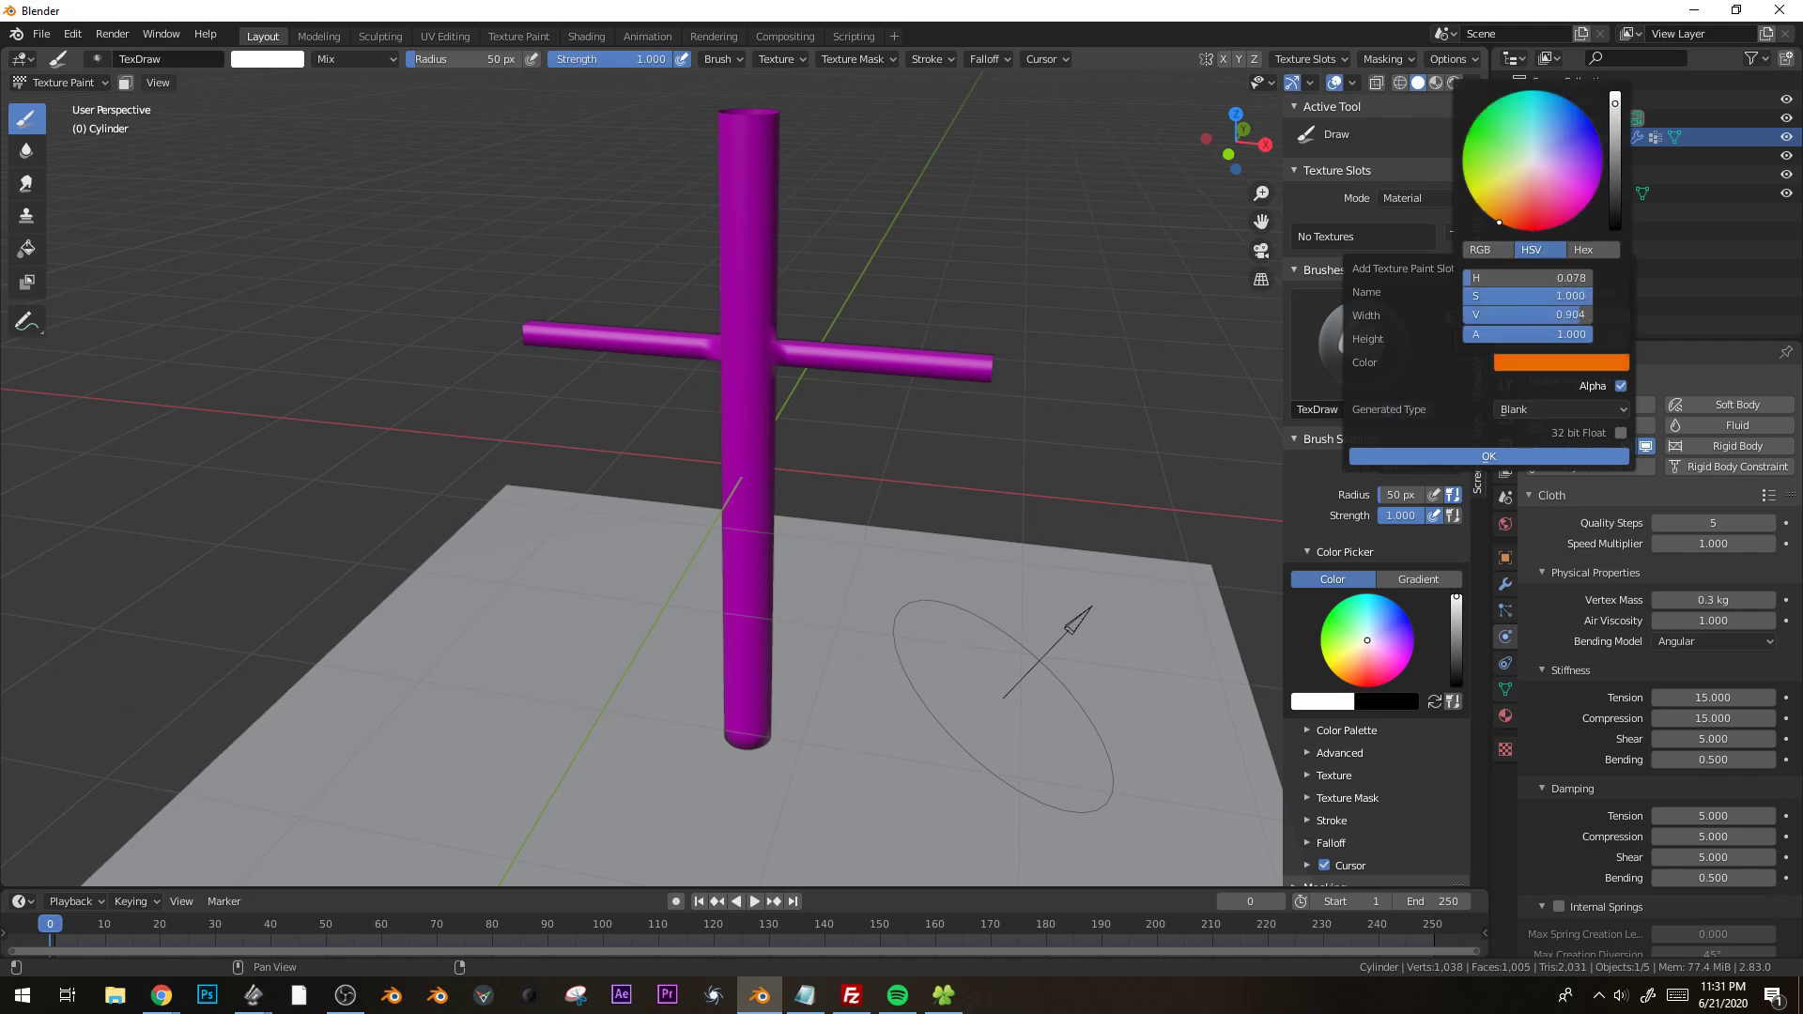
{"action": "left_click", "coordinate": [1490, 455]}
Paint two drooping white eyes and a frowning white mouth above the arms with a 14 px brush.
{"action": "scroll", "coordinate": [779, 358], "scroll_direction": "up", "scroll_amount": 4}
{"action": "mouse_move", "coordinate": [779, 359]}
{"action": "middle_mouse_down", "text": "shift"}
{"action": "mouse_move", "coordinate": [714, 425]}
{"action": "mouse_move", "coordinate": [770, 521]}
{"action": "middle_mouse_up", "text": "shift"}
{"action": "scroll", "coordinate": [740, 487], "scroll_direction": "up", "scroll_amount": 3}
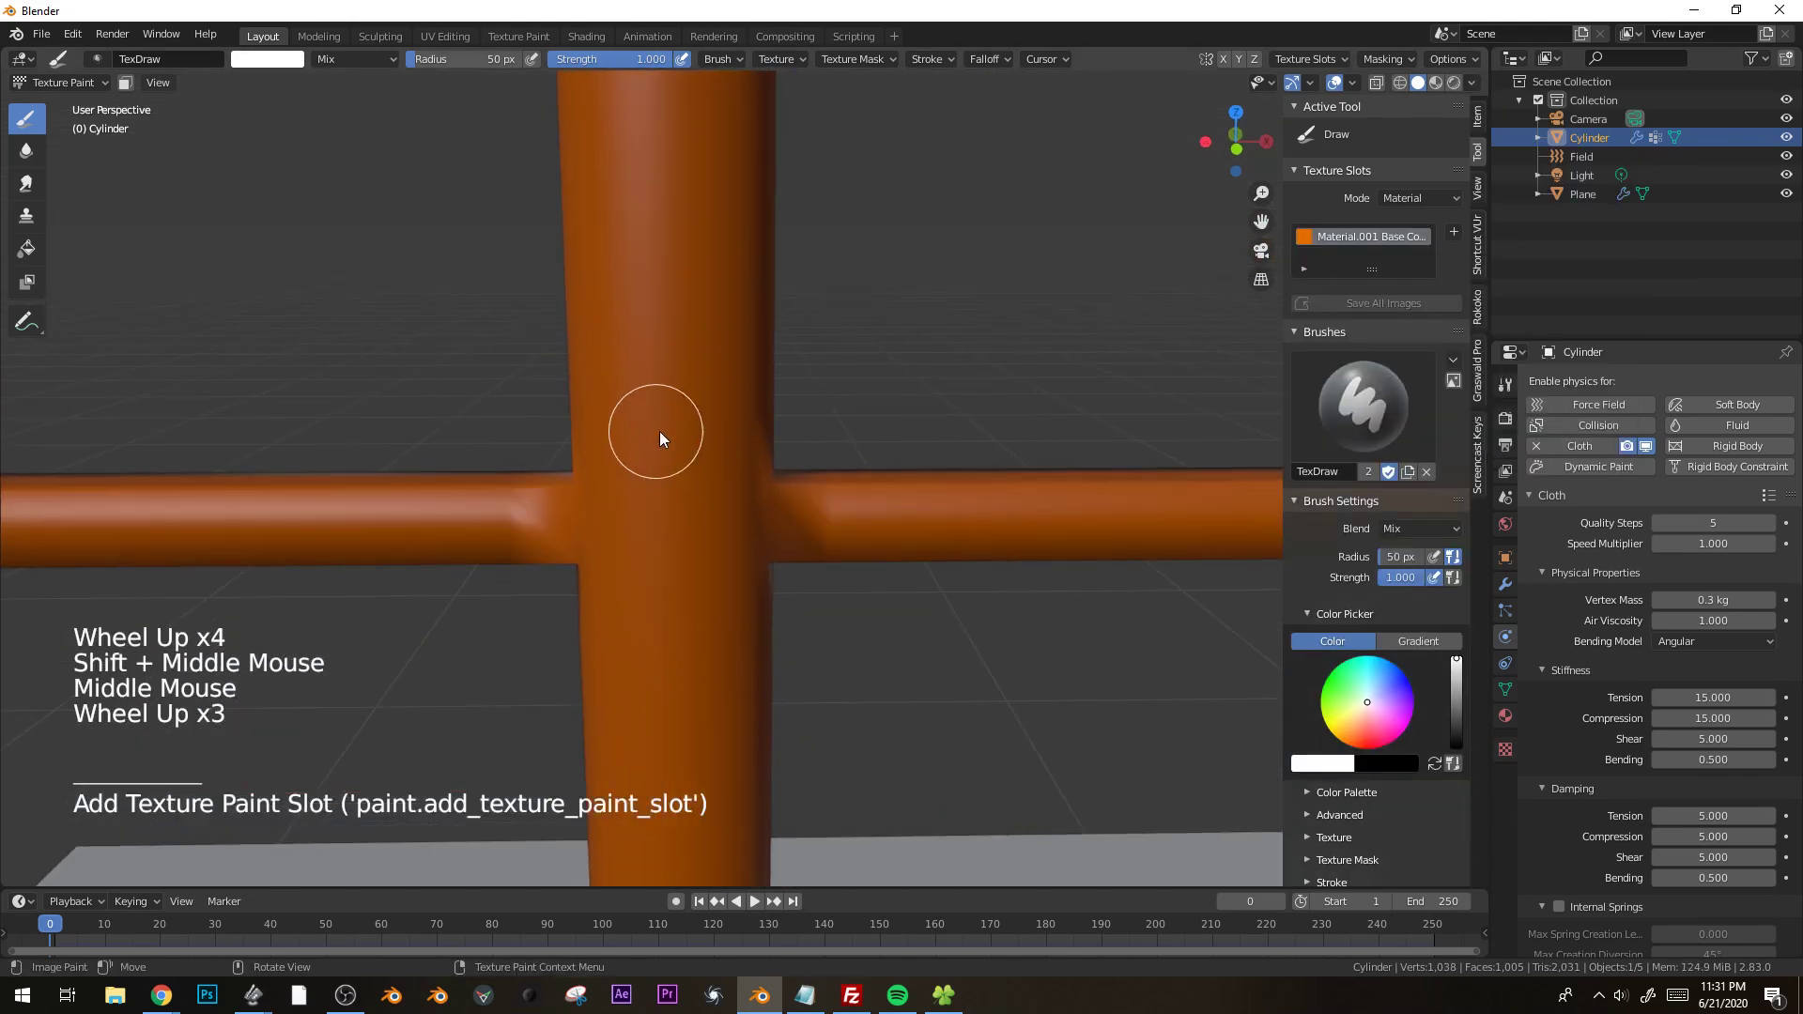
{"action": "left_click_drag", "start_coordinate": [471, 58], "coordinate": [463, 58]}
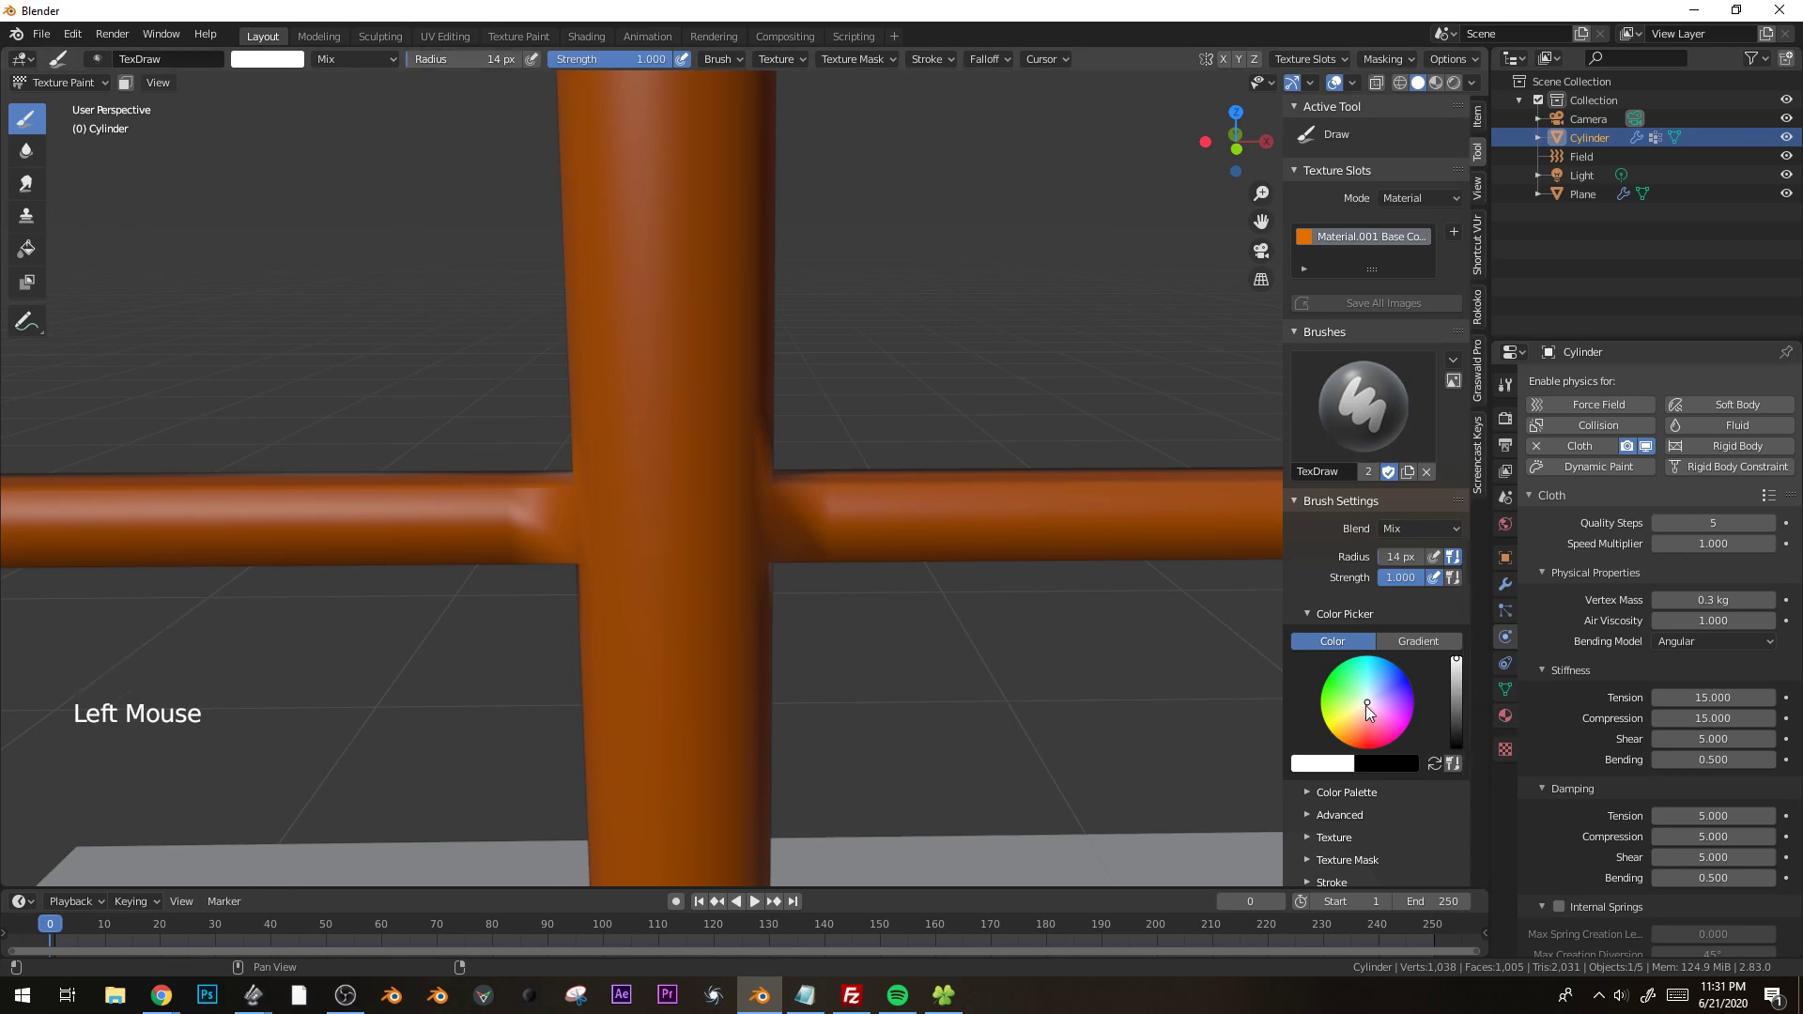
{"action": "mouse_move", "coordinate": [584, 269]}
{"action": "left_mouse_down"}
{"action": "mouse_move", "coordinate": [642, 246]}
{"action": "mouse_move", "coordinate": [597, 279]}
{"action": "left_mouse_up"}
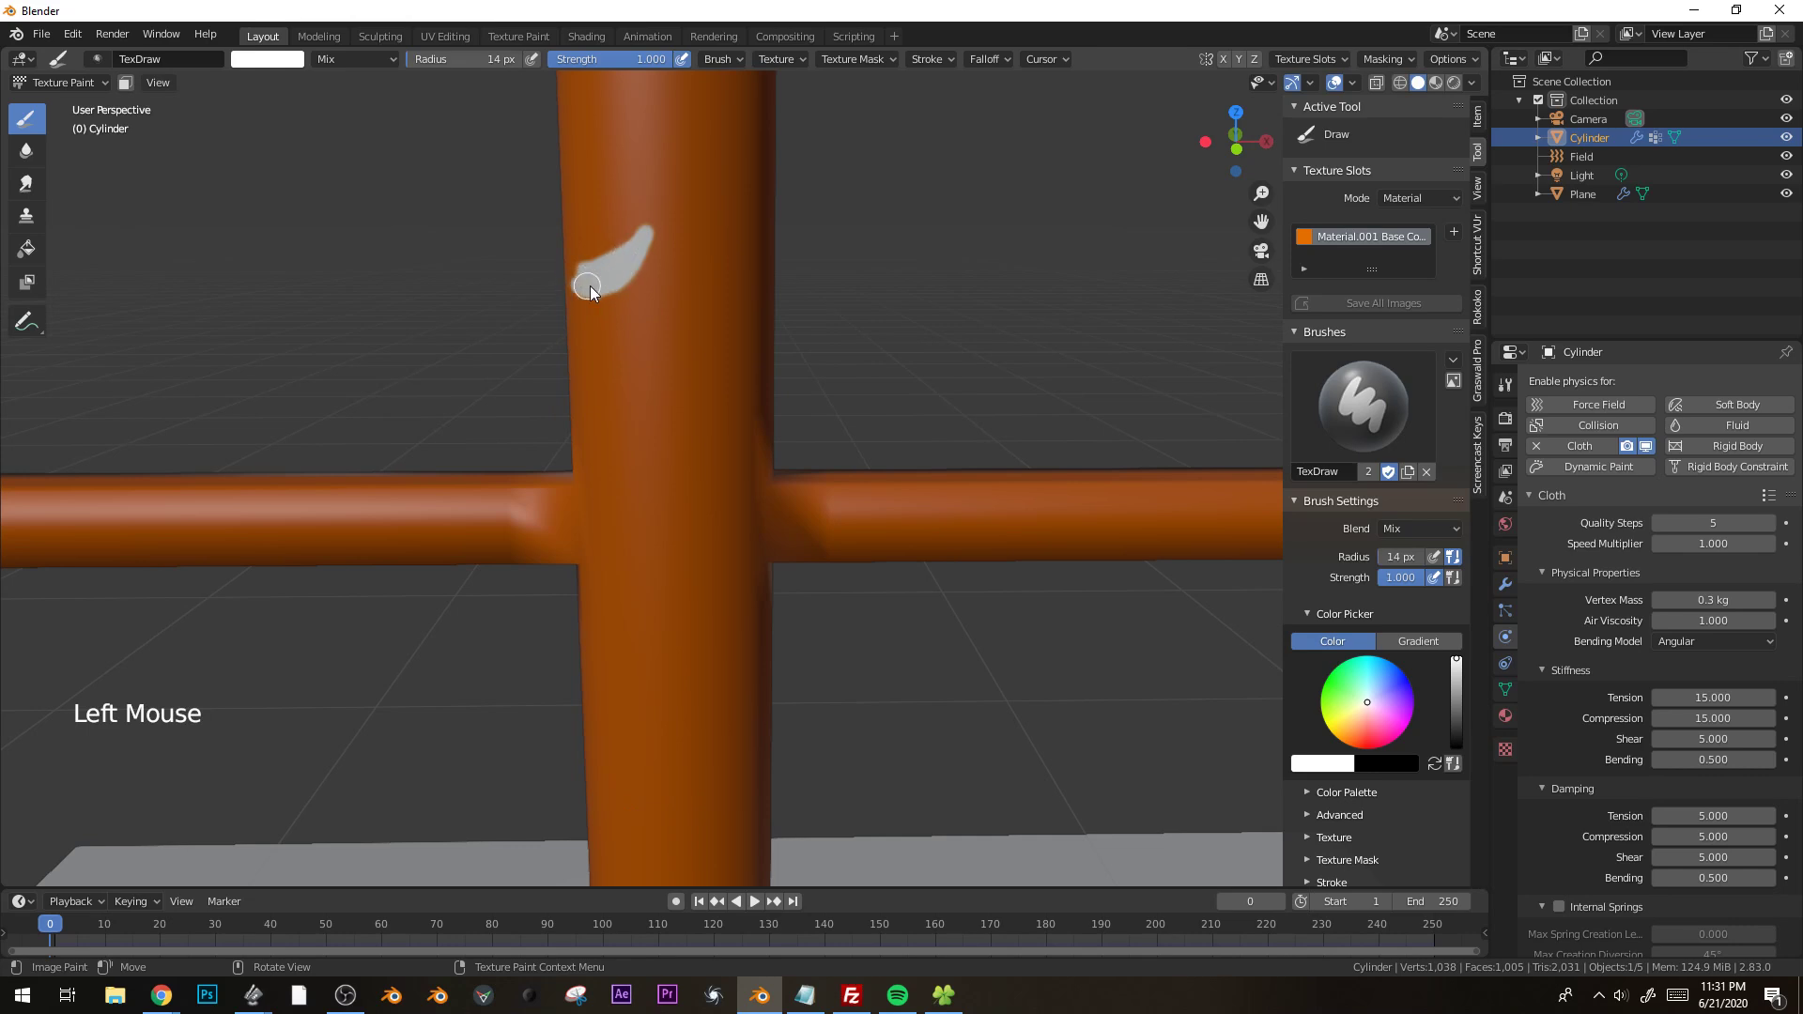
{"action": "left_click", "coordinate": [588, 286]}
{"action": "left_click_drag", "start_coordinate": [602, 460], "coordinate": [684, 368]}
{"action": "left_click_drag", "start_coordinate": [719, 436], "coordinate": [623, 442]}
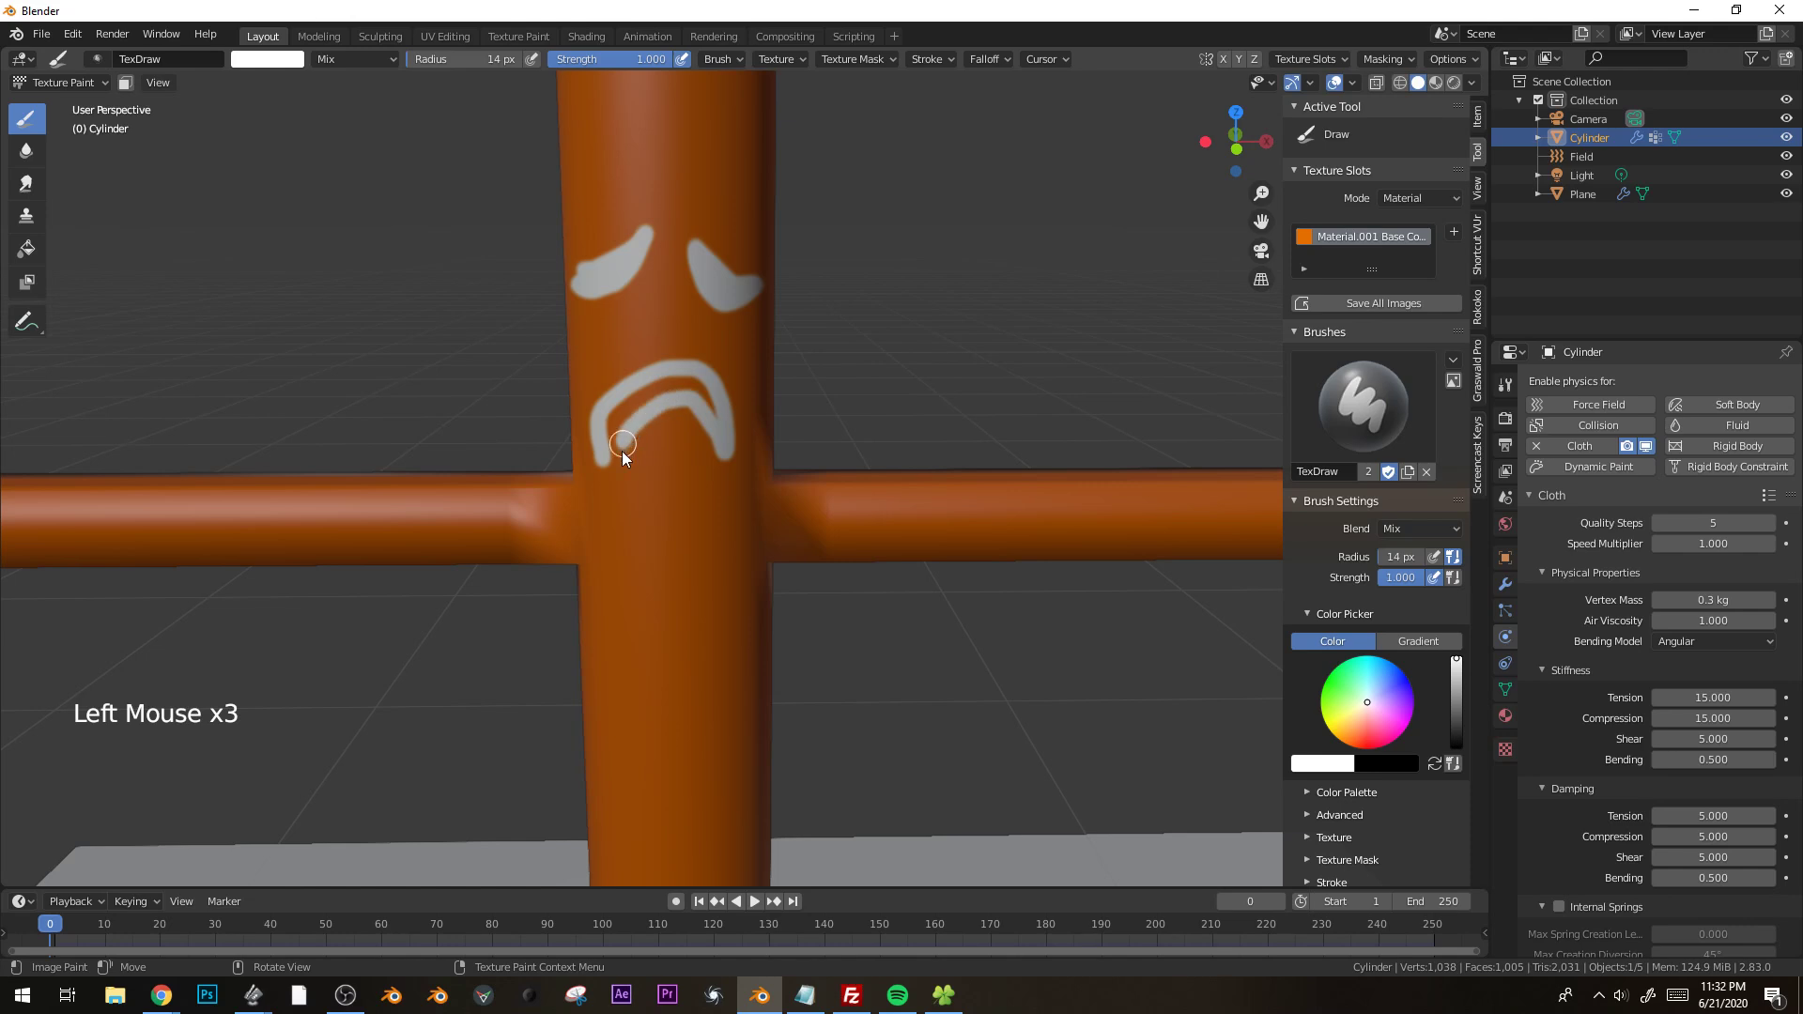
{"action": "left_click_drag", "start_coordinate": [711, 402], "coordinate": [629, 413]}
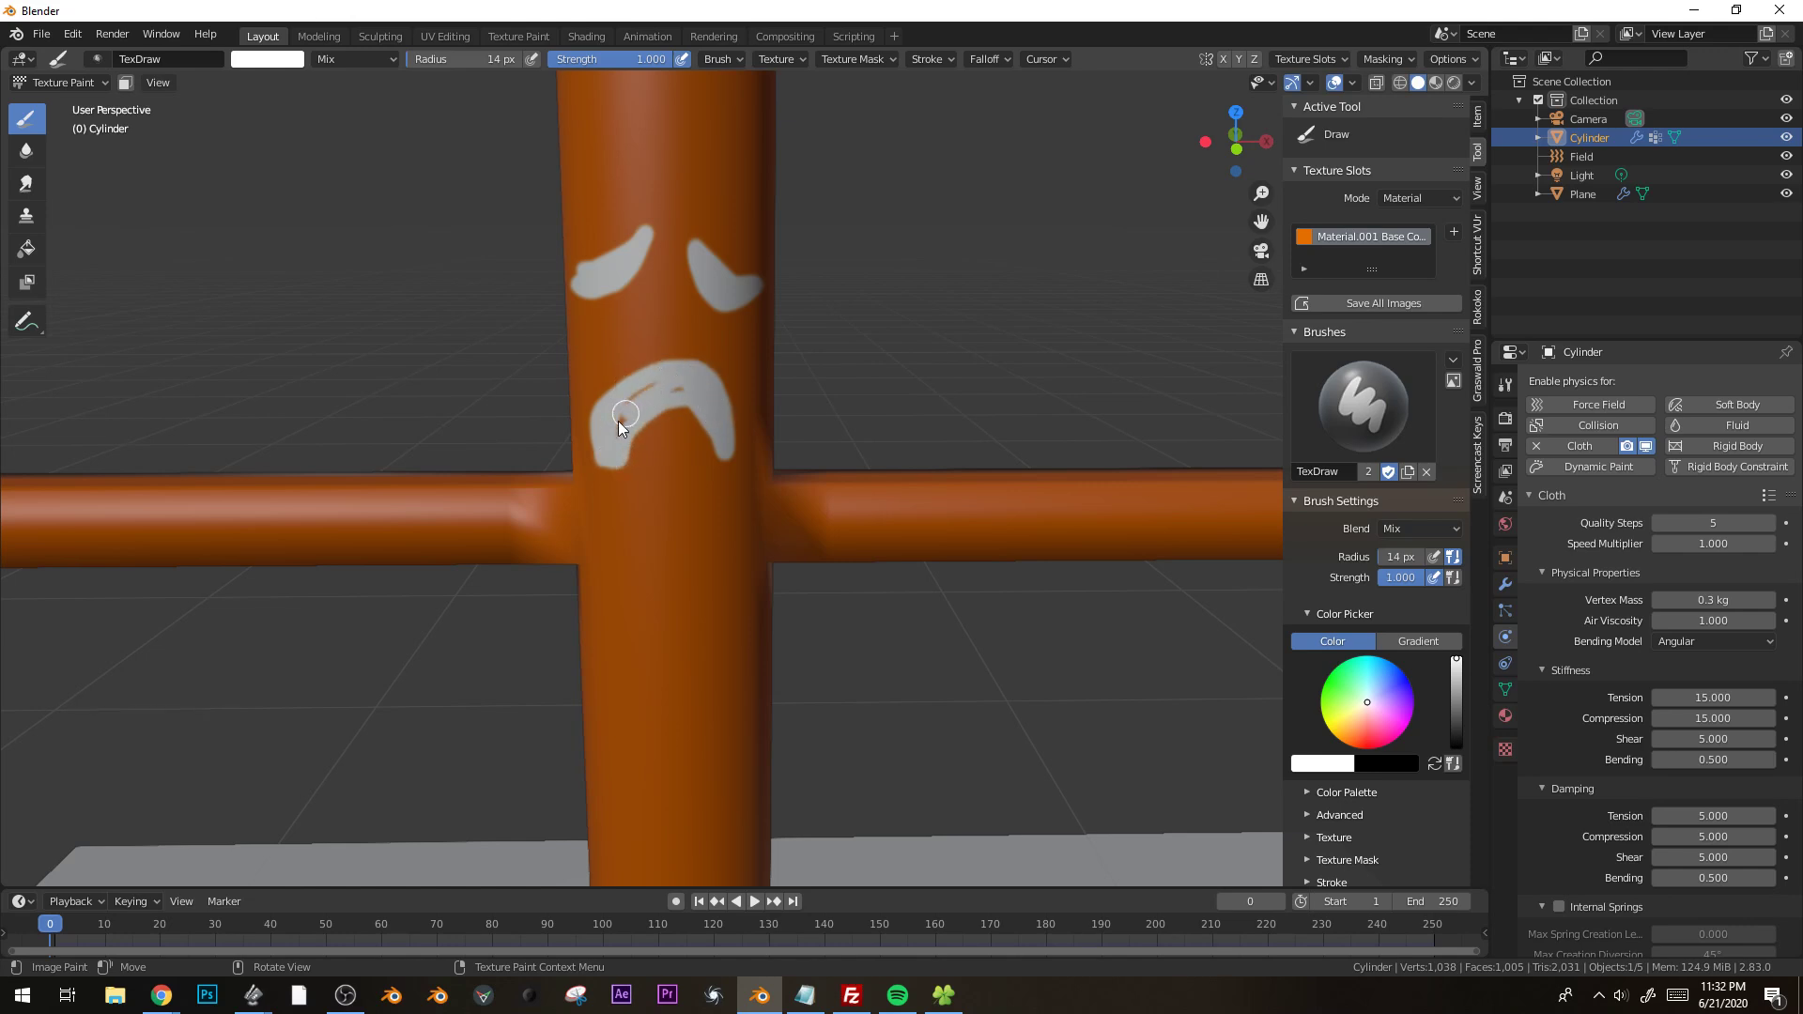
Set the paint brush to Linear falloff, a 9 px radius and black.
{"action": "left_click", "coordinate": [995, 60]}
{"action": "left_click", "coordinate": [951, 97]}
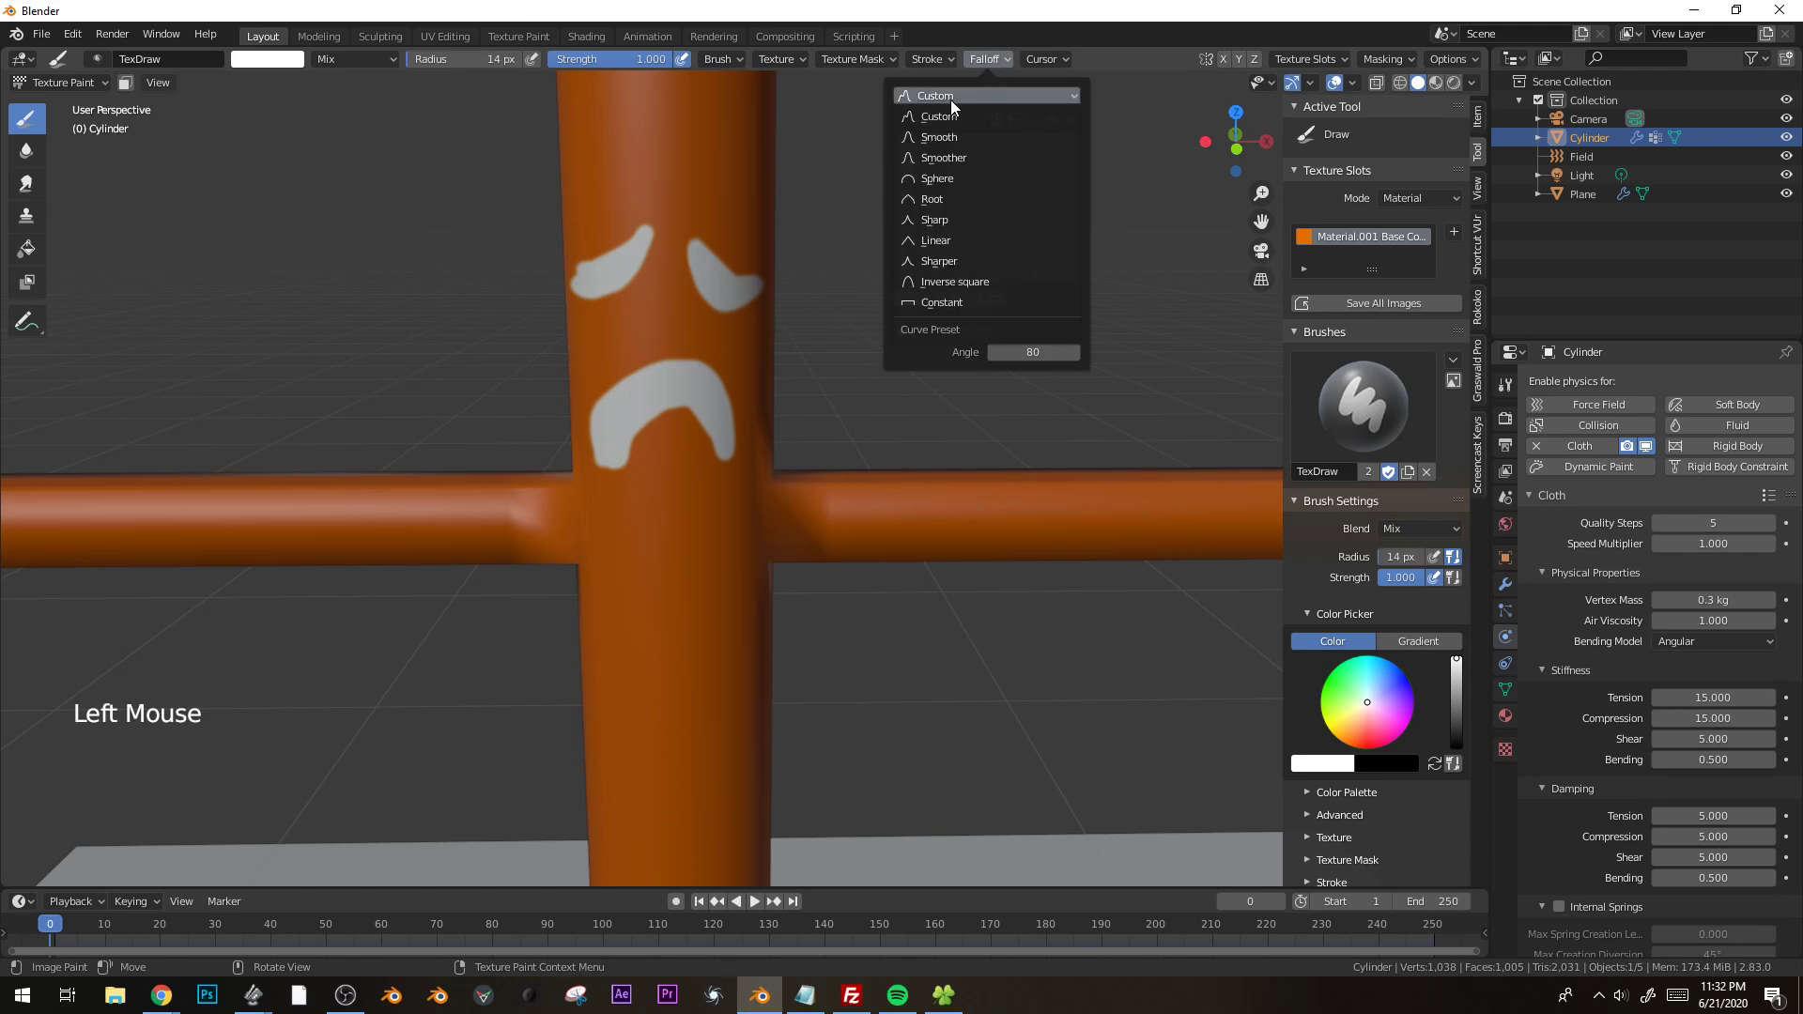
{"action": "left_click", "coordinate": [956, 241]}
{"action": "scroll", "coordinate": [639, 267], "scroll_direction": "up", "scroll_amount": 1}
{"action": "middle_click_drag", "start_coordinate": [639, 267], "coordinate": [702, 381], "text": "shift"}
{"action": "left_click_drag", "start_coordinate": [479, 60], "coordinate": [464, 60], "text": "shift"}
{"action": "left_click_drag", "start_coordinate": [1457, 706], "coordinate": [1457, 751]}
Outline both white eyes in black and paint slanted eyebrows, small forehead wrinkles and a nose line.
{"action": "middle_click_drag", "start_coordinate": [599, 306], "coordinate": [639, 304]}
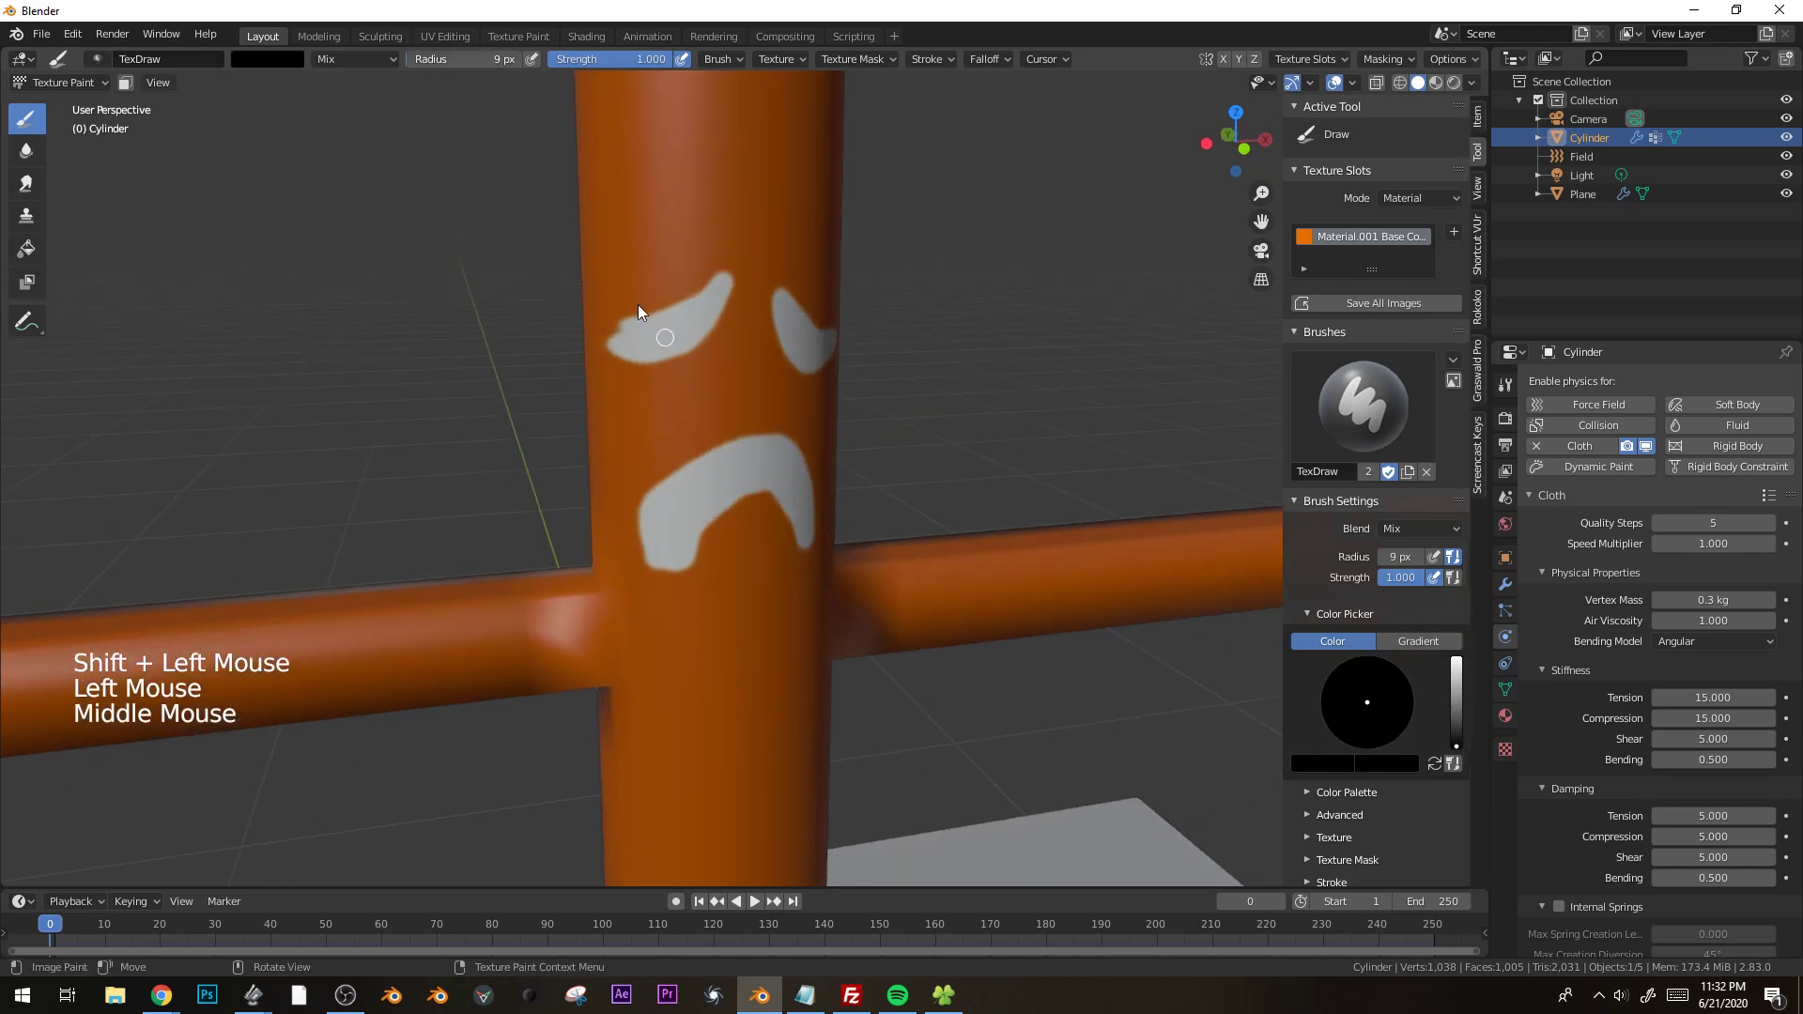
{"action": "mouse_move", "coordinate": [602, 340]}
{"action": "left_mouse_down"}
{"action": "mouse_move", "coordinate": [679, 312]}
{"action": "mouse_move", "coordinate": [618, 357]}
{"action": "left_mouse_up"}
{"action": "middle_click_drag", "start_coordinate": [819, 342], "coordinate": [680, 285]}
{"action": "left_click_drag", "start_coordinate": [680, 285], "coordinate": [688, 350]}
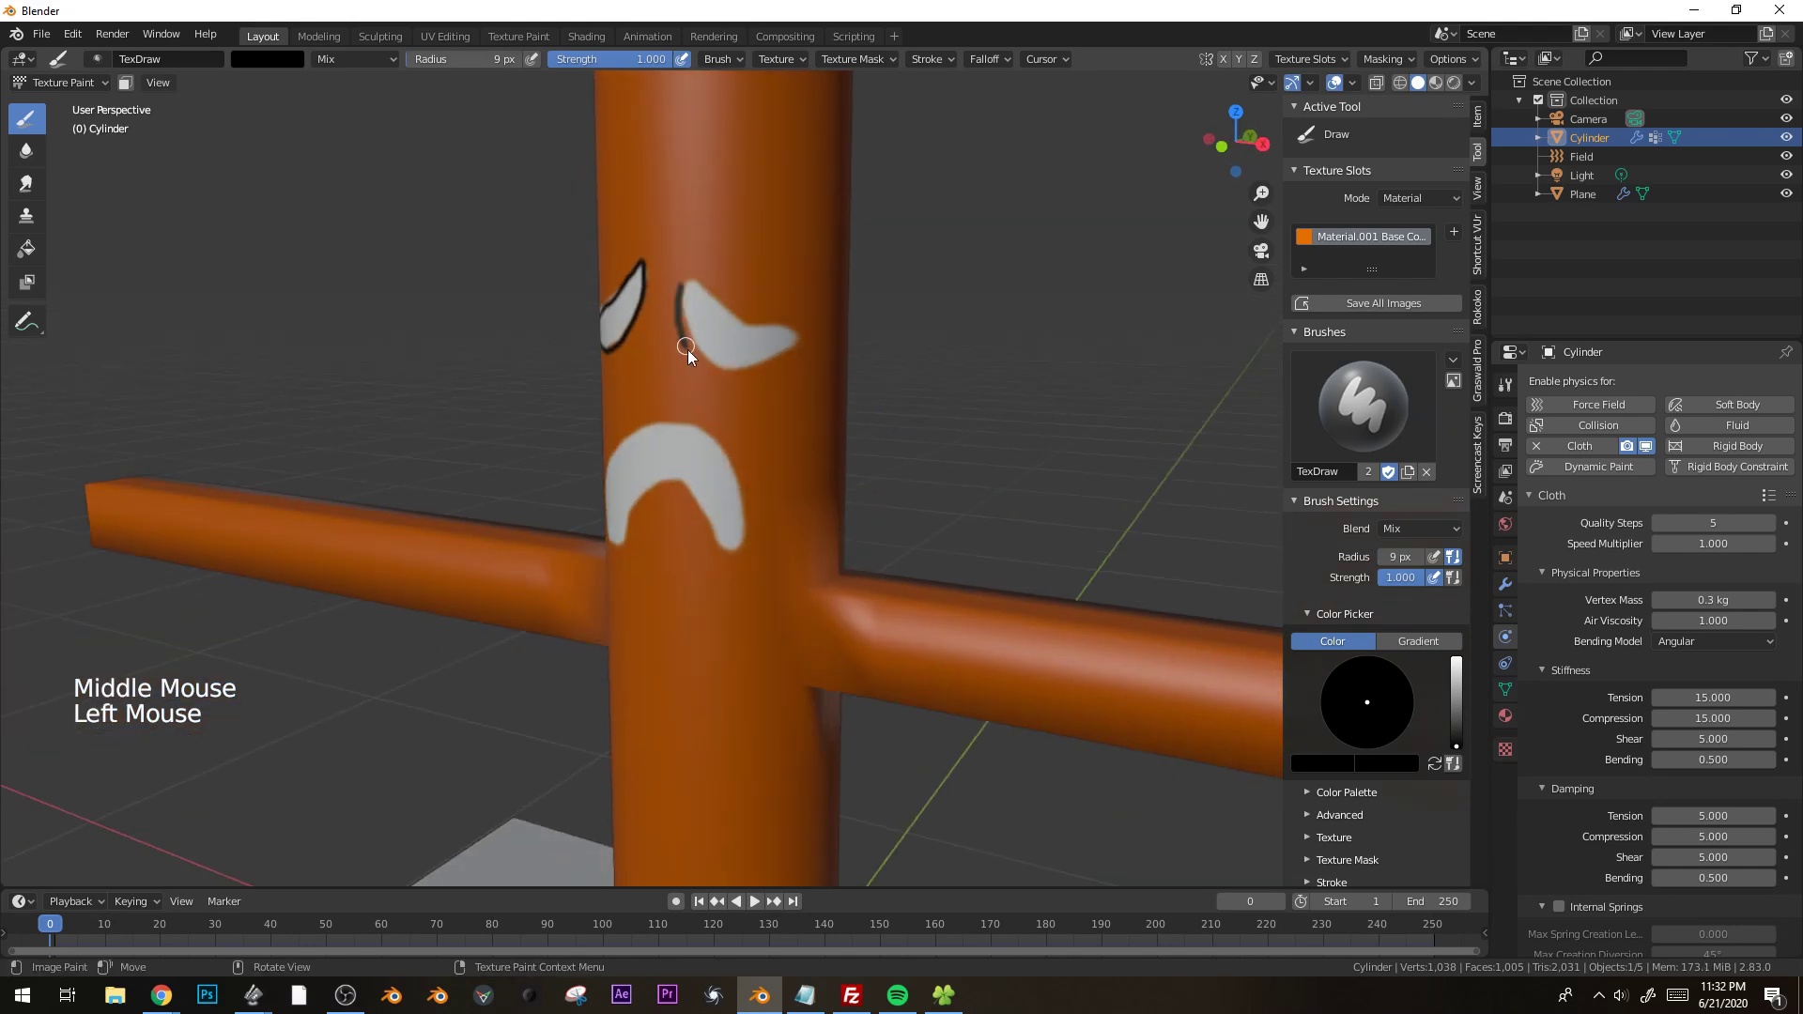
{"action": "mouse_move", "coordinate": [711, 231]}
{"action": "left_mouse_down"}
{"action": "mouse_move", "coordinate": [749, 285]}
{"action": "mouse_move", "coordinate": [813, 317]}
{"action": "left_mouse_up"}
{"action": "middle_click_drag", "start_coordinate": [638, 315], "coordinate": [775, 323]}
{"action": "mouse_move", "coordinate": [718, 209]}
{"action": "left_mouse_down"}
{"action": "mouse_move", "coordinate": [588, 300]}
{"action": "mouse_move", "coordinate": [785, 223]}
{"action": "left_mouse_up"}
{"action": "middle_click_drag", "start_coordinate": [776, 281], "coordinate": [714, 340]}
{"action": "left_click_drag", "start_coordinate": [712, 337], "coordinate": [724, 355]}
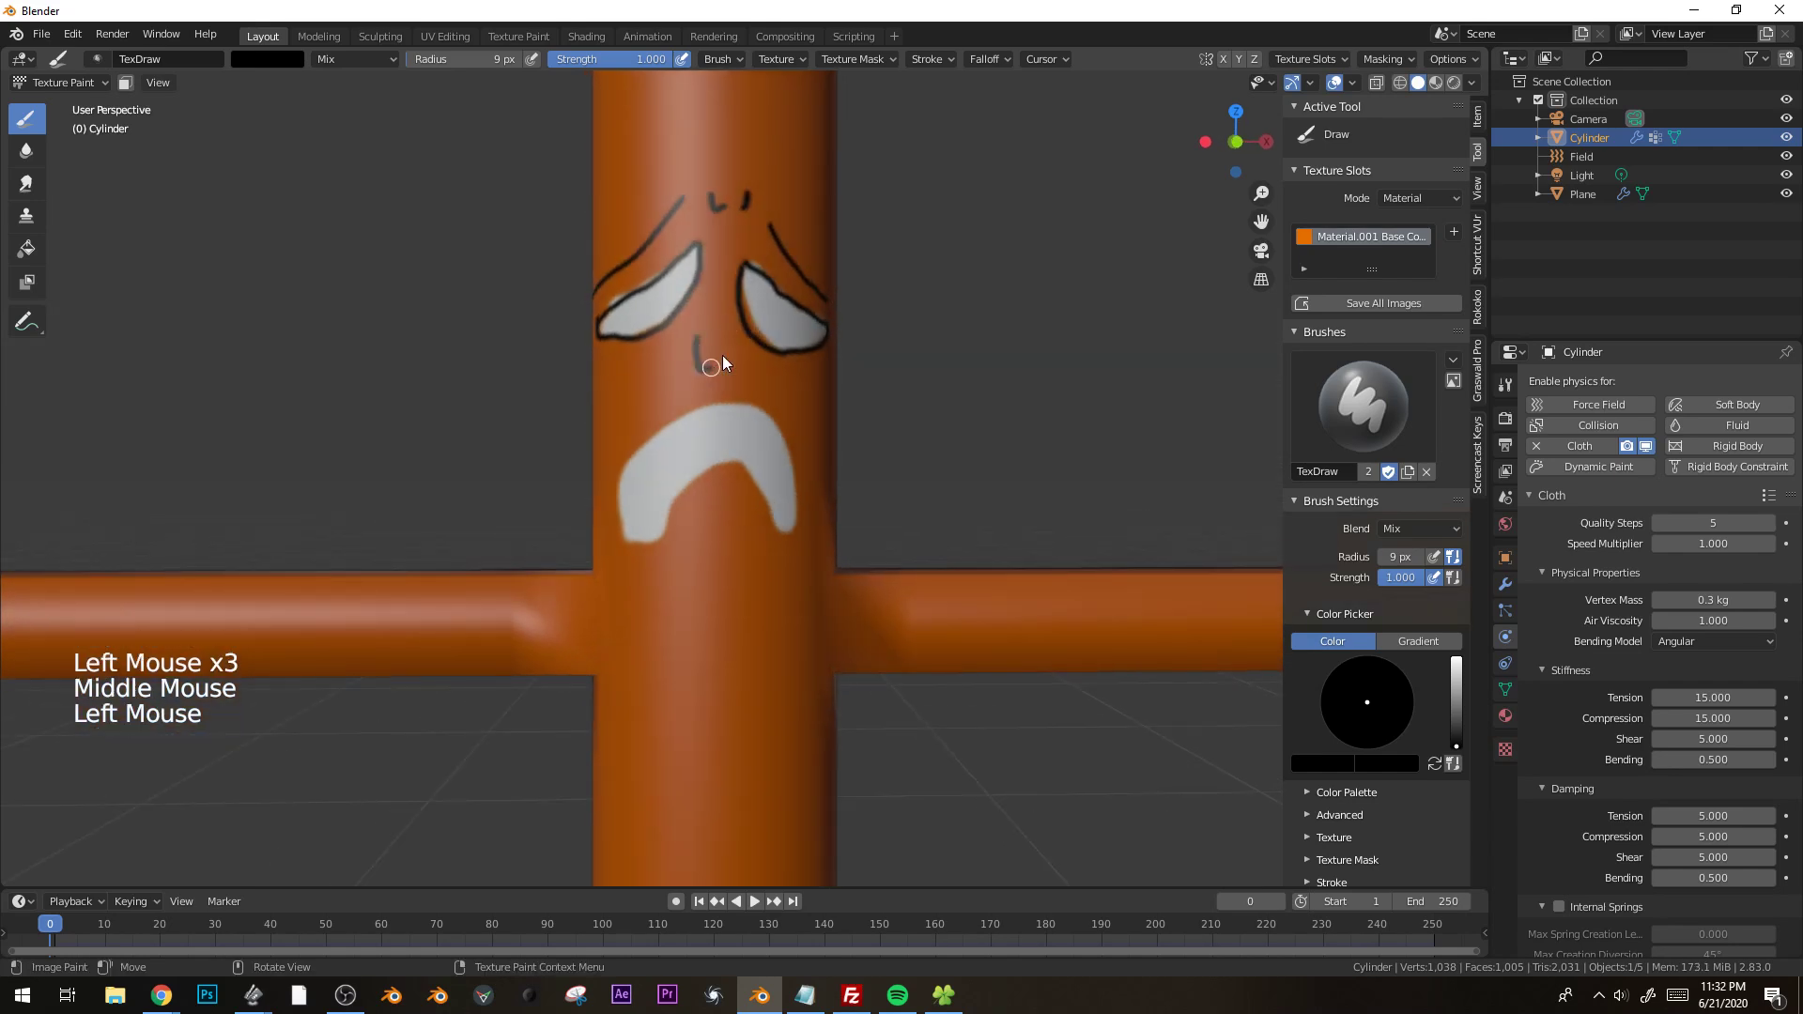
Outline the mouth in black and add cheek and chin lines, tooth divisions and a pupil in each eye.
{"action": "left_click_drag", "start_coordinate": [606, 450], "coordinate": [623, 411]}
{"action": "mouse_move", "coordinate": [707, 515]}
{"action": "left_mouse_down"}
{"action": "mouse_move", "coordinate": [722, 496]}
{"action": "mouse_move", "coordinate": [751, 520]}
{"action": "mouse_move", "coordinate": [737, 545]}
{"action": "mouse_move", "coordinate": [671, 425]}
{"action": "left_mouse_up"}
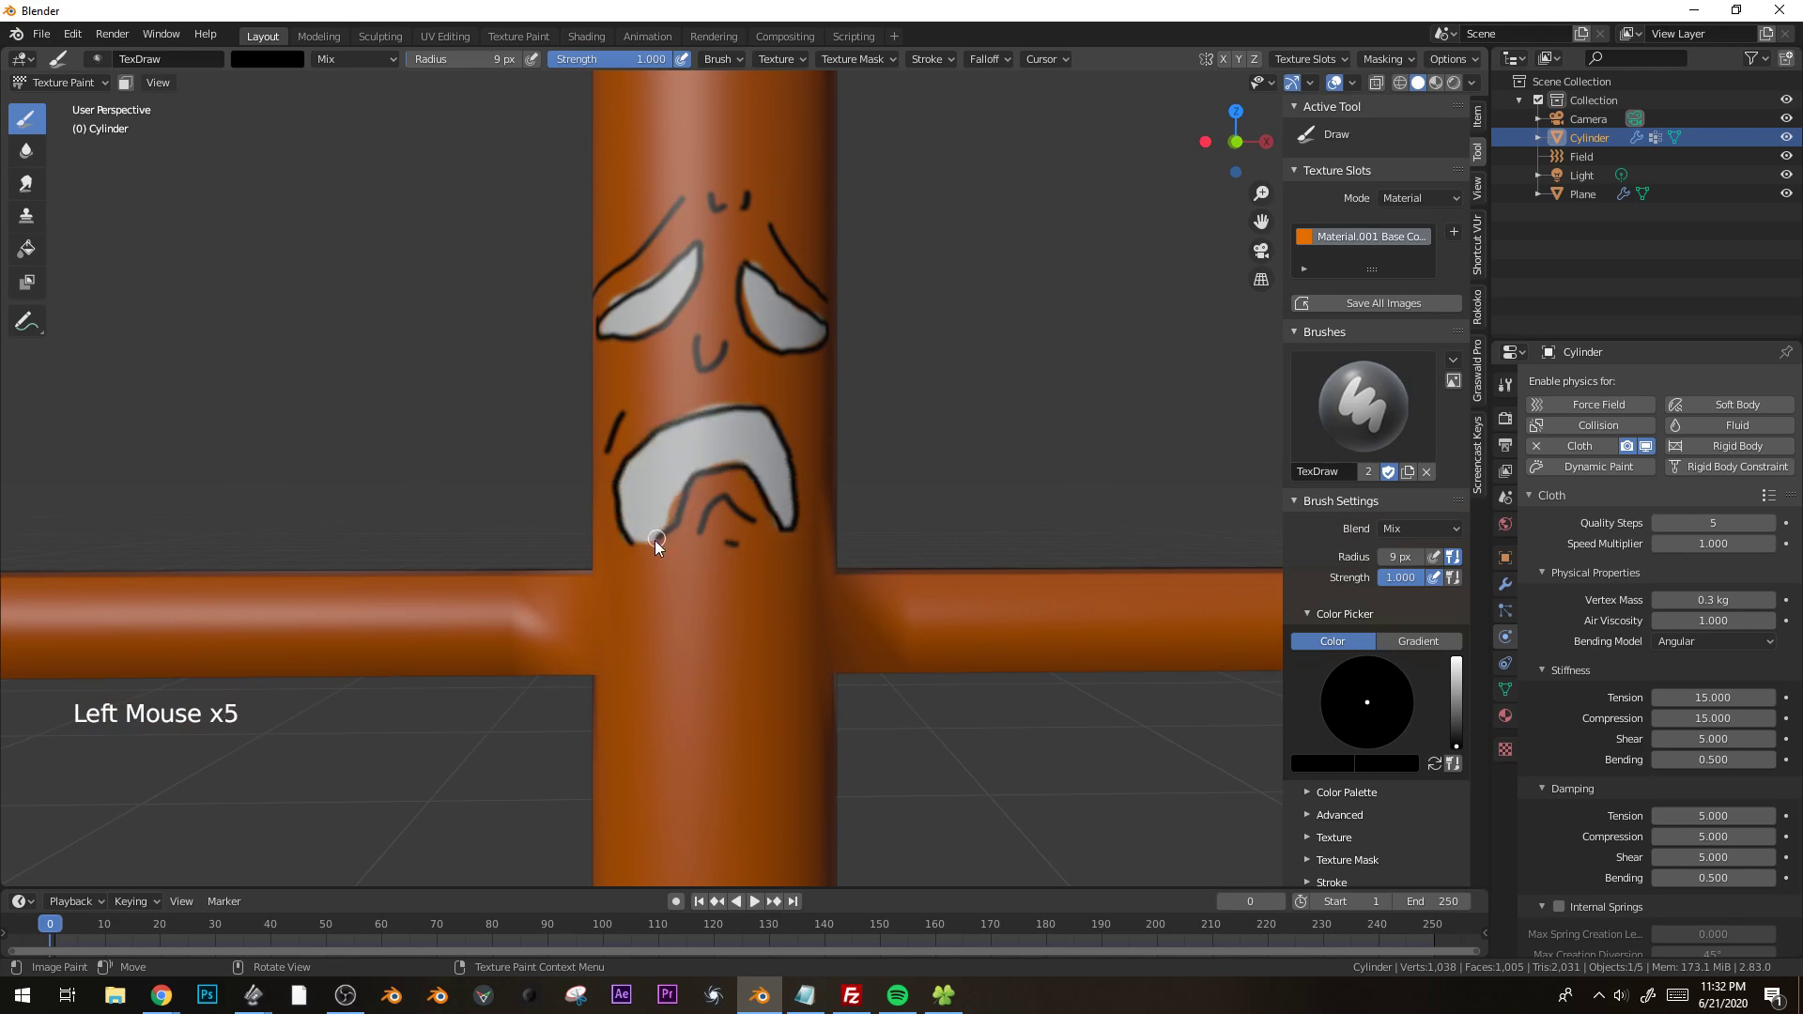
{"action": "left_click_drag", "start_coordinate": [622, 477], "coordinate": [652, 510]}
{"action": "left_click_drag", "start_coordinate": [669, 437], "coordinate": [686, 484]}
{"action": "mouse_move", "coordinate": [724, 413]}
{"action": "left_mouse_down"}
{"action": "mouse_move", "coordinate": [725, 460]}
{"action": "mouse_move", "coordinate": [780, 470]}
{"action": "left_mouse_up"}
{"action": "left_click", "coordinate": [640, 320]}
{"action": "left_click", "coordinate": [768, 338]}
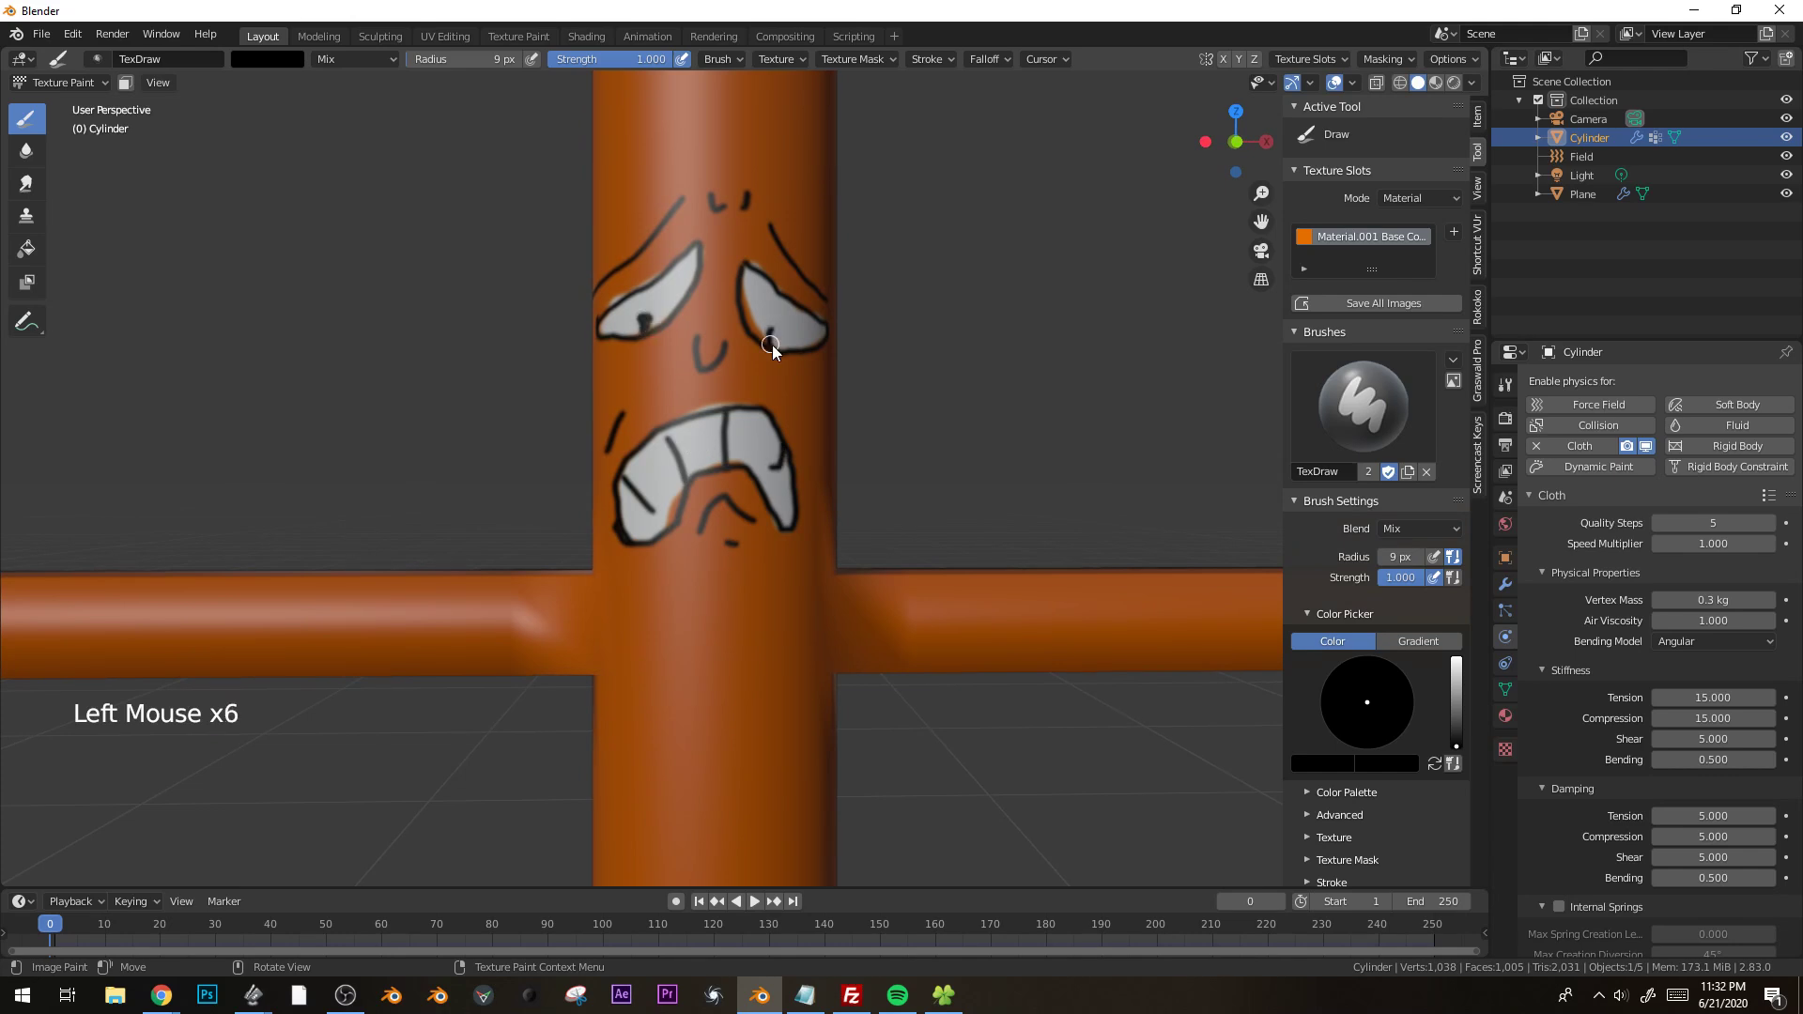
Return the painted cylinder to Object Mode.
{"action": "scroll", "coordinate": [1004, 437], "scroll_direction": "down", "scroll_amount": 4}
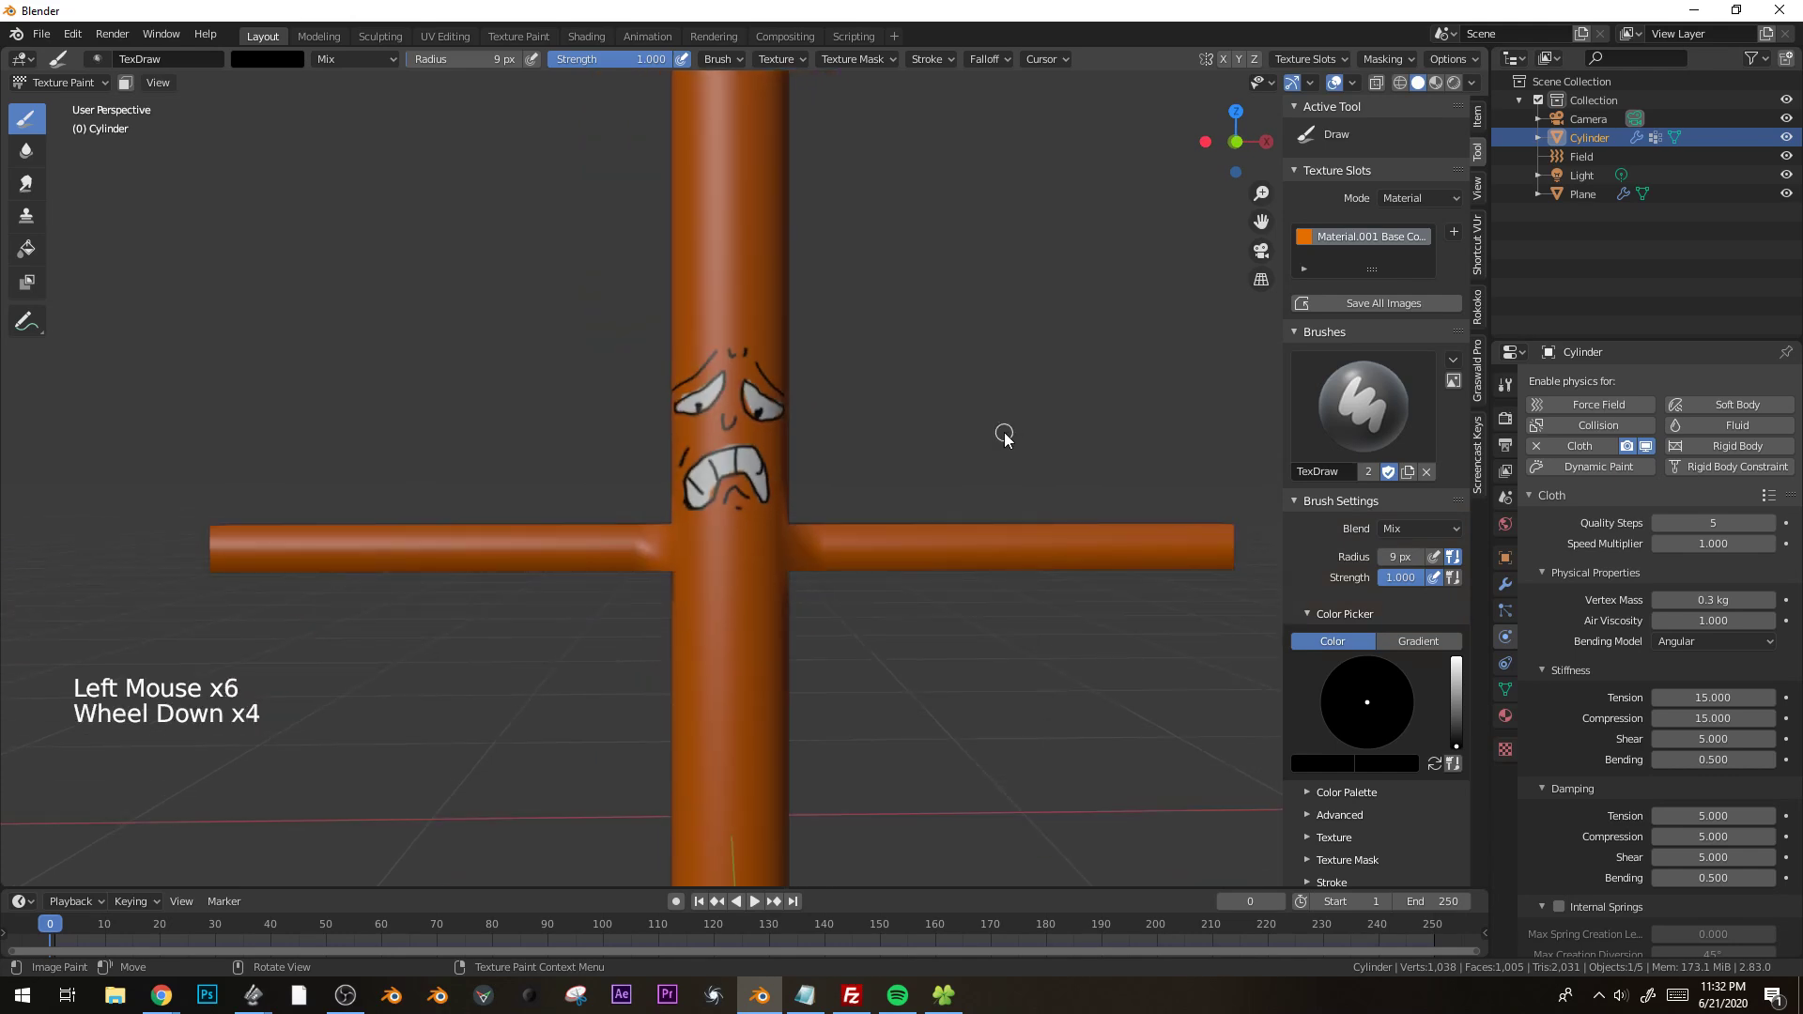
{"action": "scroll", "coordinate": [939, 475], "scroll_direction": "down", "scroll_amount": 2}
{"action": "middle_click_drag", "start_coordinate": [919, 487], "coordinate": [966, 367], "text": "shift"}
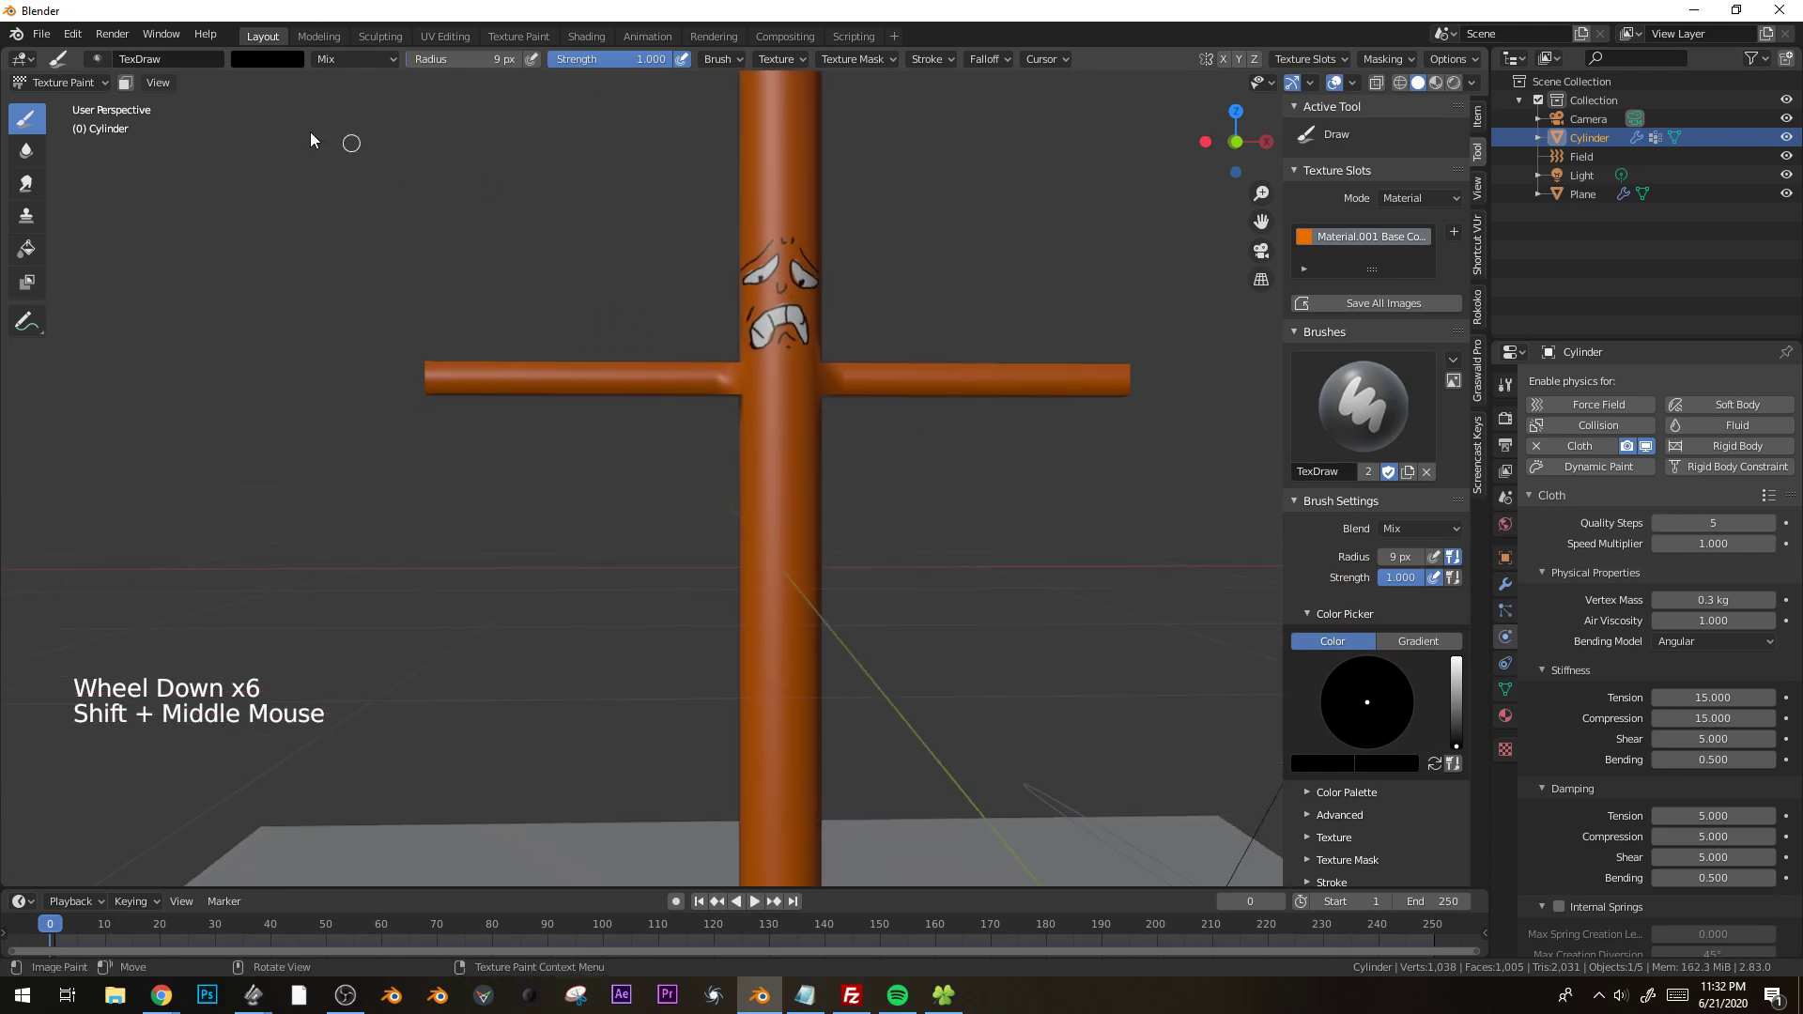
{"action": "left_click", "coordinate": [61, 82]}
{"action": "left_click", "coordinate": [47, 101]}
Switch the viewport shading to Rendered with the whole tube man in view.
{"action": "scroll", "coordinate": [922, 430], "scroll_direction": "down", "scroll_amount": 2}
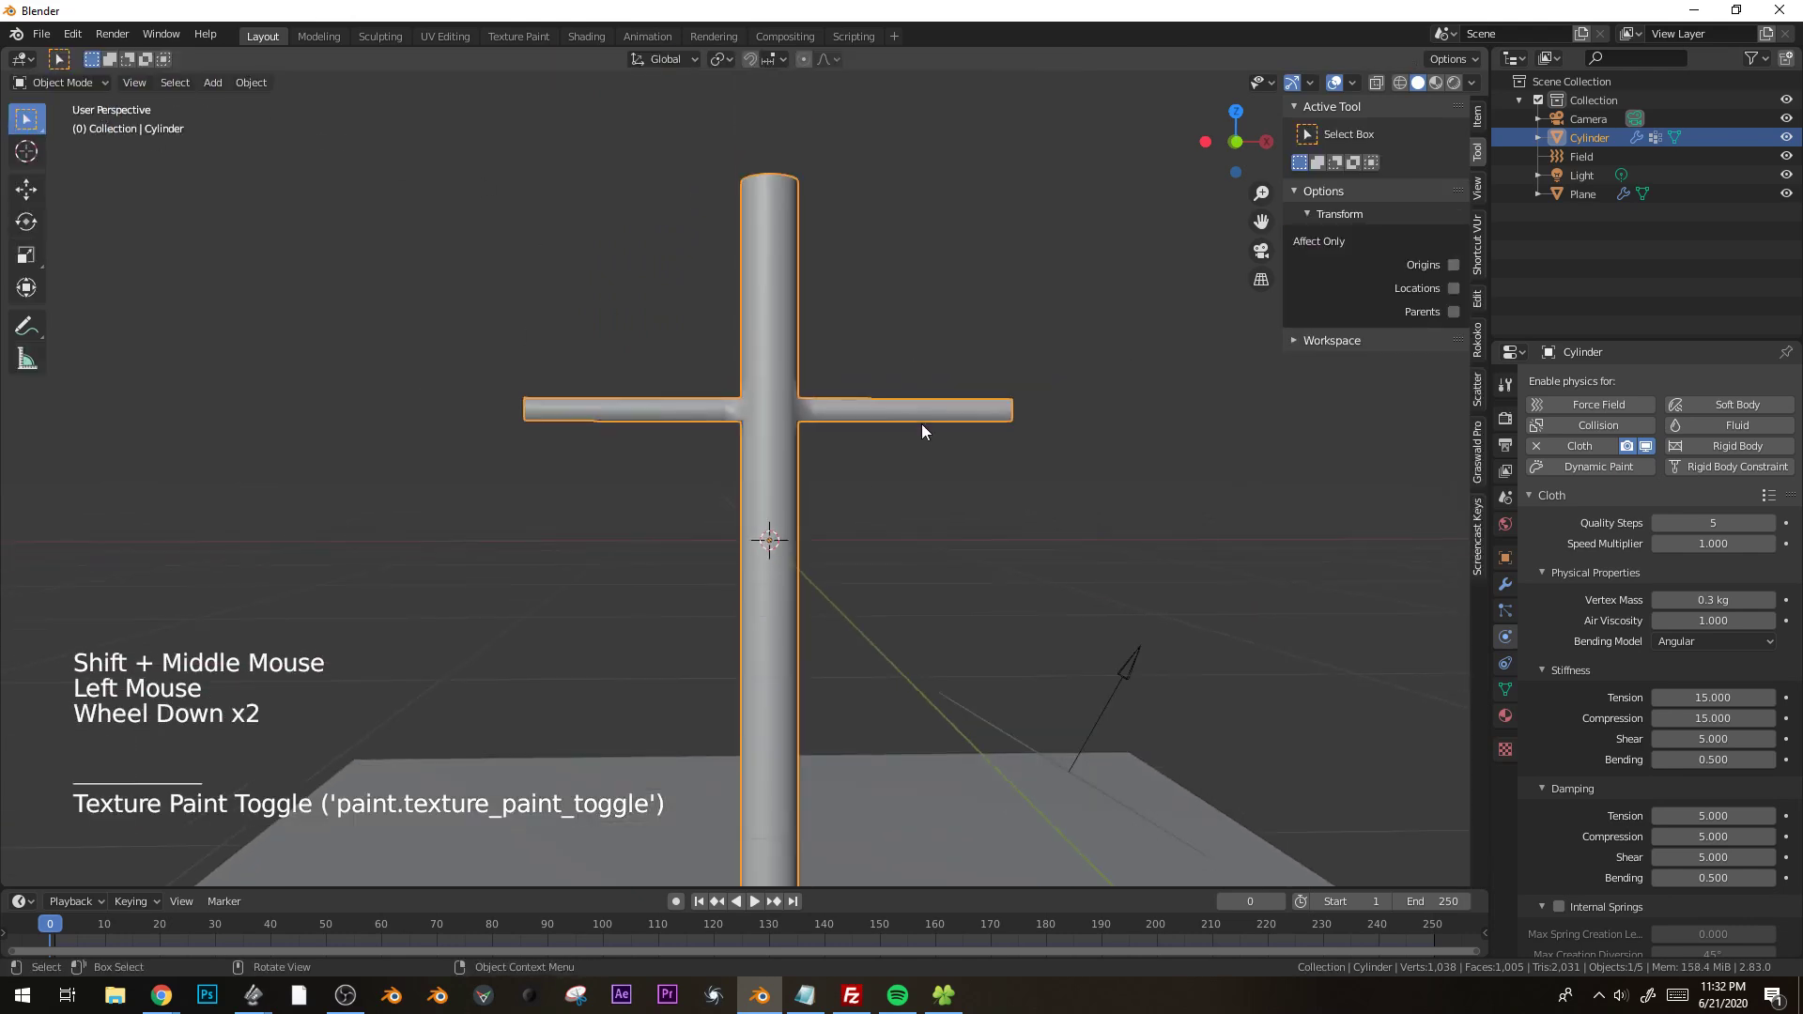
{"action": "scroll", "coordinate": [922, 426], "scroll_direction": "down", "scroll_amount": 1}
{"action": "middle_click", "coordinate": [972, 426]}
{"action": "key", "text": "z"}
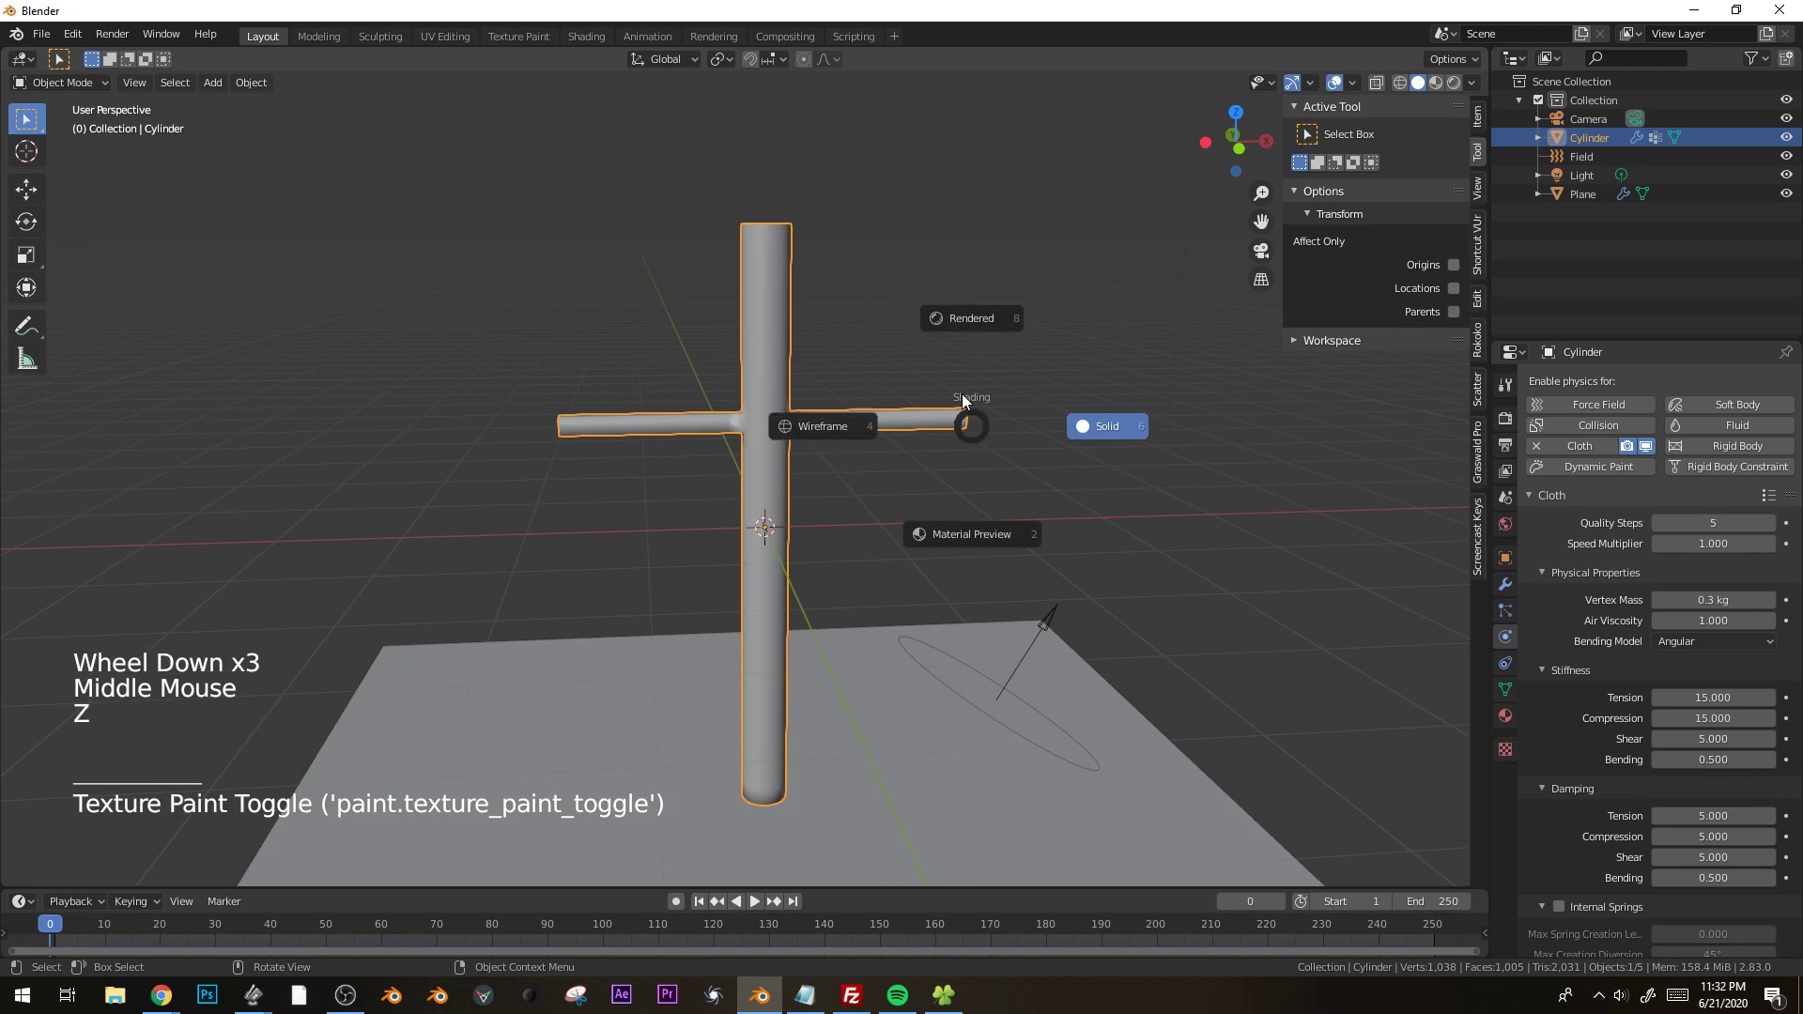
{"action": "left_click", "coordinate": [944, 336]}
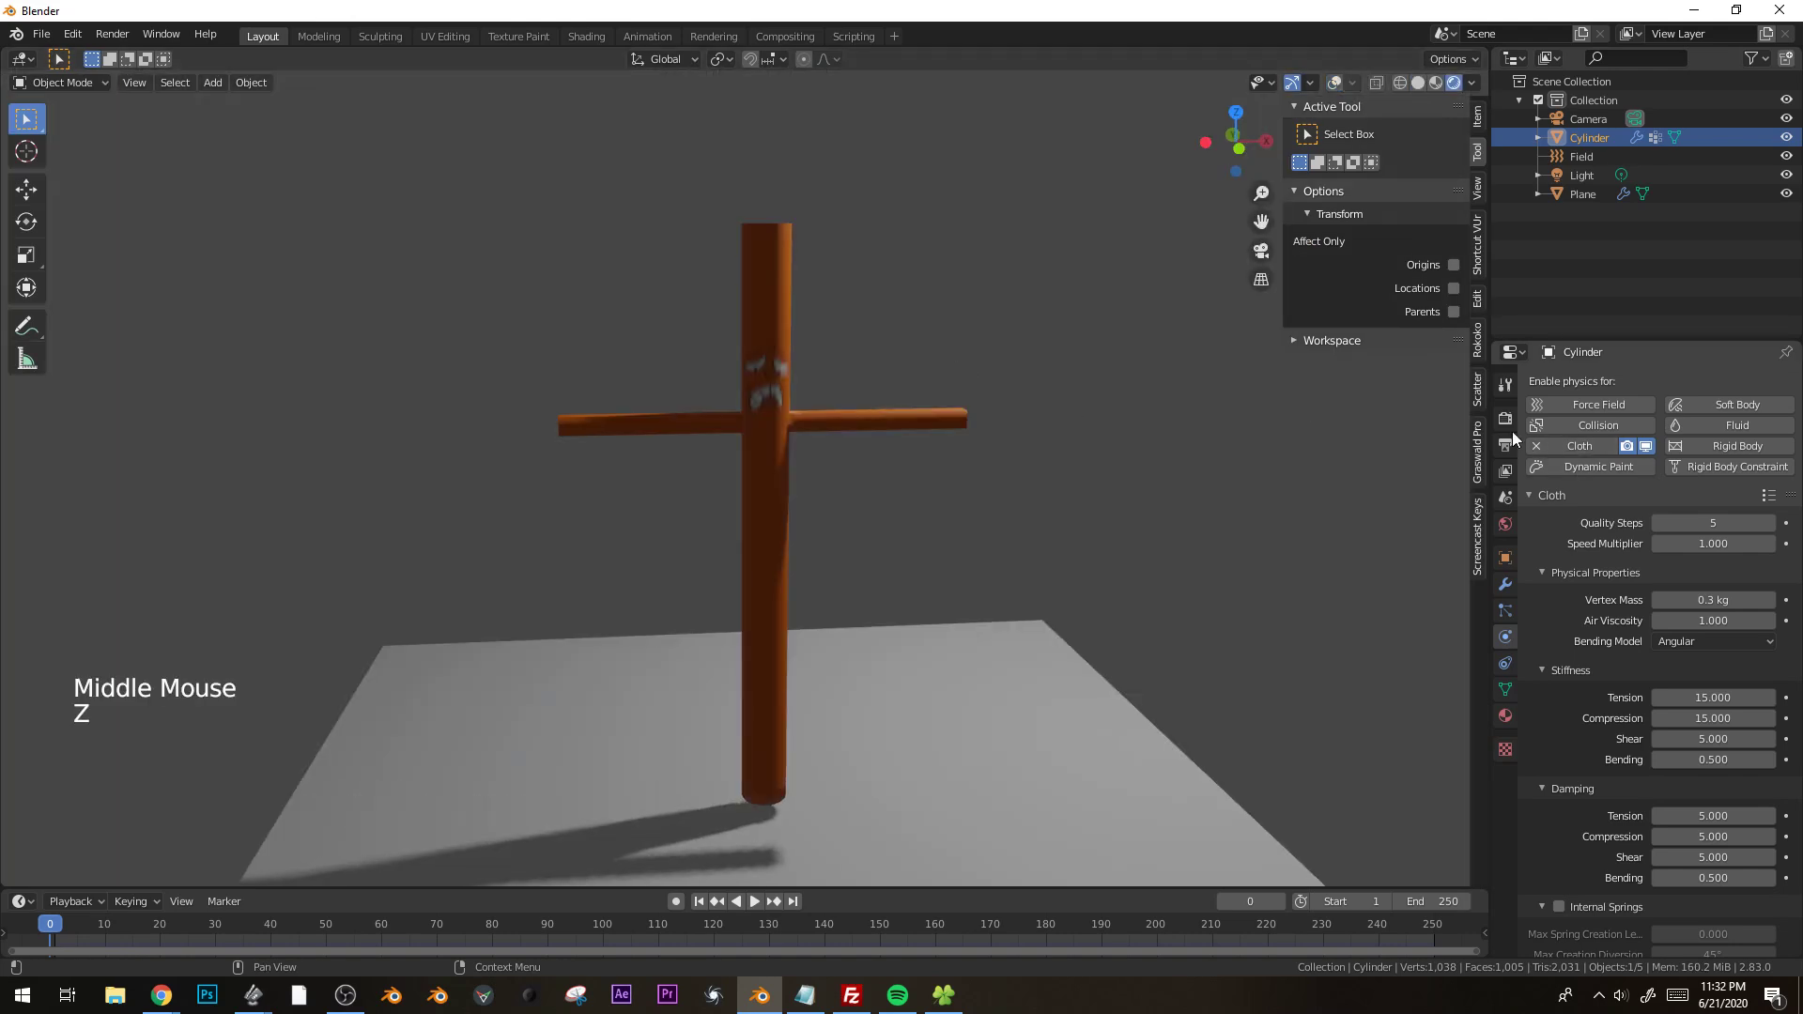
Set the render engine to Cycles and turn the viewport overlays back on.
{"action": "left_click", "coordinate": [1506, 420]}
{"action": "left_click", "coordinate": [1728, 382]}
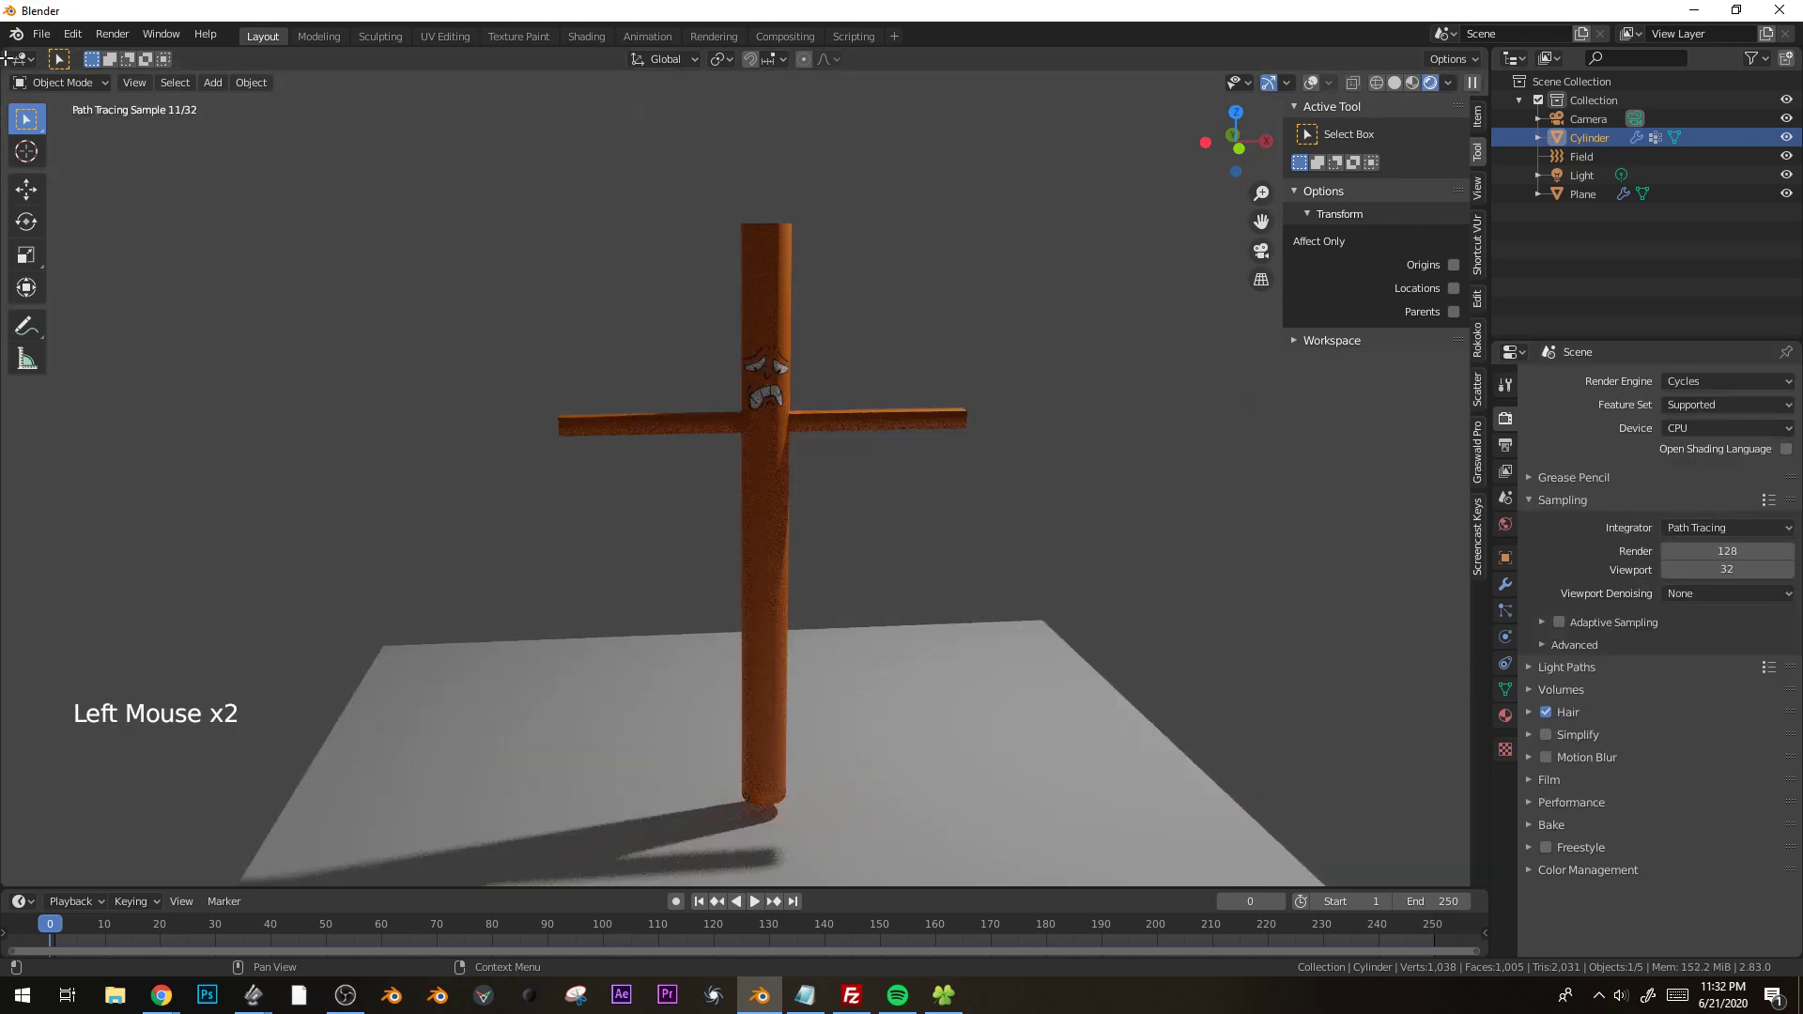
{"action": "scroll", "coordinate": [973, 423], "scroll_direction": "down", "scroll_amount": 2}
{"action": "key", "text": "shift+alt+z"}
Move the scene light closer to the tube man, lowering it by about 2.4 m.
{"action": "left_click", "coordinate": [958, 595]}
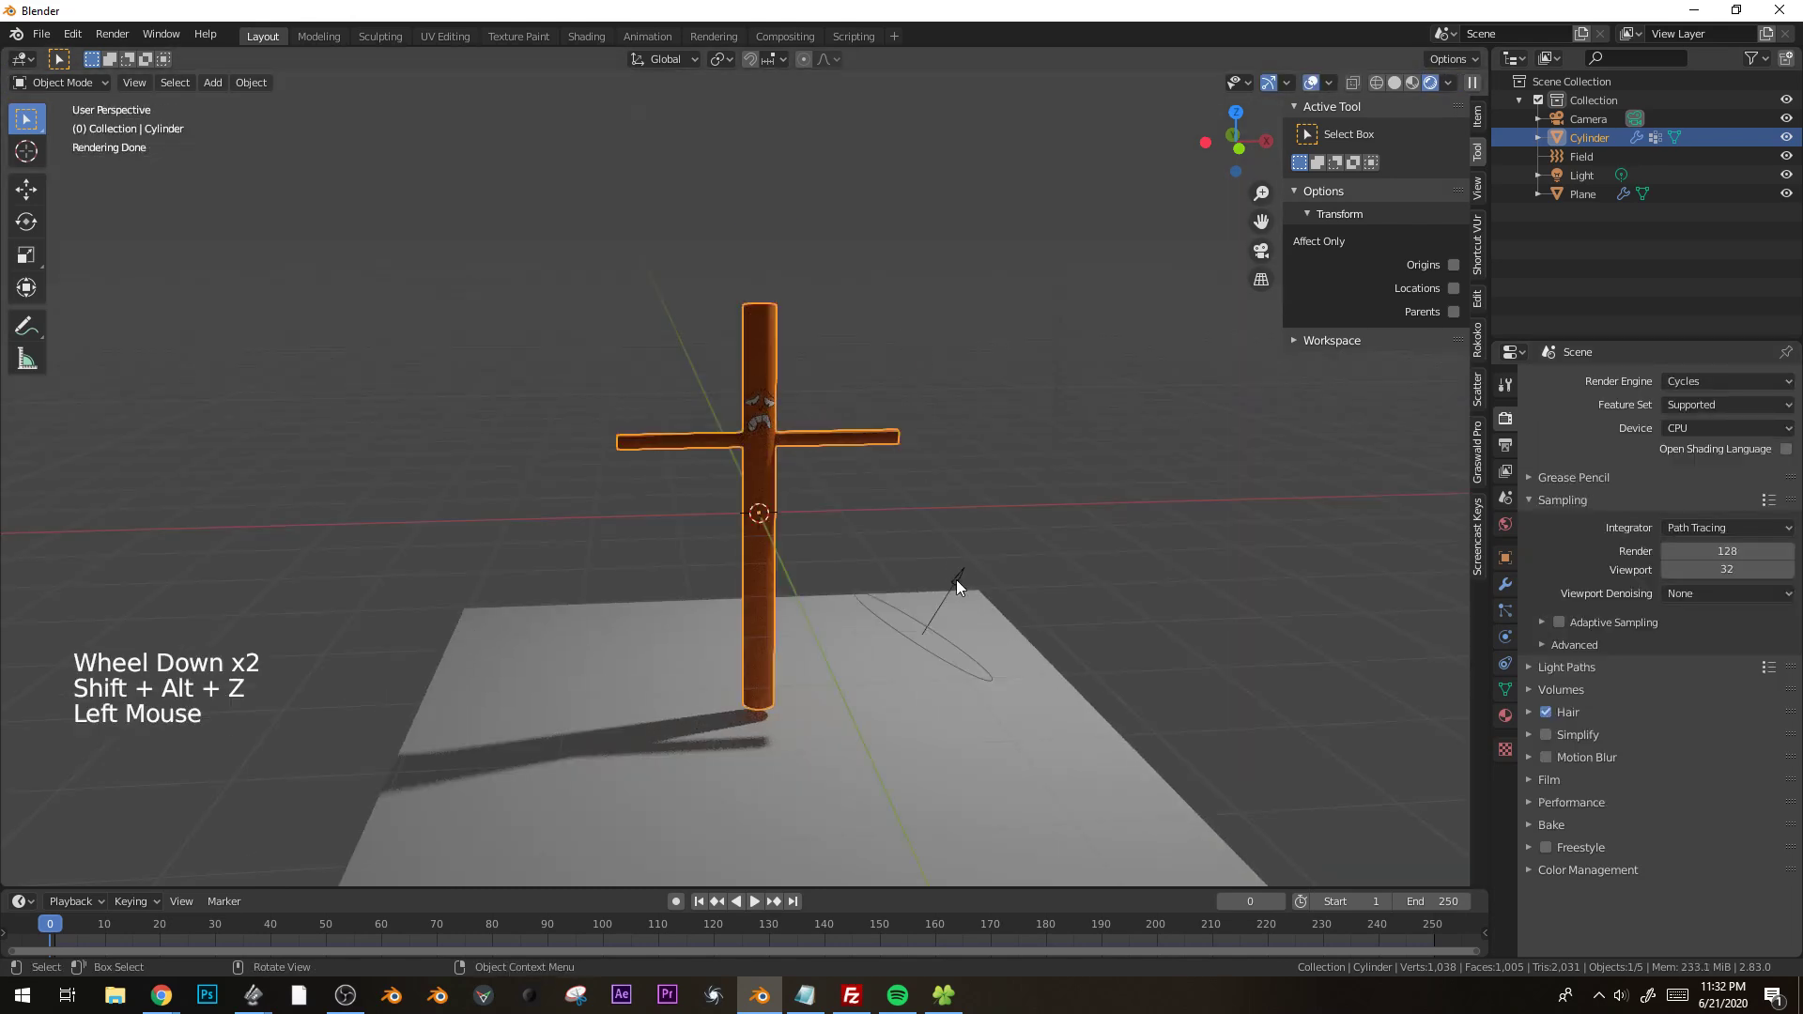
{"action": "scroll", "coordinate": [1064, 272], "scroll_direction": "down", "scroll_amount": 2}
{"action": "left_click", "coordinate": [982, 157]}
{"action": "key", "text": "g"}
{"action": "left_click", "coordinate": [966, 300]}
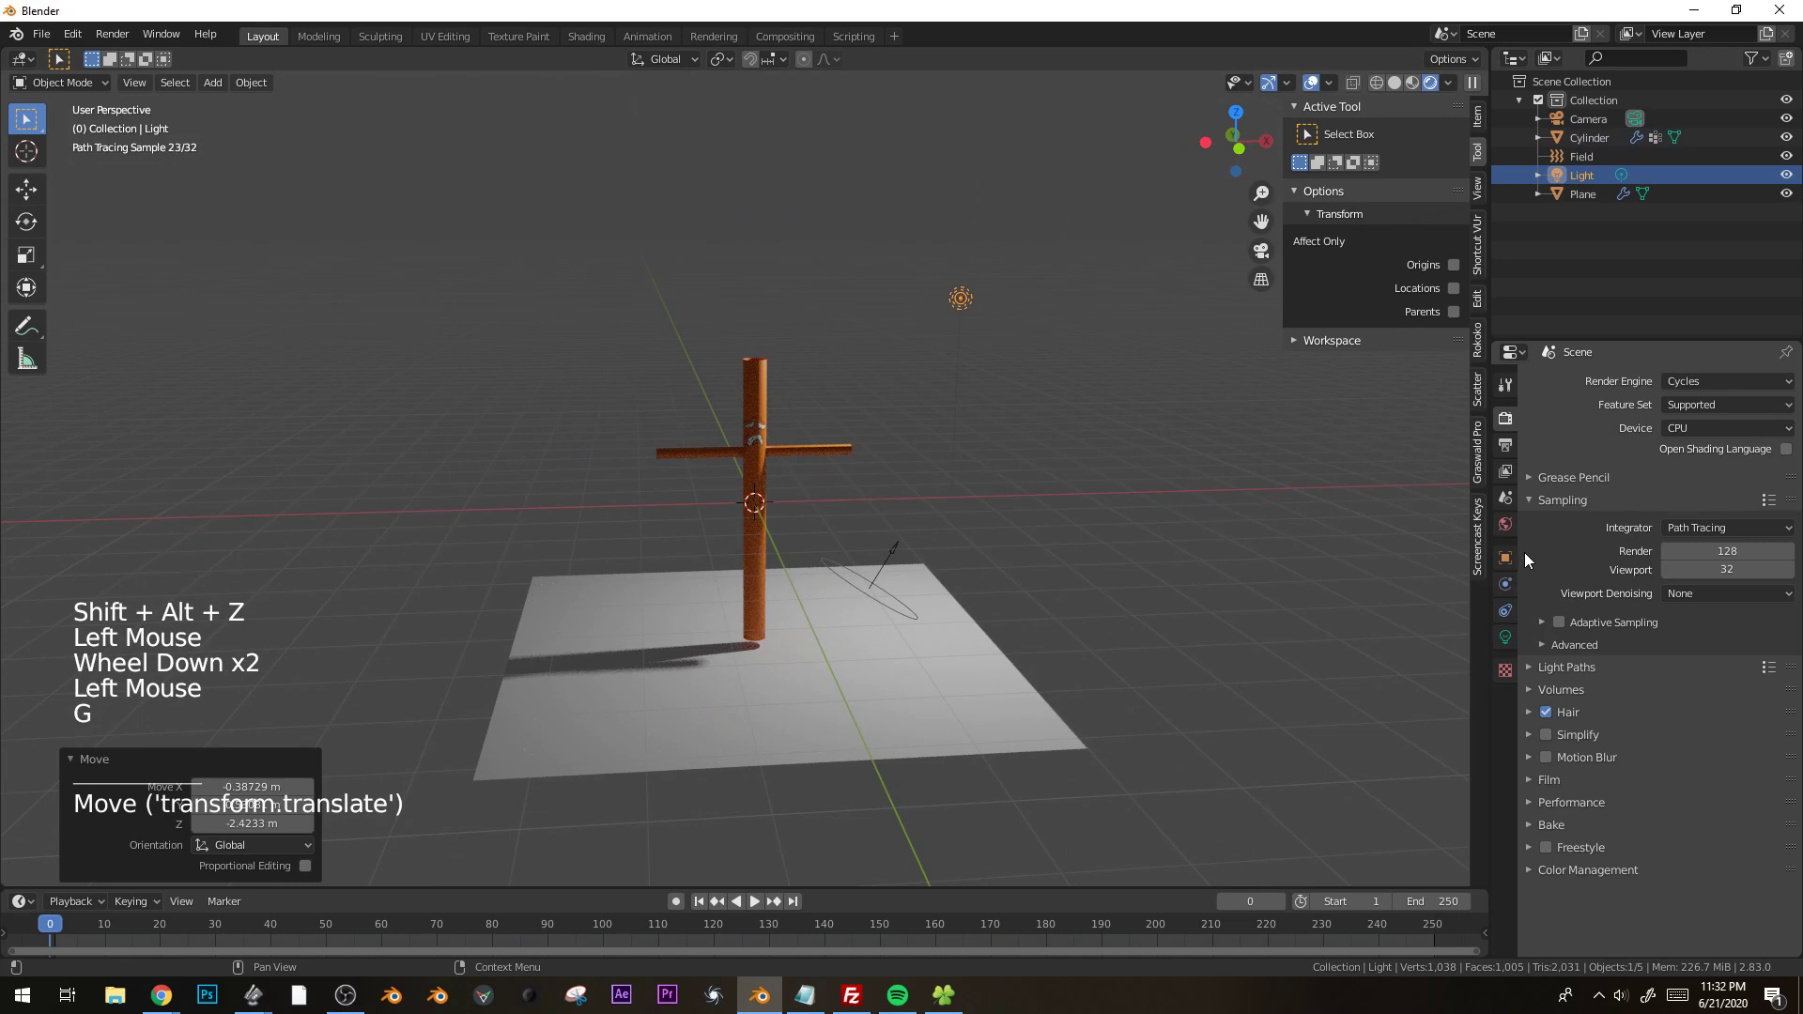
Change the light to a Sun with strength 5 and trackball-rotate it by about -17.2° and 9.17°.
{"action": "left_click", "coordinate": [1727, 429]}
{"action": "left_click", "coordinate": [1681, 445]}
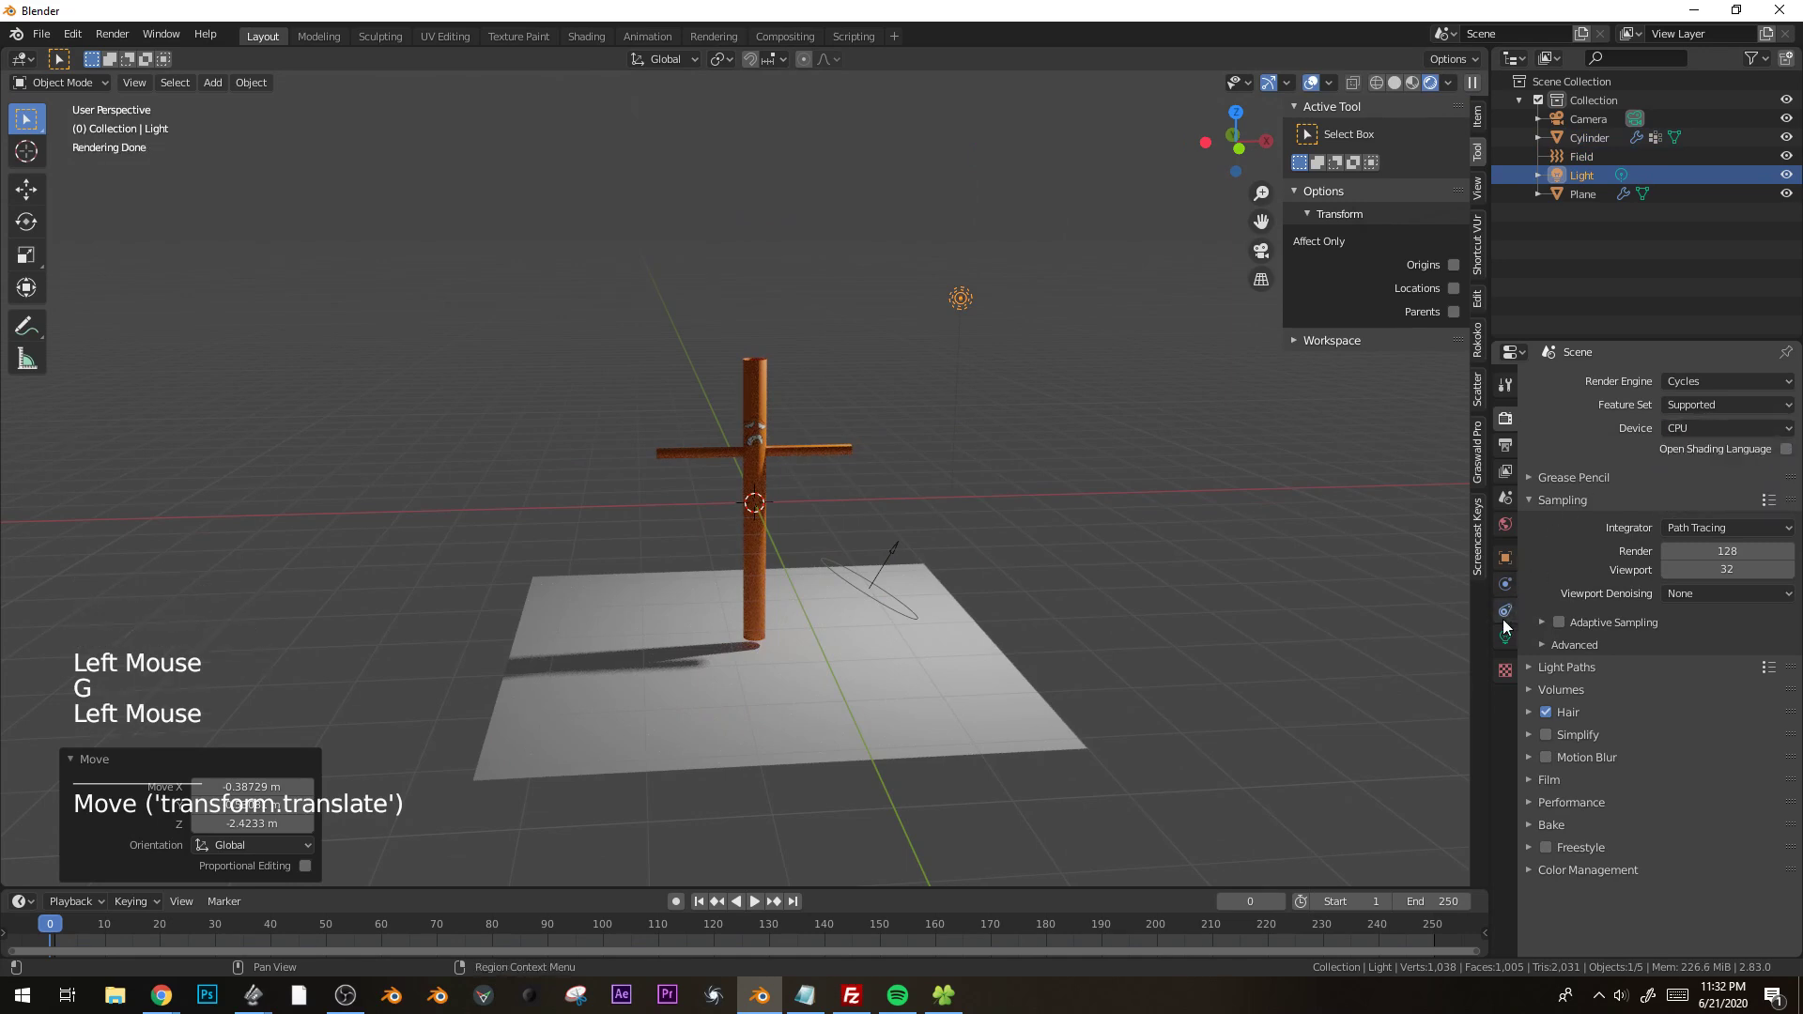
{"action": "left_click", "coordinate": [1506, 636]}
{"action": "double_click", "coordinate": [1624, 461]}
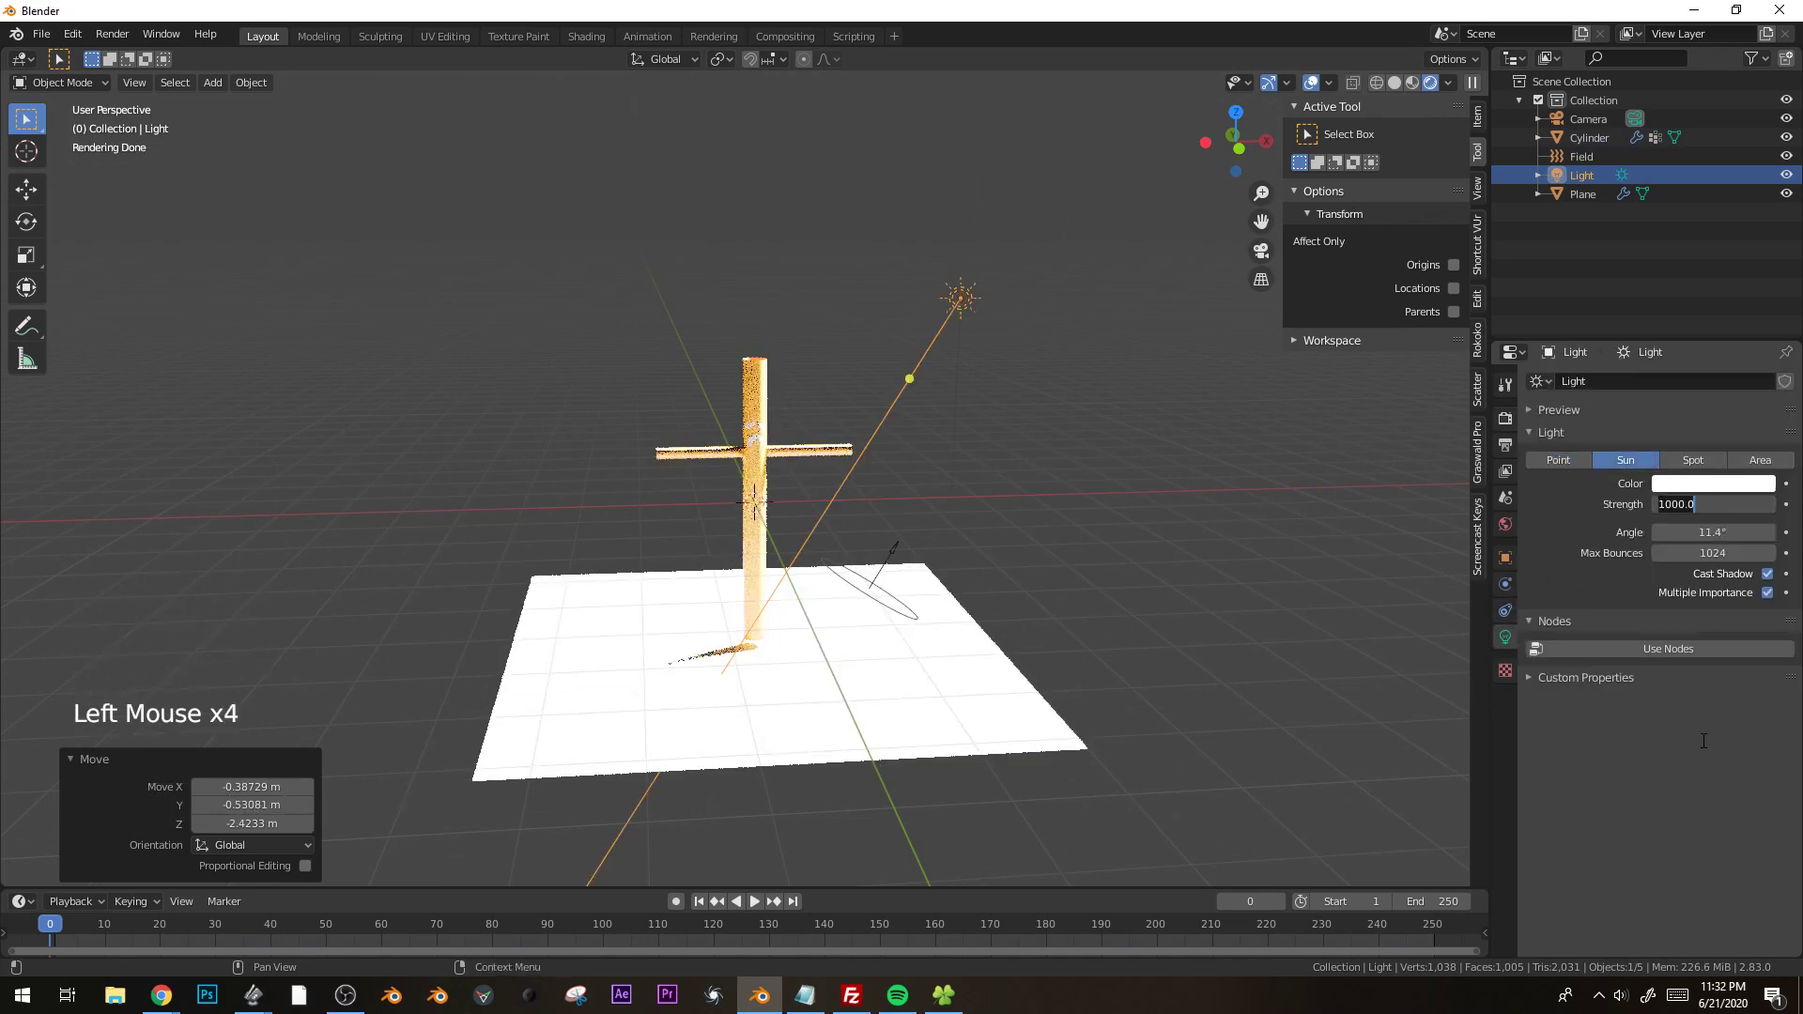
{"action": "key", "text": "r"}
{"action": "key", "text": "r"}
{"action": "left_click", "coordinate": [796, 510]}
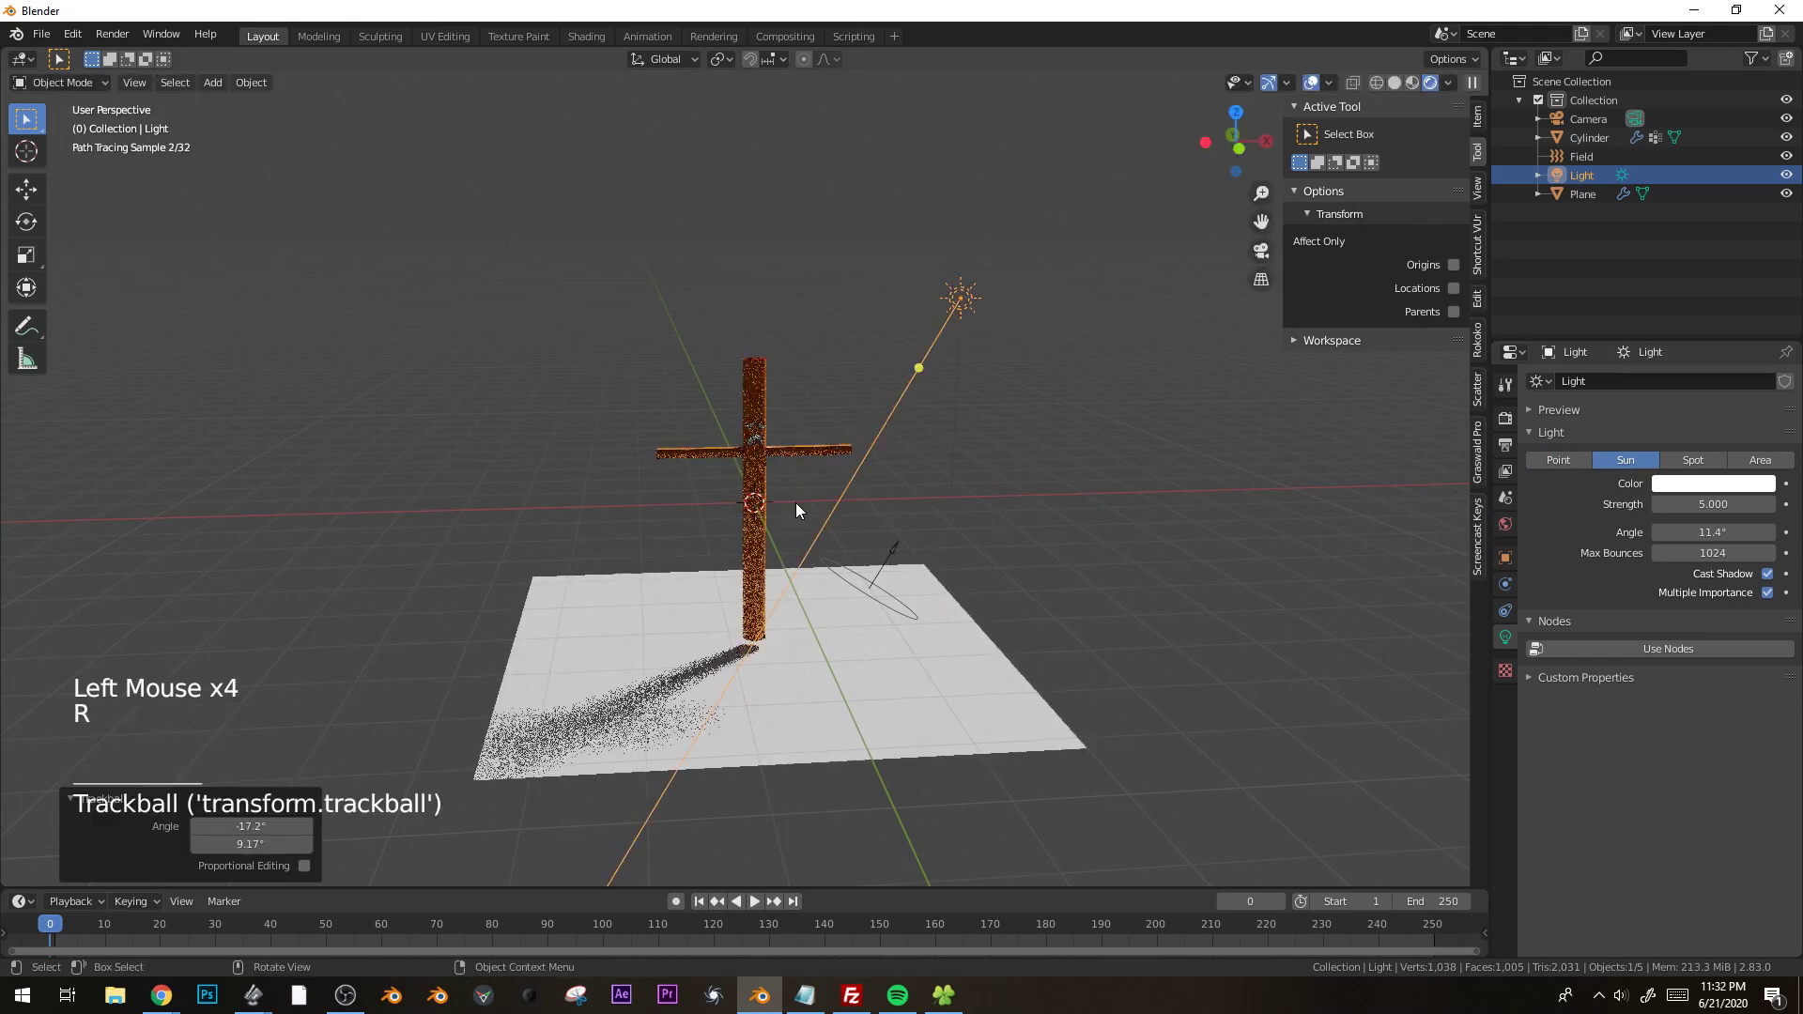
Set the sun light's angle to 0.5° for sharper shadows.
{"action": "scroll", "coordinate": [796, 510], "scroll_direction": "up", "scroll_amount": 2}
{"action": "left_click", "coordinate": [1713, 533]}
{"action": "key", "text": "BackSpace"}
{"action": "type", "text": "0.5"}
{"action": "key", "text": "Return"}
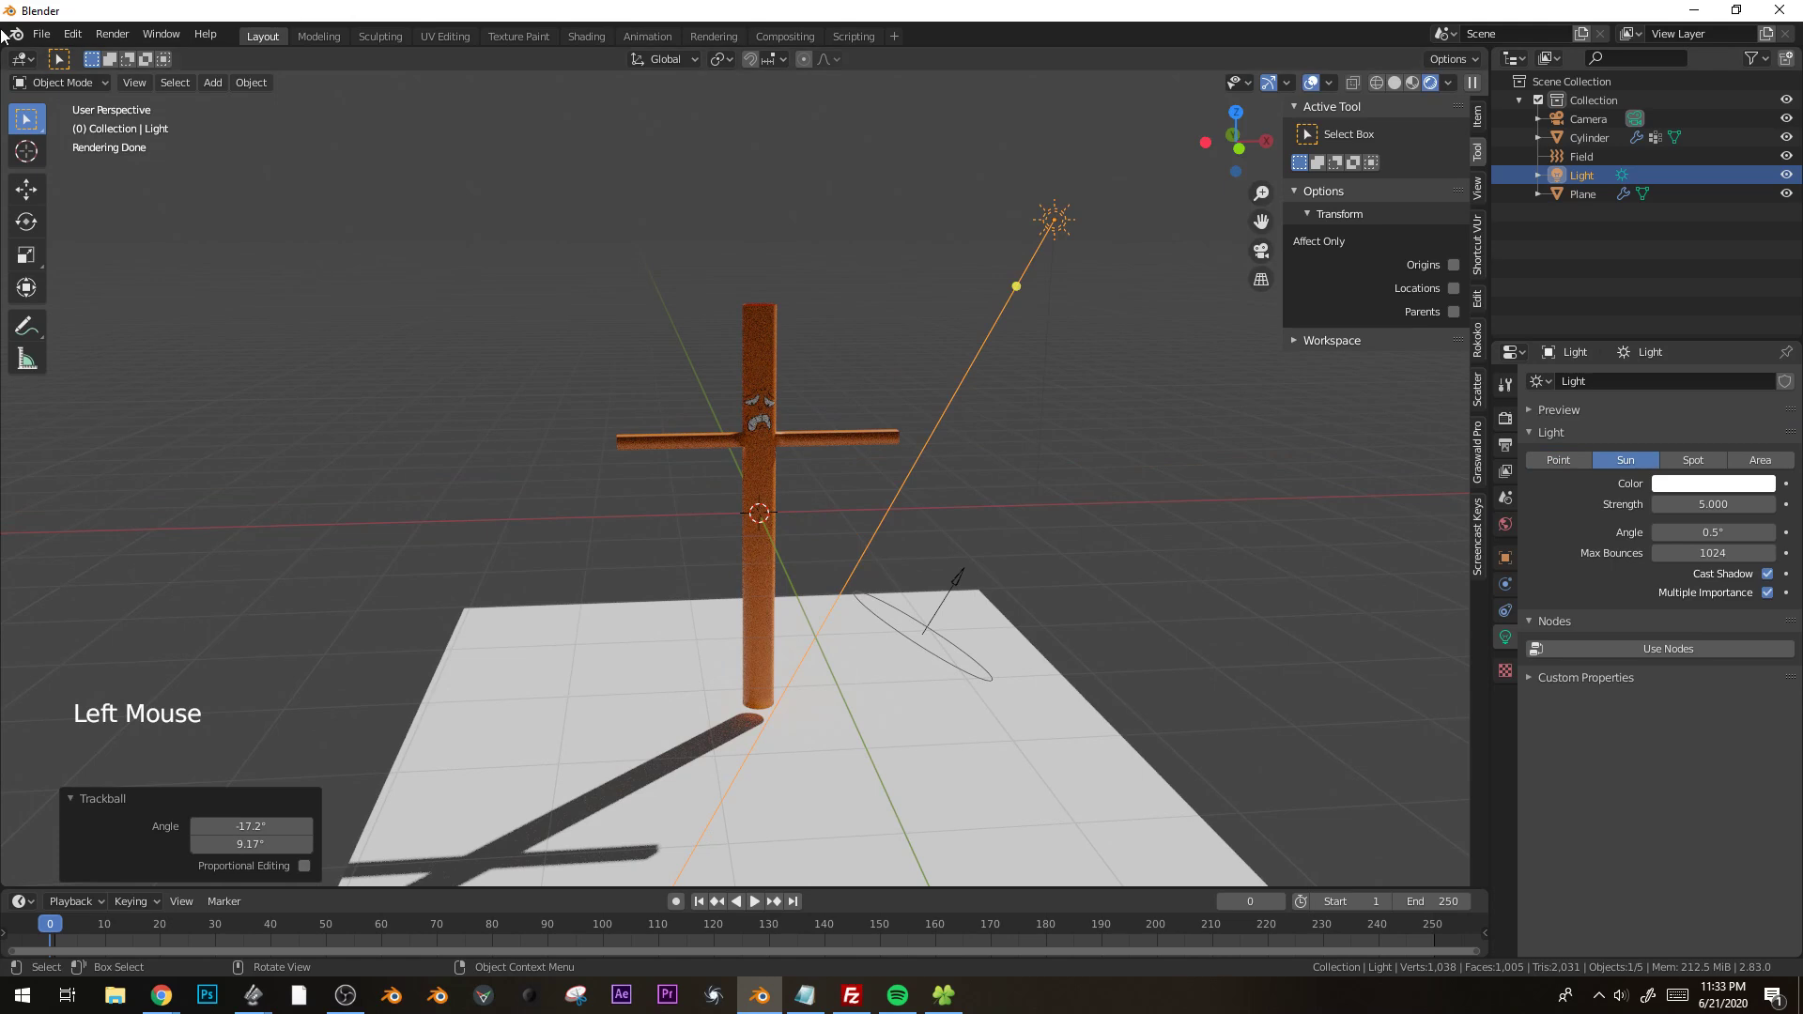
Split a new area off the 3D viewport and show the tube man's material in it as a Shader Editor.
{"action": "left_click_drag", "start_coordinate": [8, 54], "coordinate": [375, 375]}
{"action": "left_click", "coordinate": [944, 371]}
{"action": "left_click", "coordinate": [22, 59]}
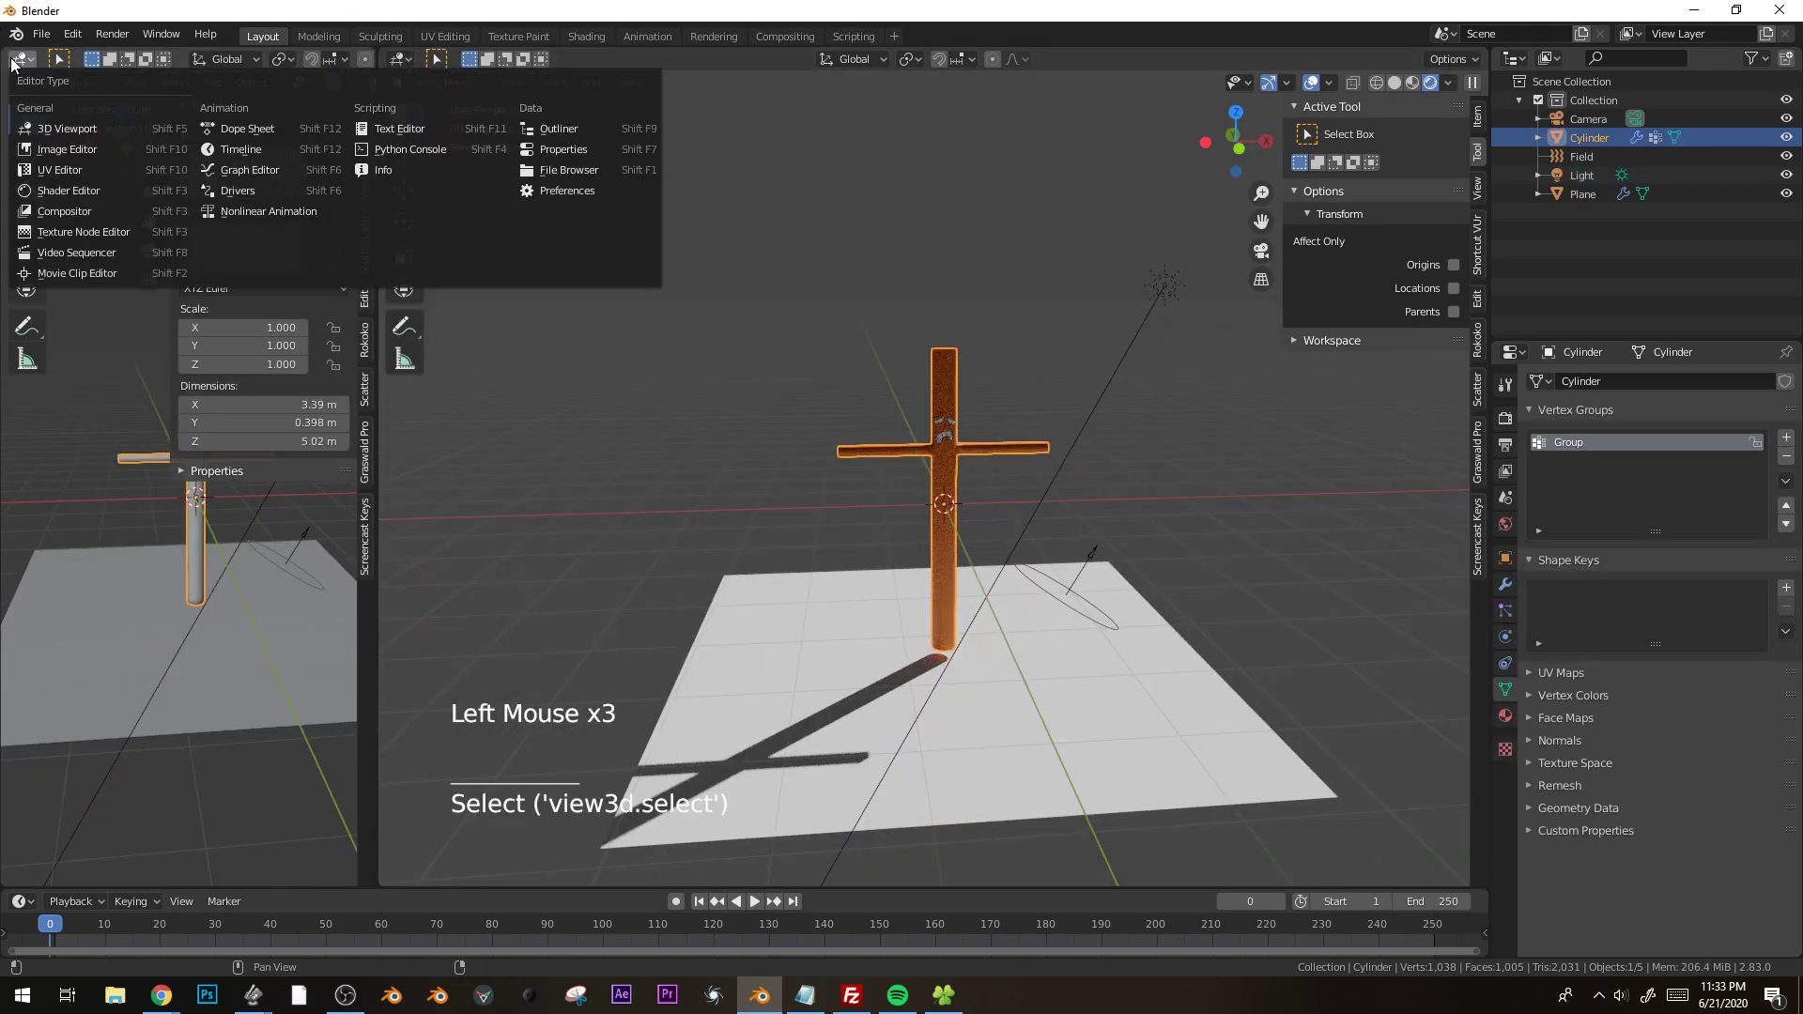
{"action": "left_click", "coordinate": [66, 188]}
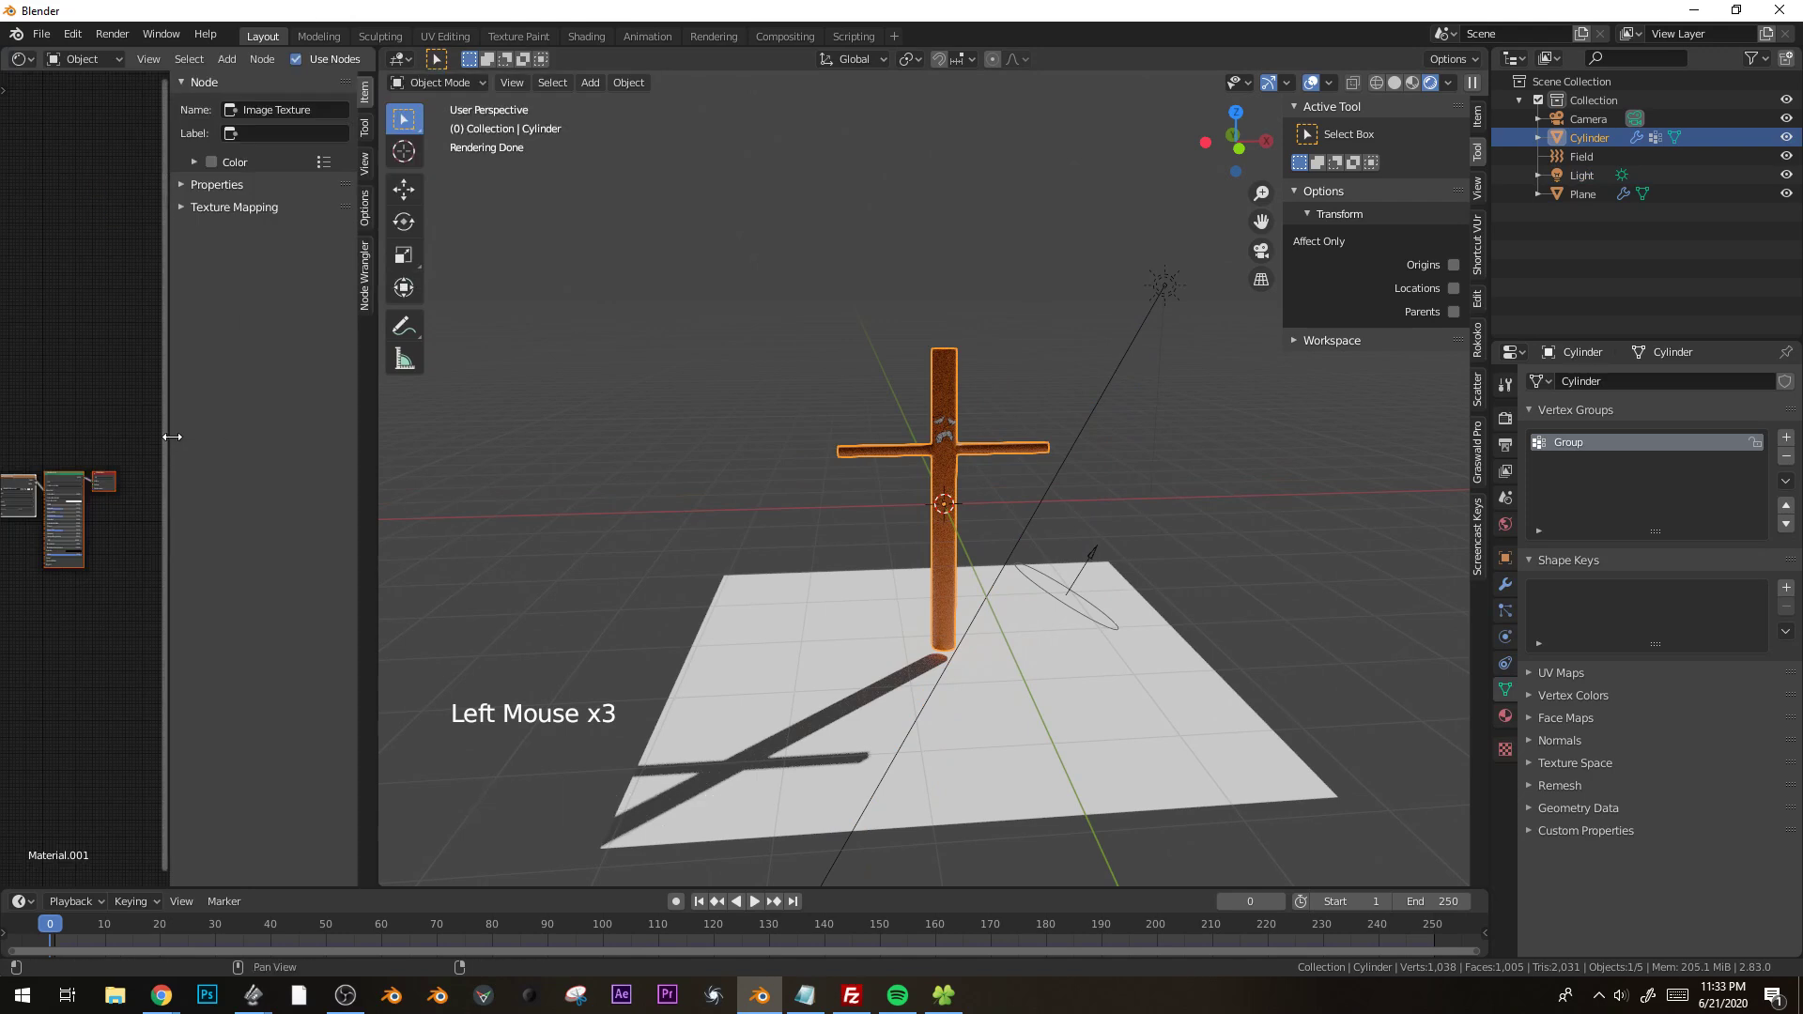
Hide the Shader Editor's sidebar and widen the editor so the Principled BSDF and its neighbouring nodes fit.
{"action": "left_click_drag", "start_coordinate": [171, 436], "coordinate": [447, 432]}
{"action": "scroll", "coordinate": [104, 680], "scroll_direction": "up", "scroll_amount": 13}
{"action": "mouse_move", "coordinate": [103, 680]}
{"action": "middle_mouse_down"}
{"action": "mouse_move", "coordinate": [26, 679]}
{"action": "mouse_move", "coordinate": [87, 702]}
{"action": "middle_mouse_up"}
{"action": "scroll", "coordinate": [27, 679], "scroll_direction": "up", "scroll_amount": 5}
{"action": "scroll", "coordinate": [86, 703], "scroll_direction": "up", "scroll_amount": 1}
{"action": "scroll", "coordinate": [86, 702], "scroll_direction": "up", "scroll_amount": 2}
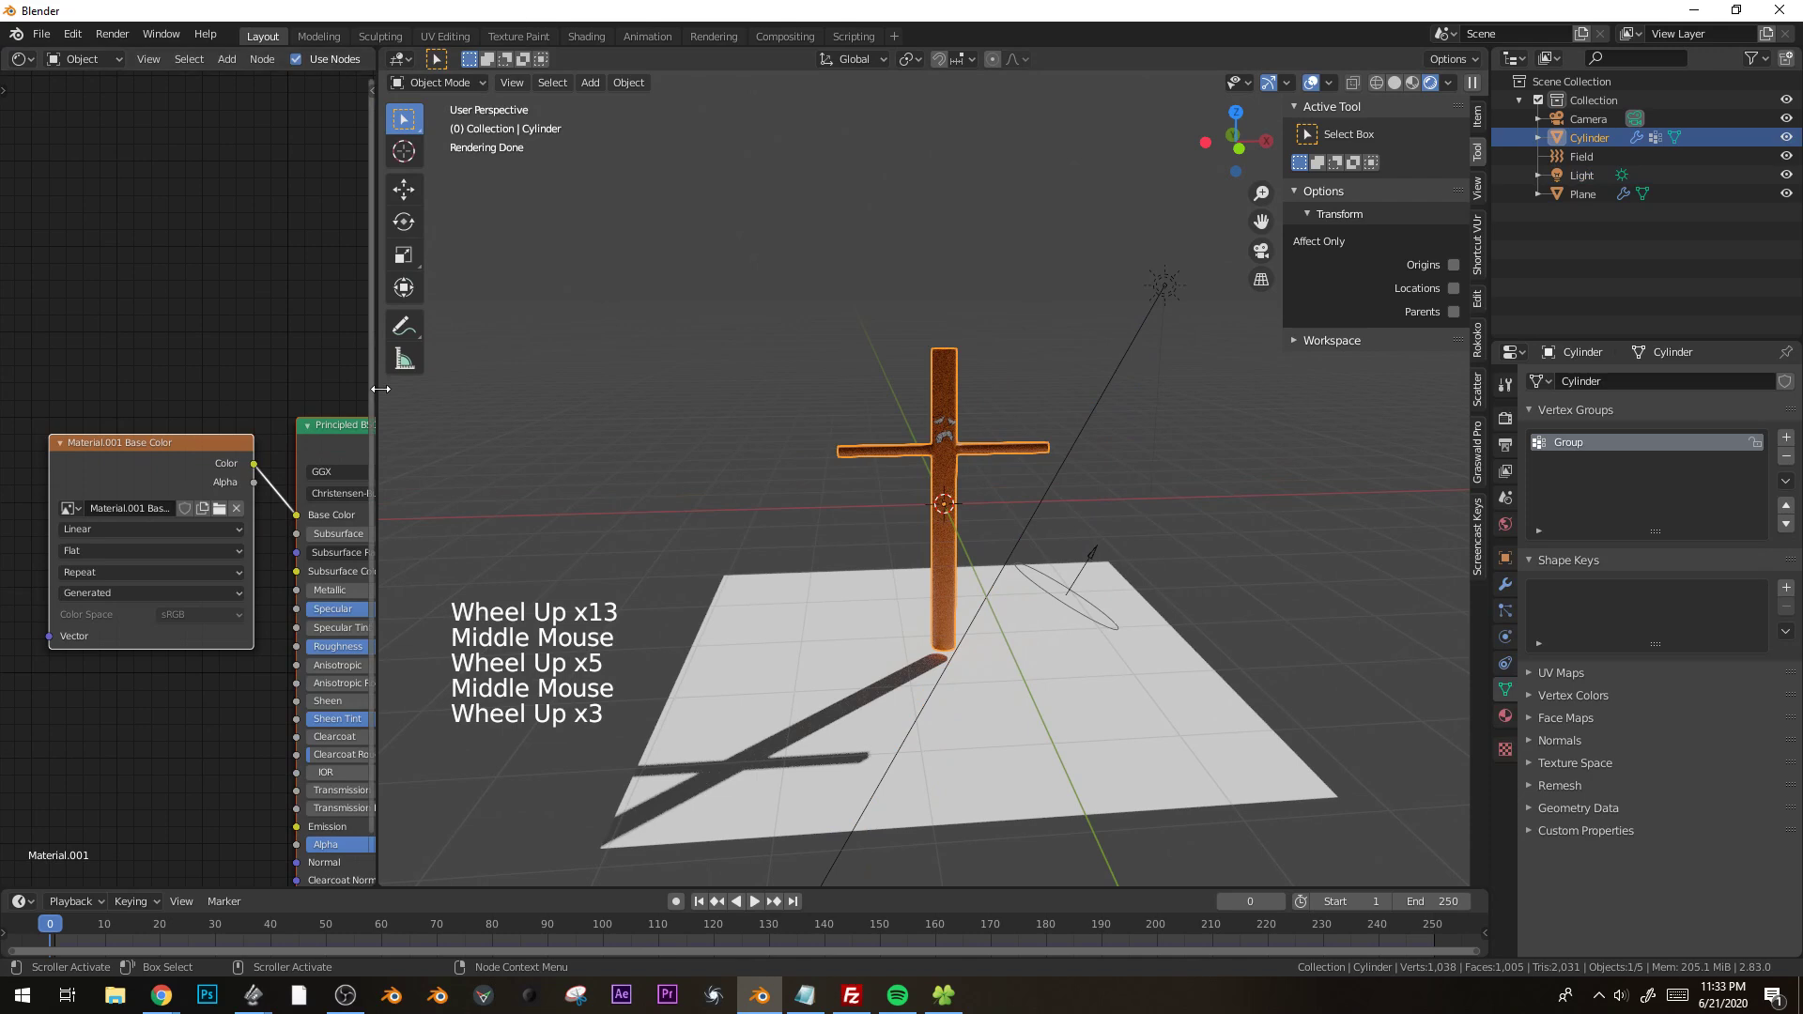
{"action": "left_click_drag", "start_coordinate": [379, 389], "coordinate": [531, 389]}
{"action": "middle_click_drag", "start_coordinate": [465, 400], "coordinate": [307, 348]}
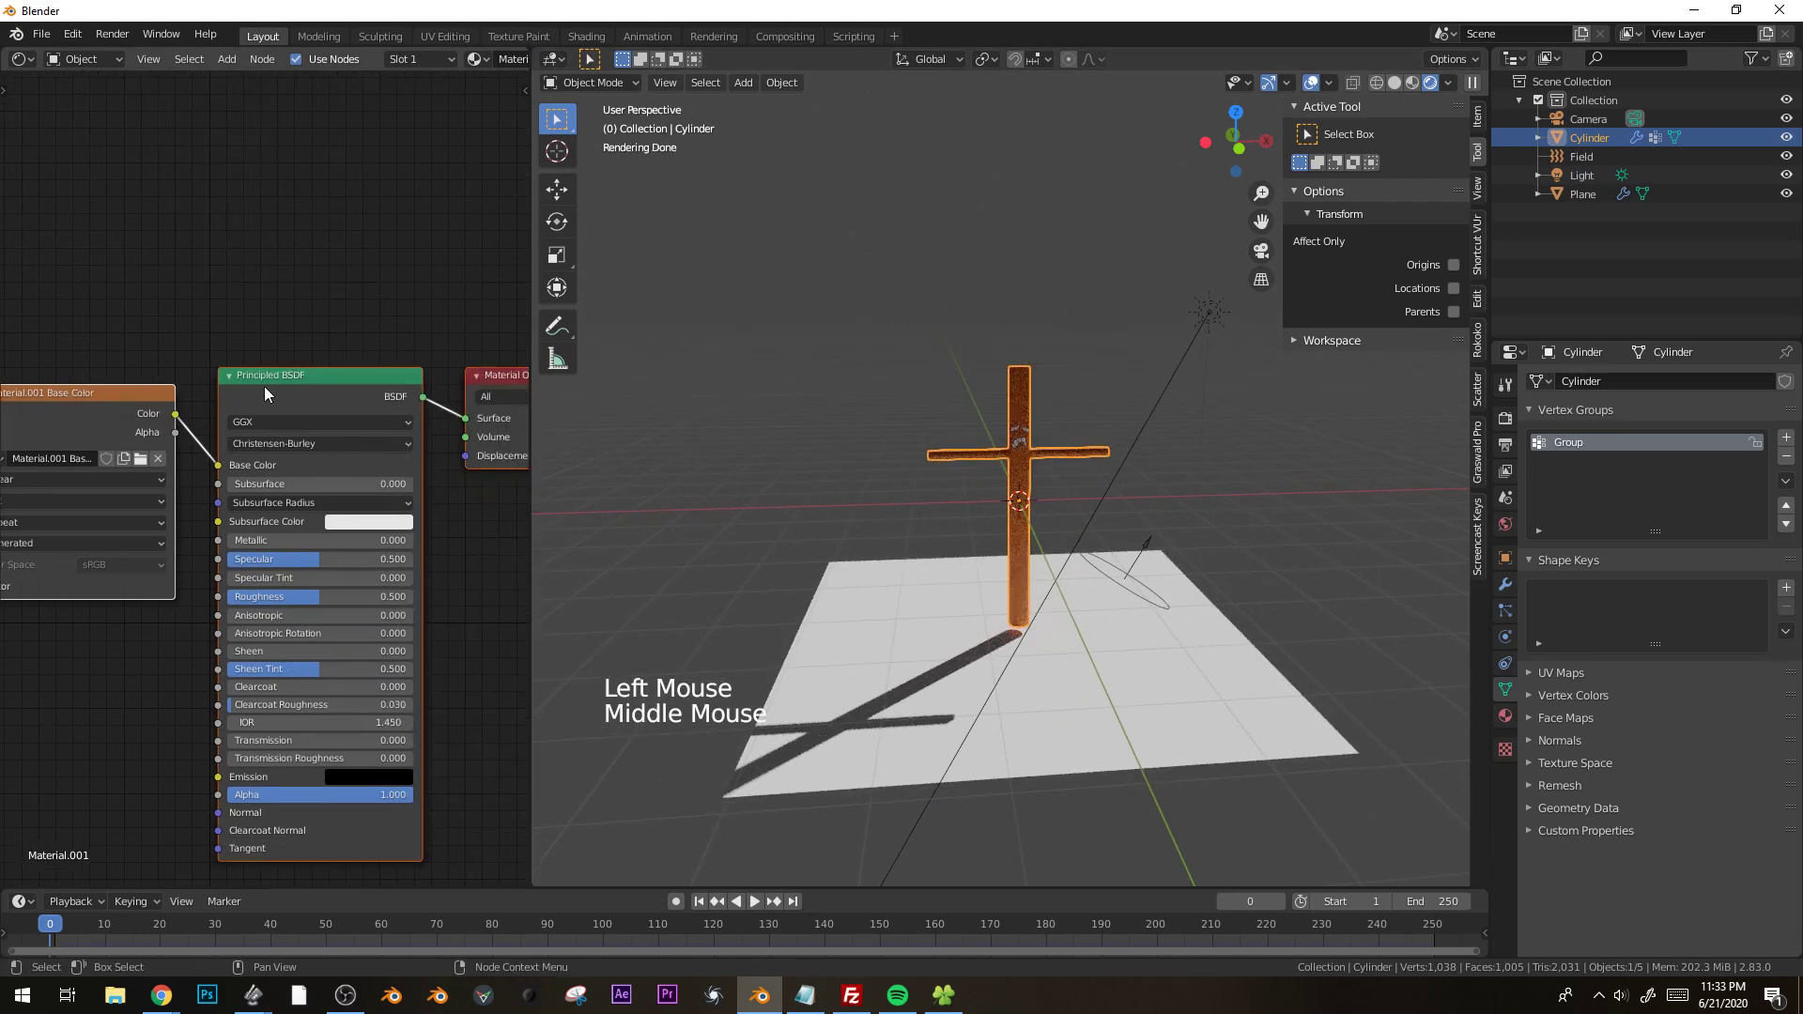
Add a Translucent BSDF above the Principled BSDF and link the painted texture's color to its Color input.
{"action": "key", "text": "alt+a"}
{"action": "key", "text": "shift+a"}
{"action": "mouse_move", "coordinate": [307, 357]}
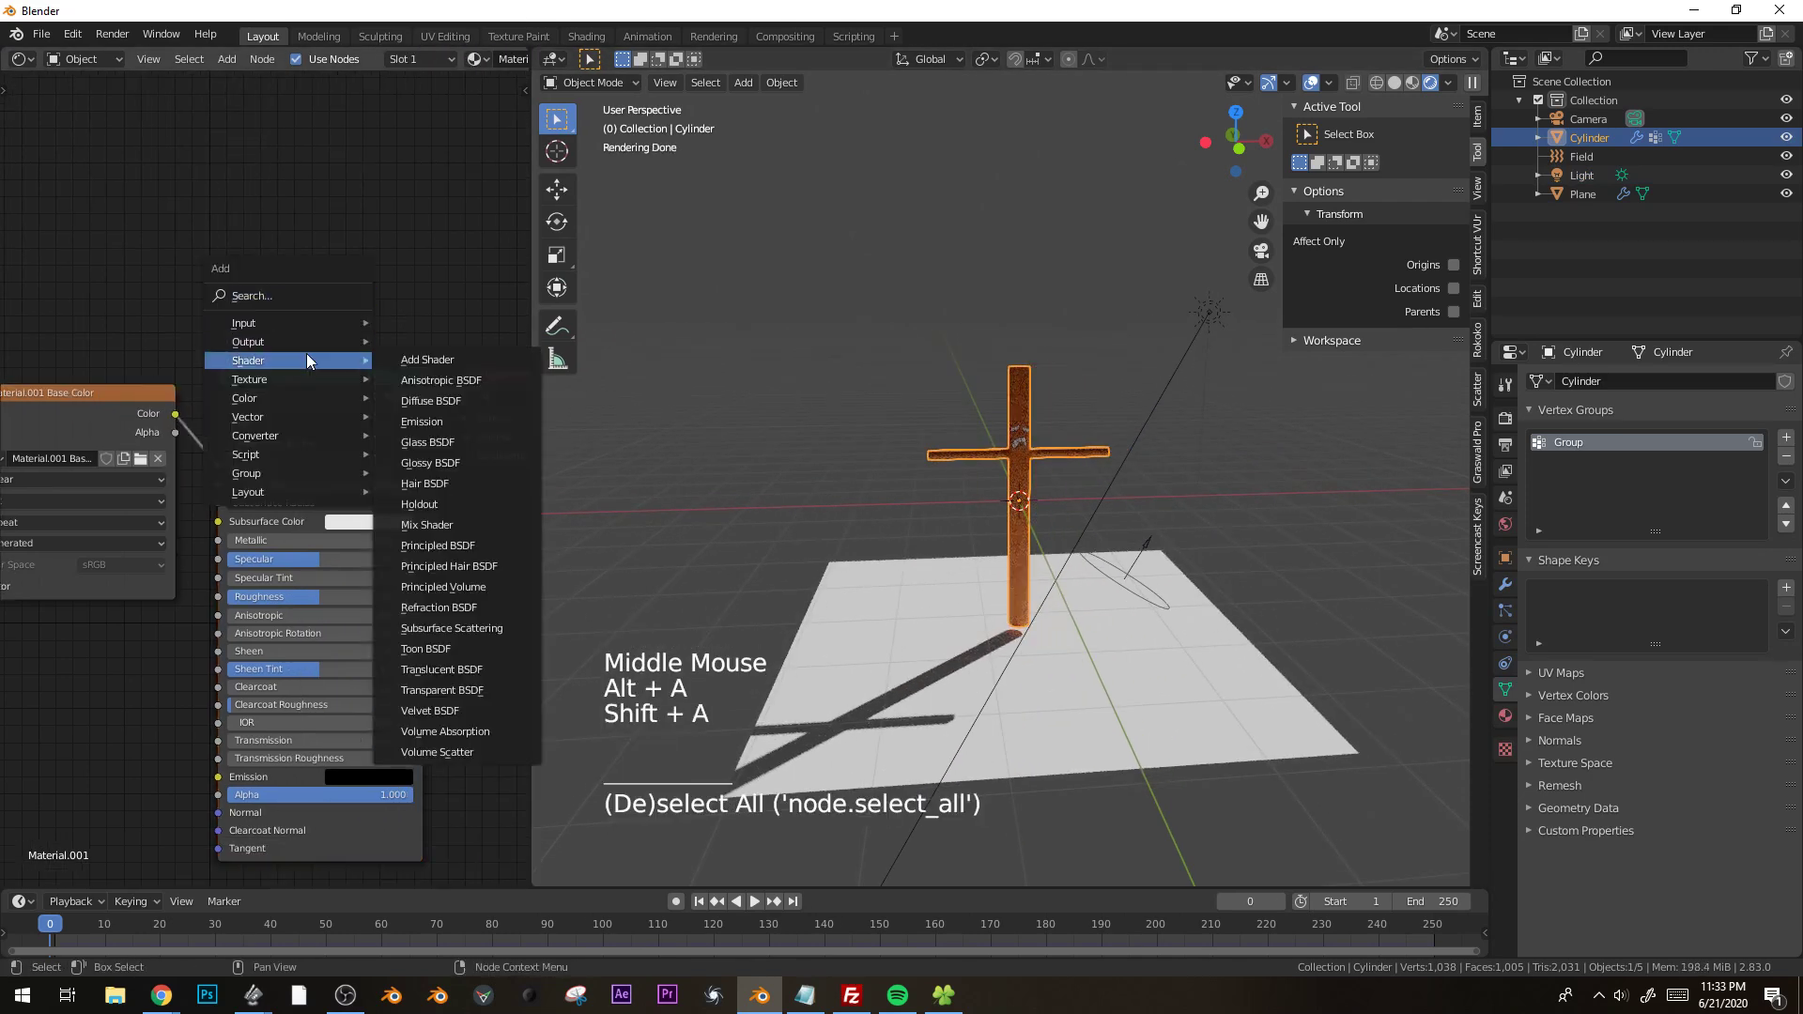
{"action": "left_click", "coordinate": [442, 669]}
{"action": "left_click", "coordinate": [442, 629]}
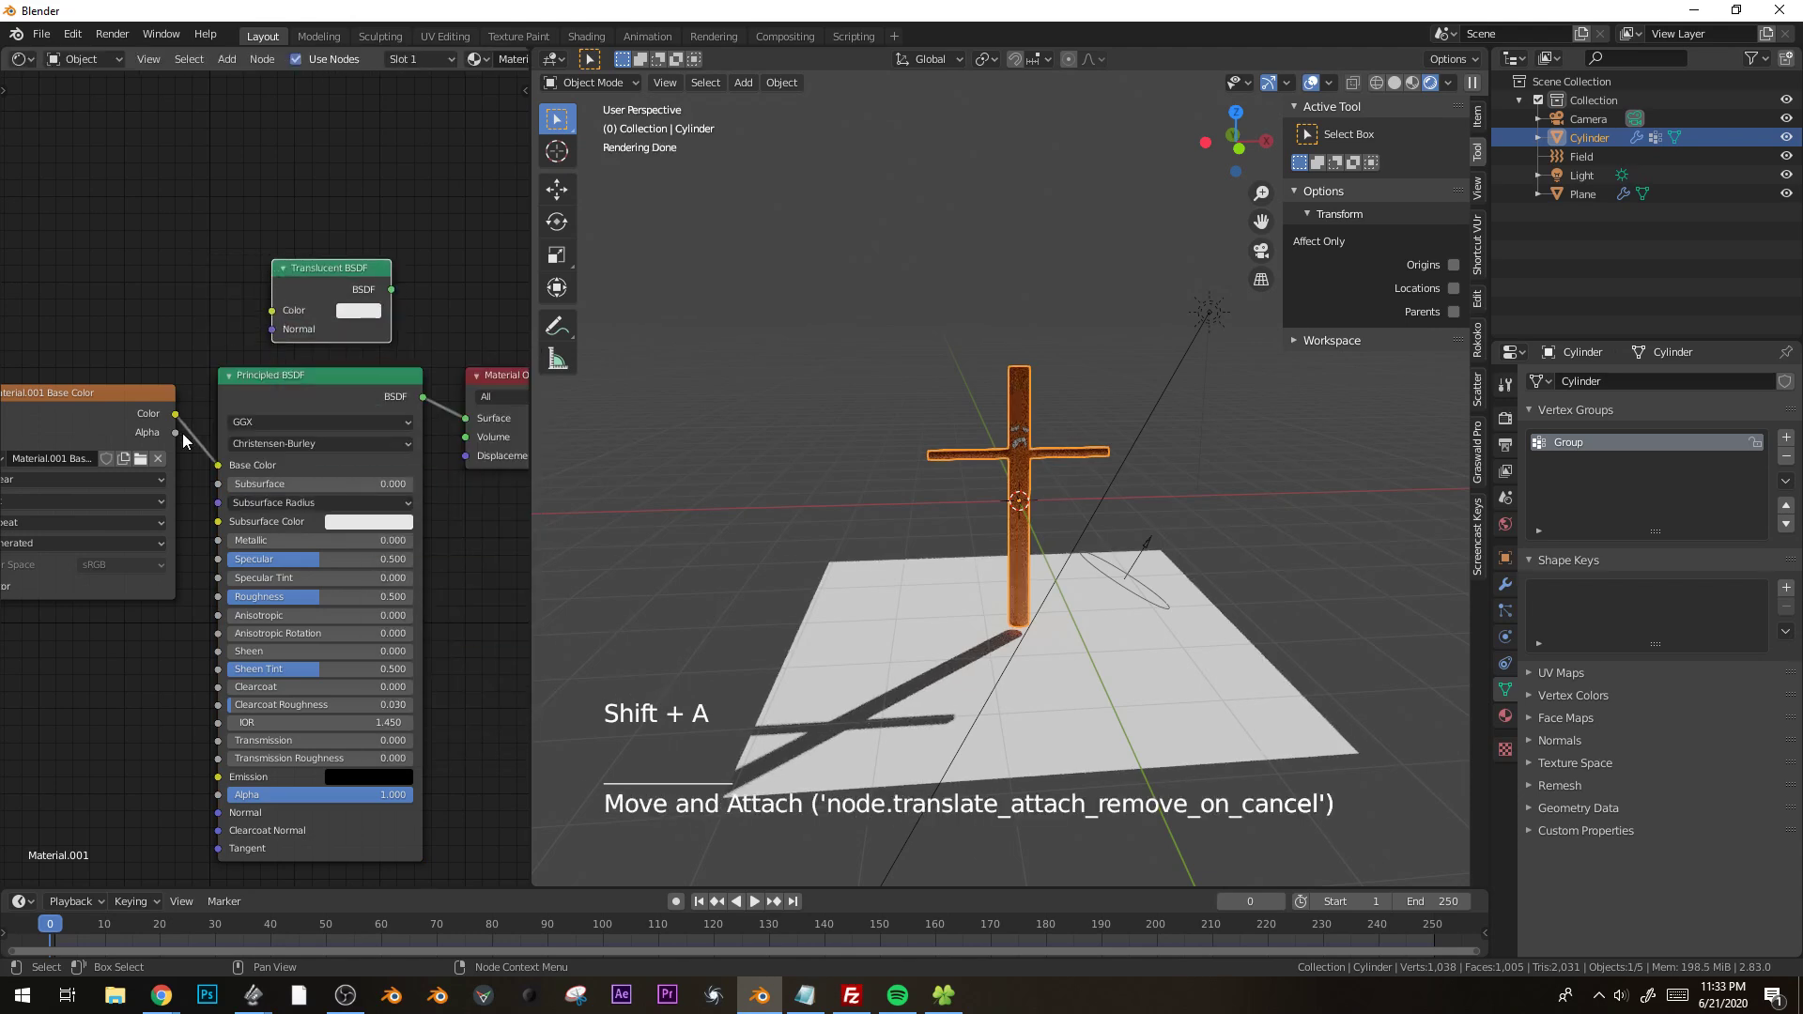
{"action": "left_click_drag", "start_coordinate": [177, 415], "coordinate": [272, 310]}
{"action": "middle_click_drag", "start_coordinate": [271, 310], "coordinate": [210, 299]}
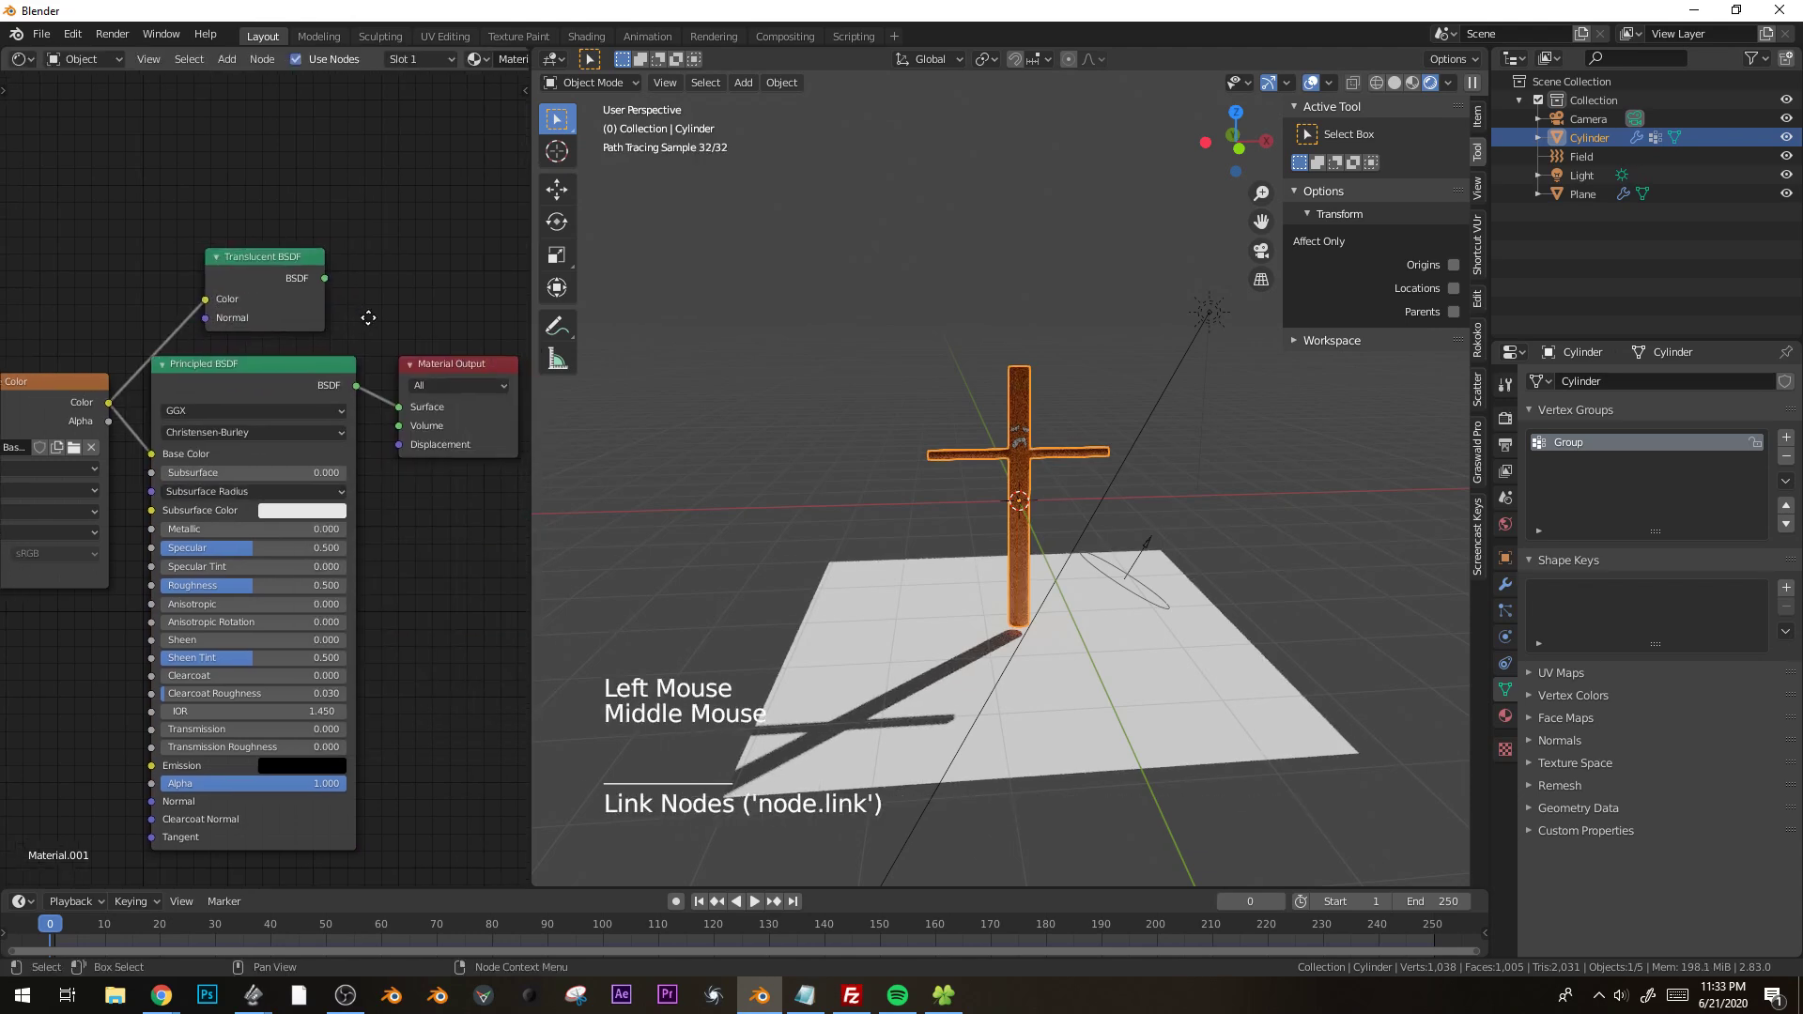
Insert a Mix Shader between the Principled BSDF and the Material Output and link the Translucent BSDF into it.
{"action": "left_click", "coordinate": [459, 358]}
{"action": "left_click_drag", "start_coordinate": [458, 358], "coordinate": [507, 362]}
{"action": "key", "text": "shift+a"}
{"action": "mouse_move", "coordinate": [398, 327]}
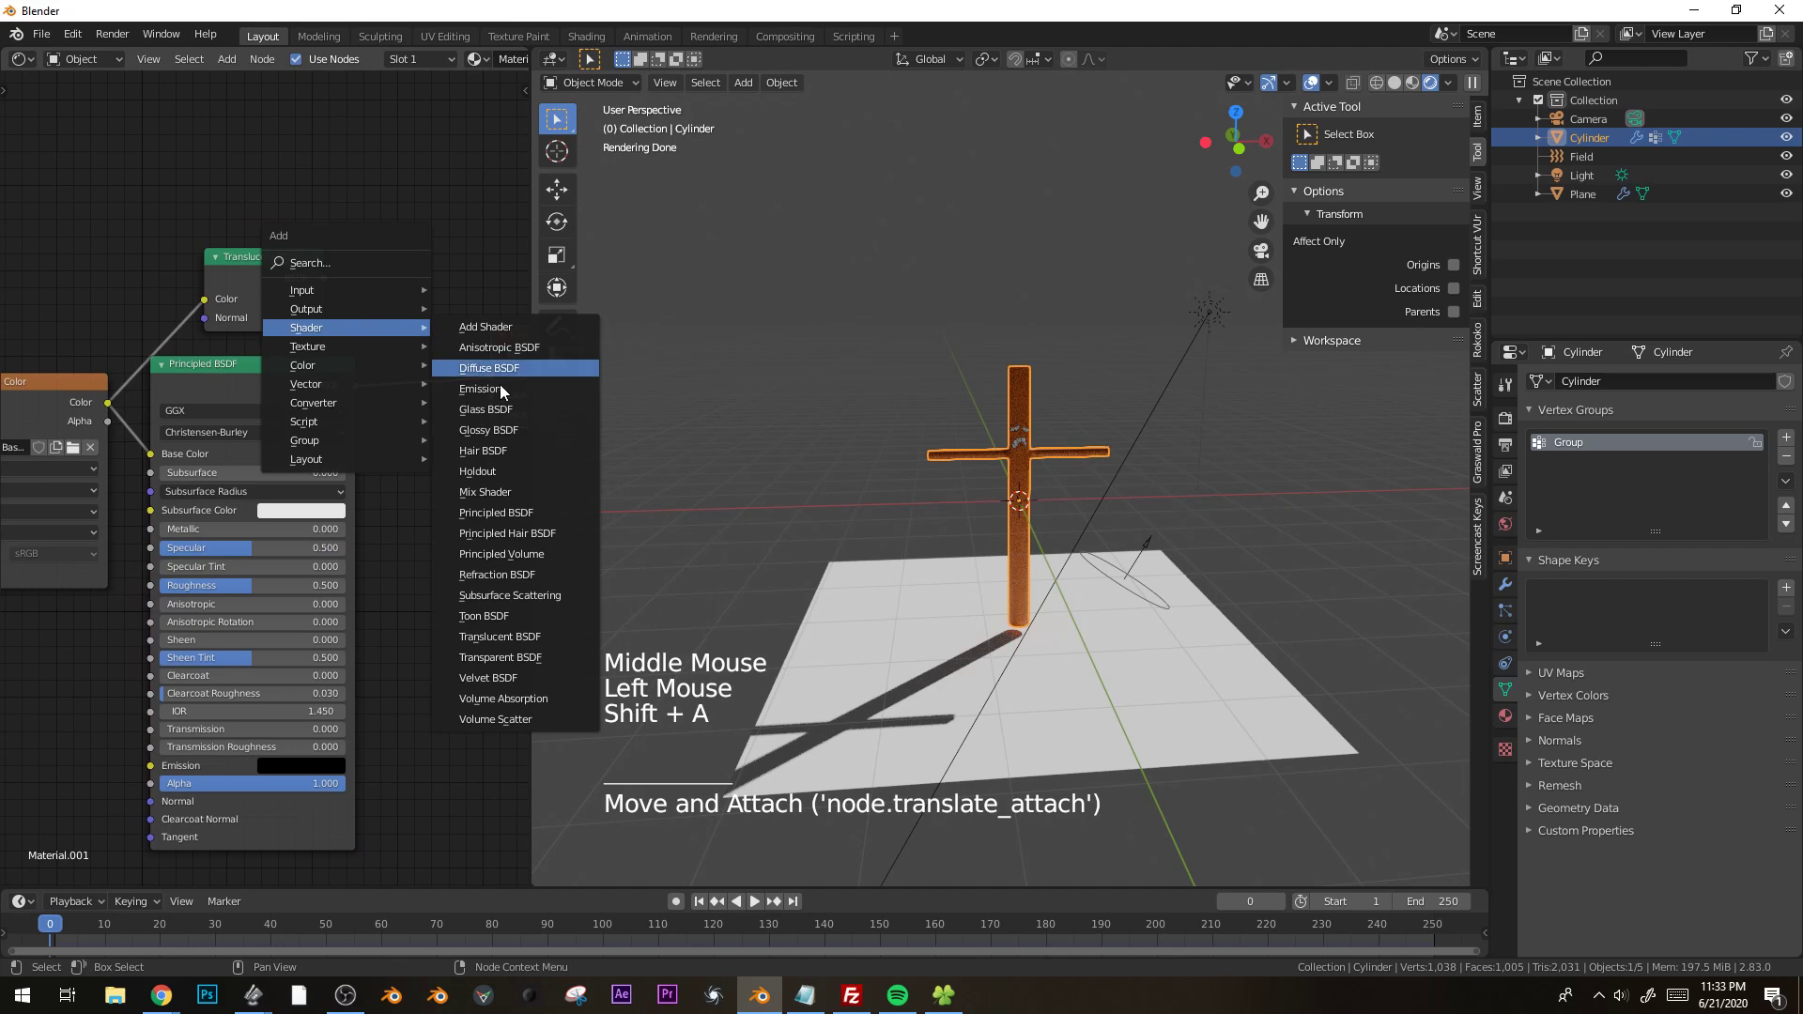
{"action": "left_click", "coordinate": [522, 490]}
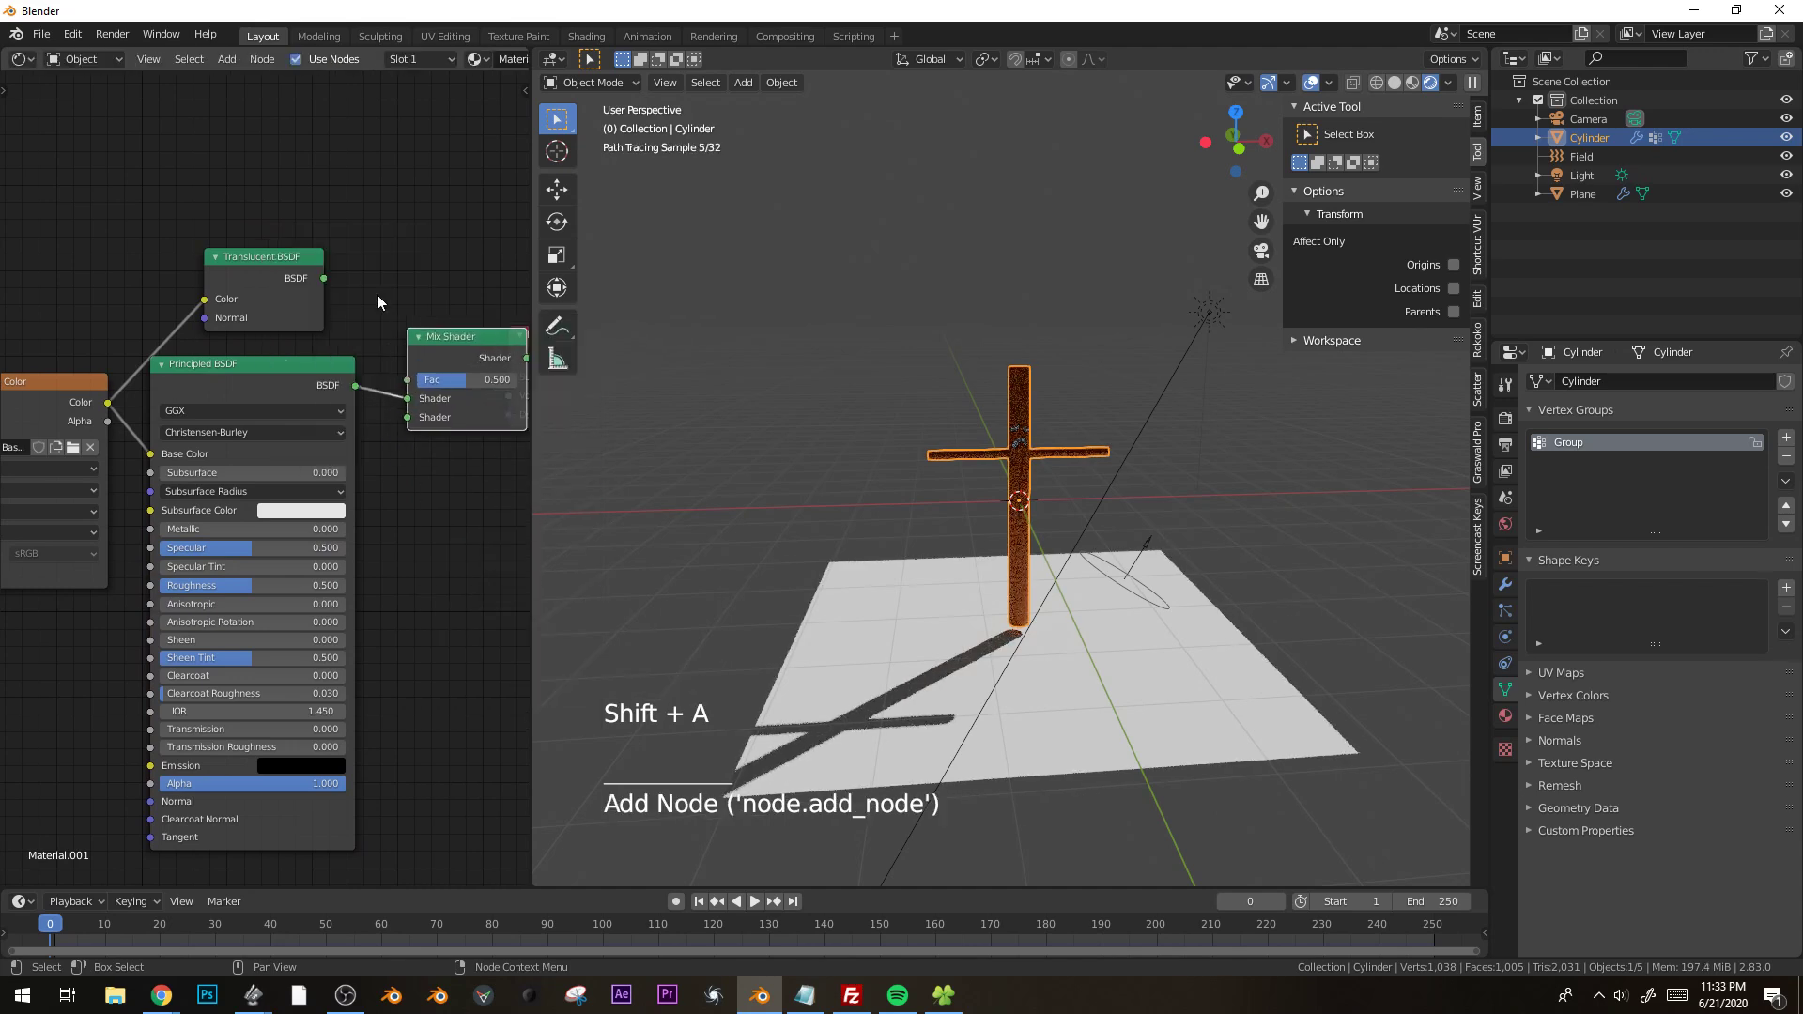
{"action": "left_click", "coordinate": [403, 329]}
{"action": "left_click_drag", "start_coordinate": [324, 278], "coordinate": [424, 417]}
Rotate the sun light by about 9.4° around the view axis.
{"action": "scroll", "coordinate": [1116, 421], "scroll_direction": "up", "scroll_amount": 4}
{"action": "middle_click_drag", "start_coordinate": [1116, 421], "coordinate": [996, 404], "text": "shift"}
{"action": "key", "text": "alt+a"}
{"action": "scroll", "coordinate": [995, 403], "scroll_direction": "up", "scroll_amount": 2}
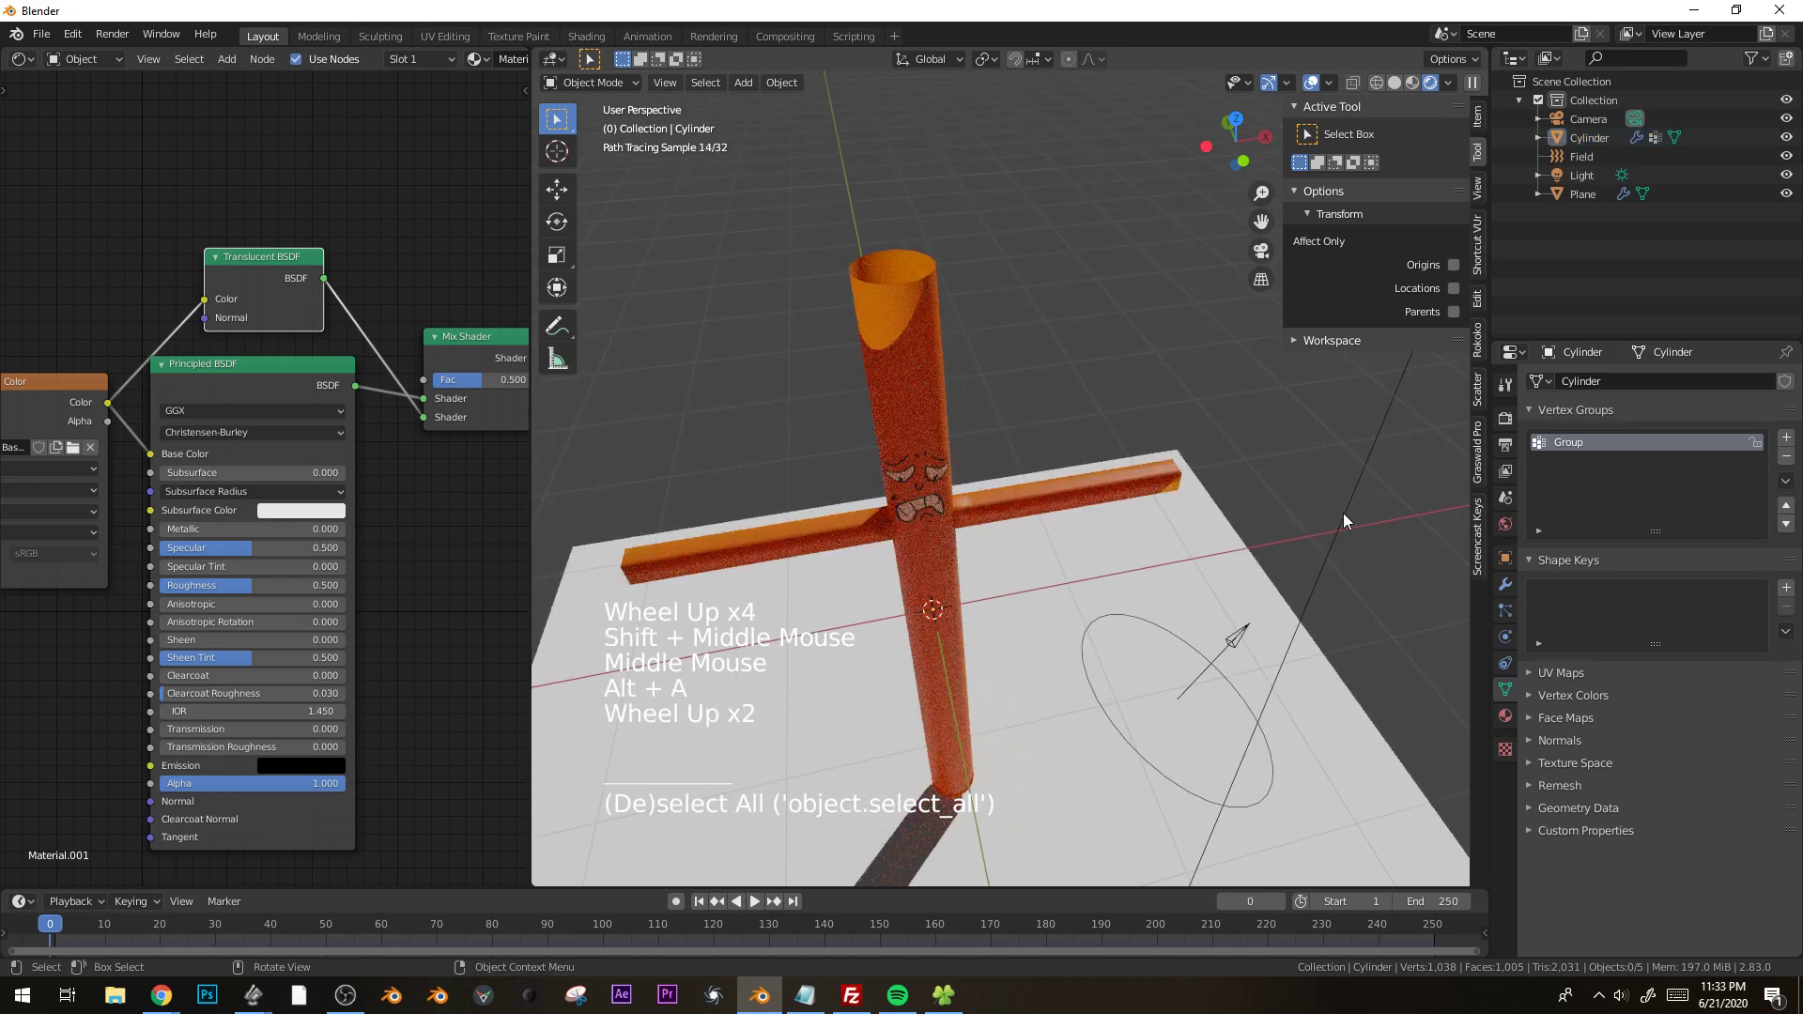
{"action": "left_click", "coordinate": [1343, 500]}
{"action": "key", "text": "r"}
{"action": "middle_click_drag", "start_coordinate": [996, 493], "coordinate": [961, 494]}
Play the cloth simulation to frame 19 and examine the translucent tube man from several angles.
{"action": "scroll", "coordinate": [1005, 498], "scroll_direction": "down", "scroll_amount": 2}
{"action": "key", "text": "space"}
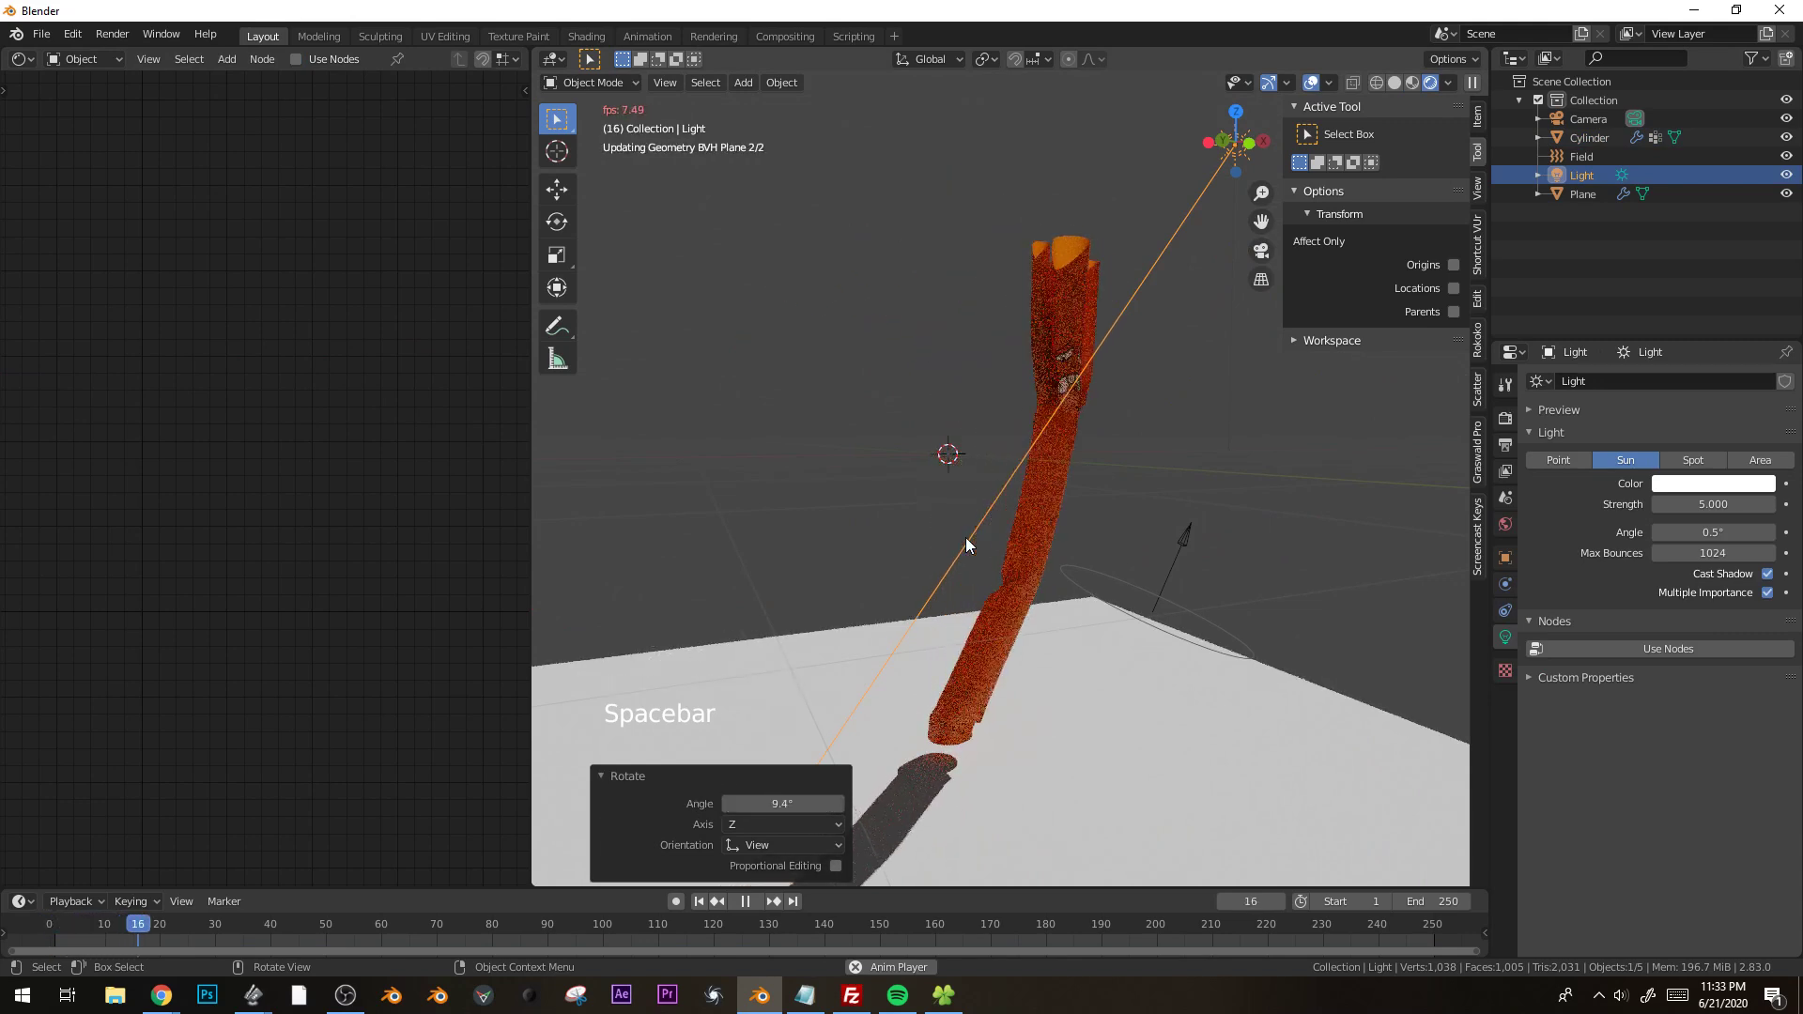
{"action": "key", "text": "space"}
{"action": "middle_click_drag", "start_coordinate": [986, 566], "coordinate": [901, 544]}
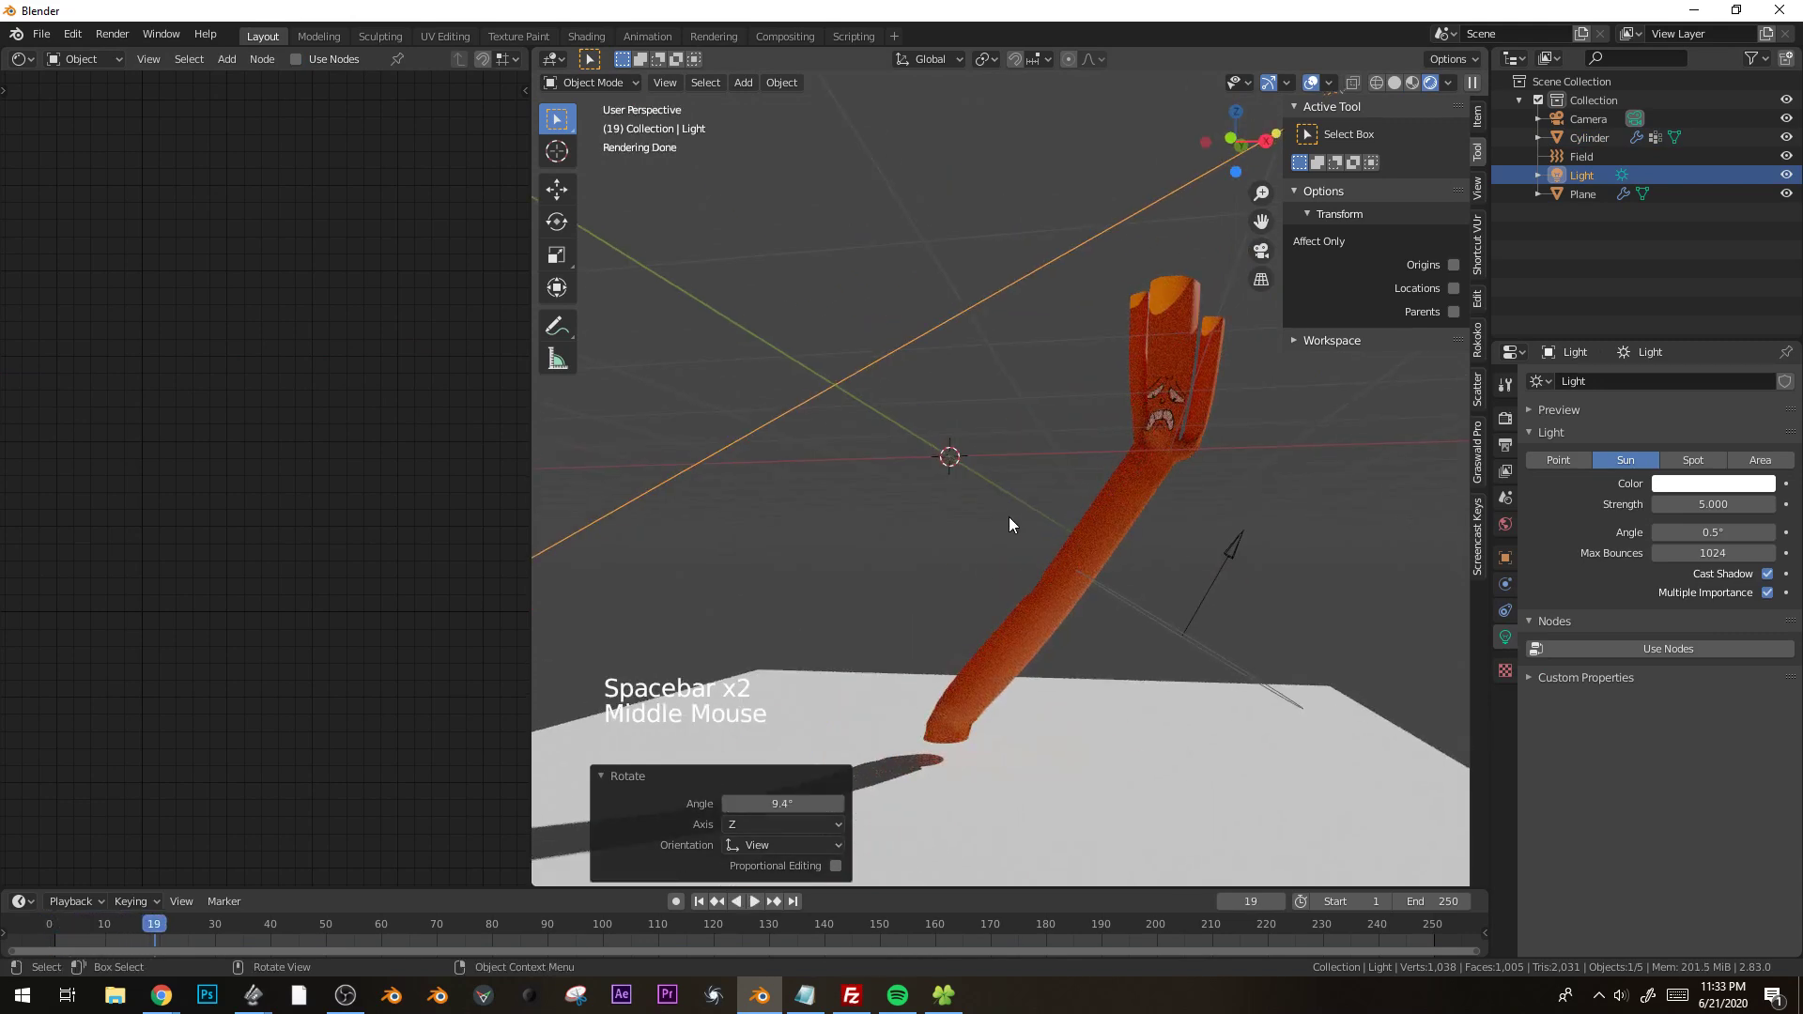
{"action": "middle_click_drag", "start_coordinate": [1016, 511], "coordinate": [1225, 476]}
{"action": "mouse_move", "coordinate": [1033, 577]}
{"action": "middle_mouse_down"}
{"action": "mouse_move", "coordinate": [1220, 529]}
{"action": "mouse_move", "coordinate": [921, 534]}
{"action": "mouse_move", "coordinate": [1134, 568]}
{"action": "middle_mouse_up"}
Switch the viewport shading to Material Preview and play the simulation from frame 0.
{"action": "key", "text": "z"}
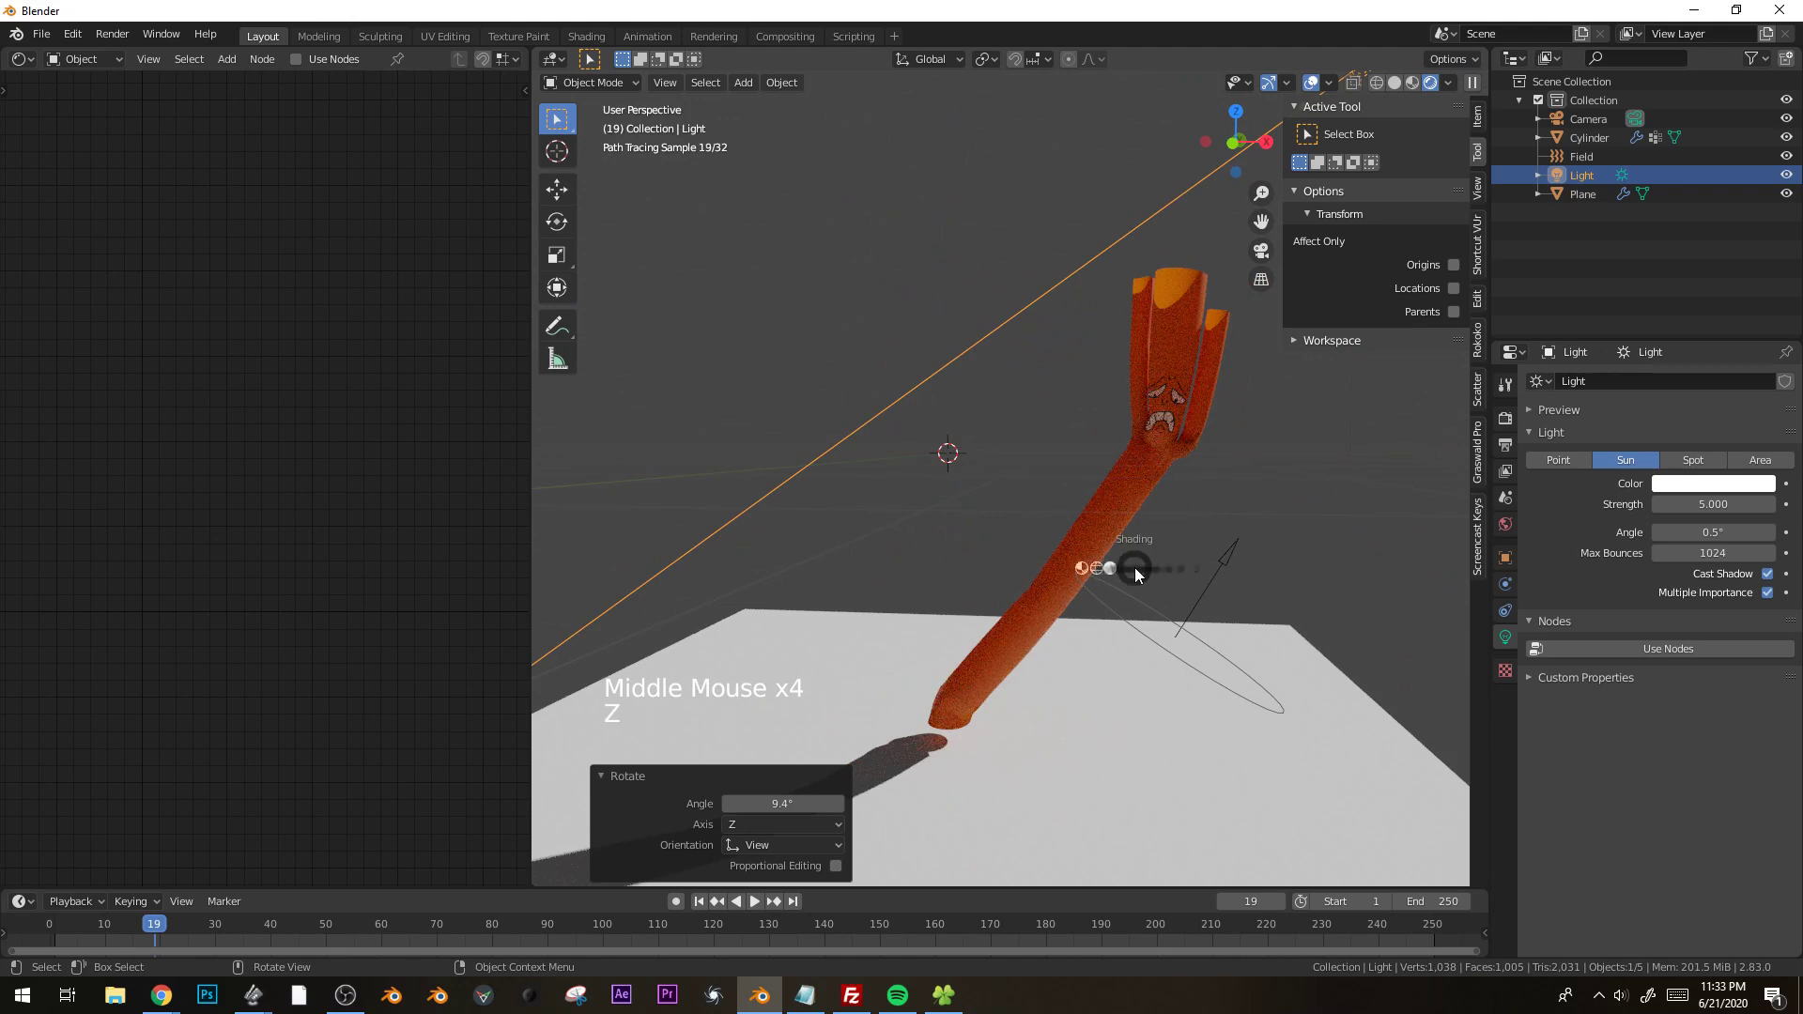
{"action": "left_click", "coordinate": [1111, 675]}
{"action": "left_click", "coordinate": [49, 924]}
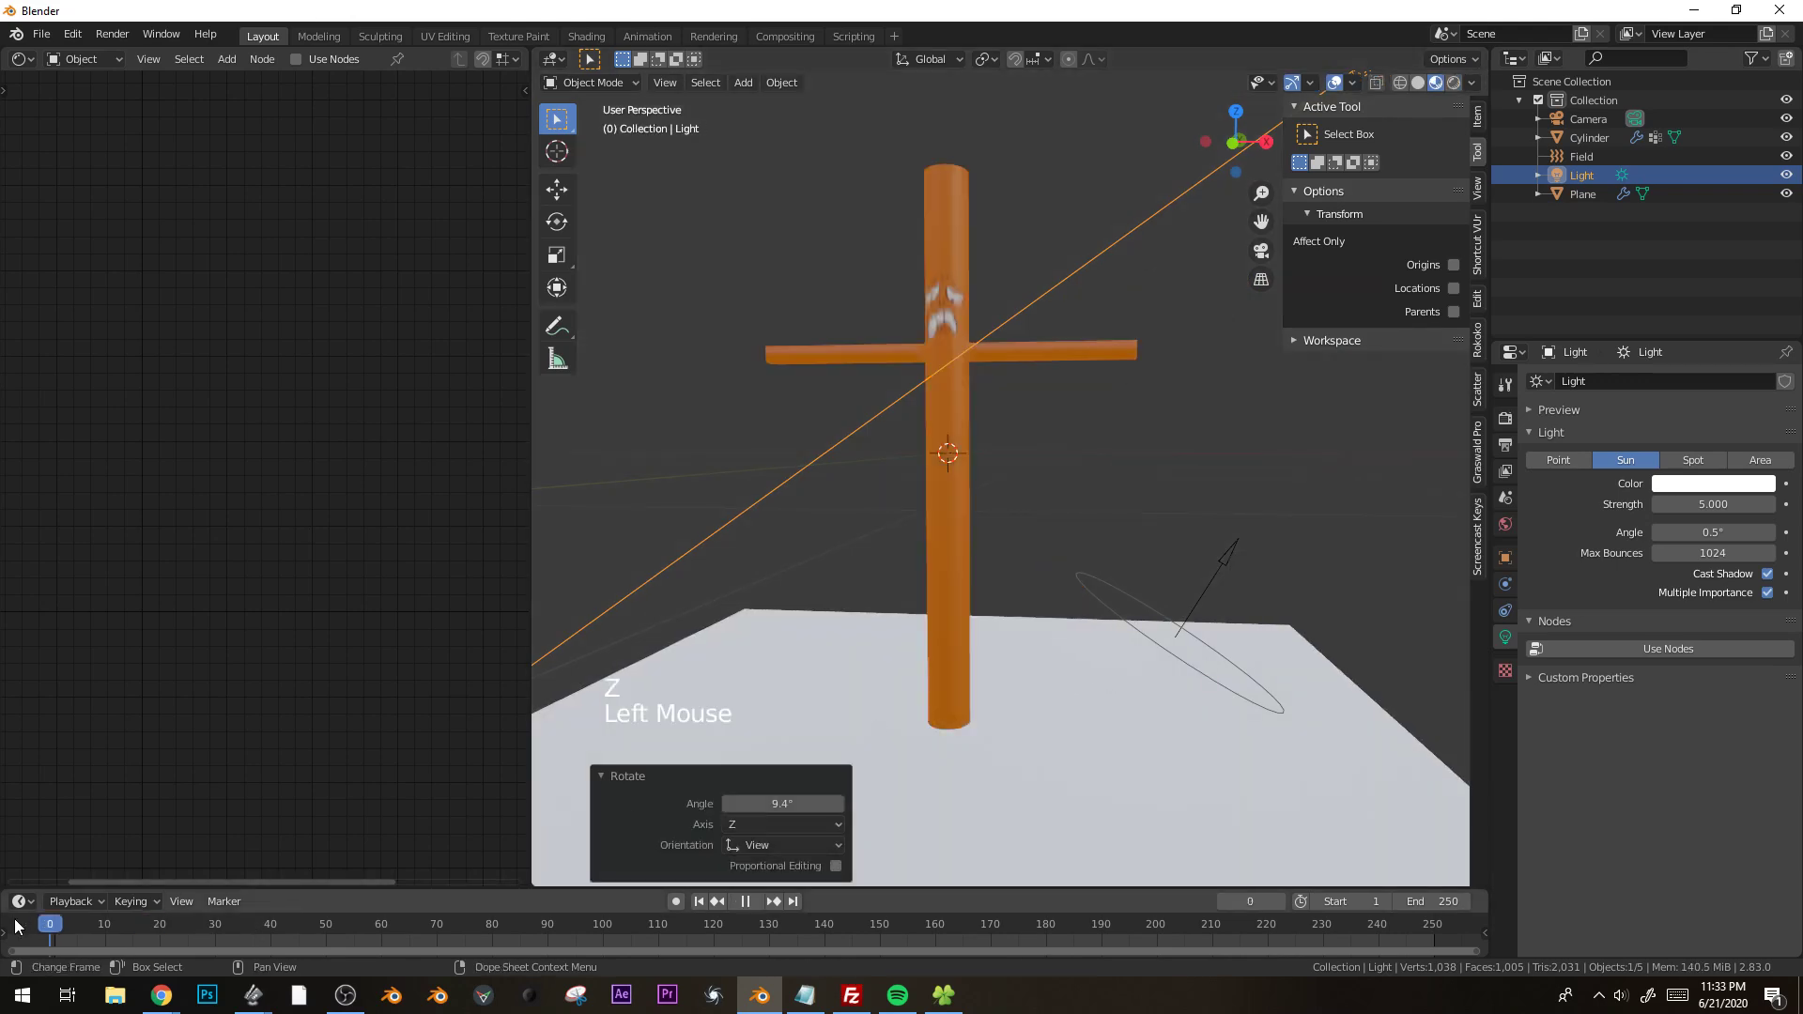
{"action": "key", "text": "space"}
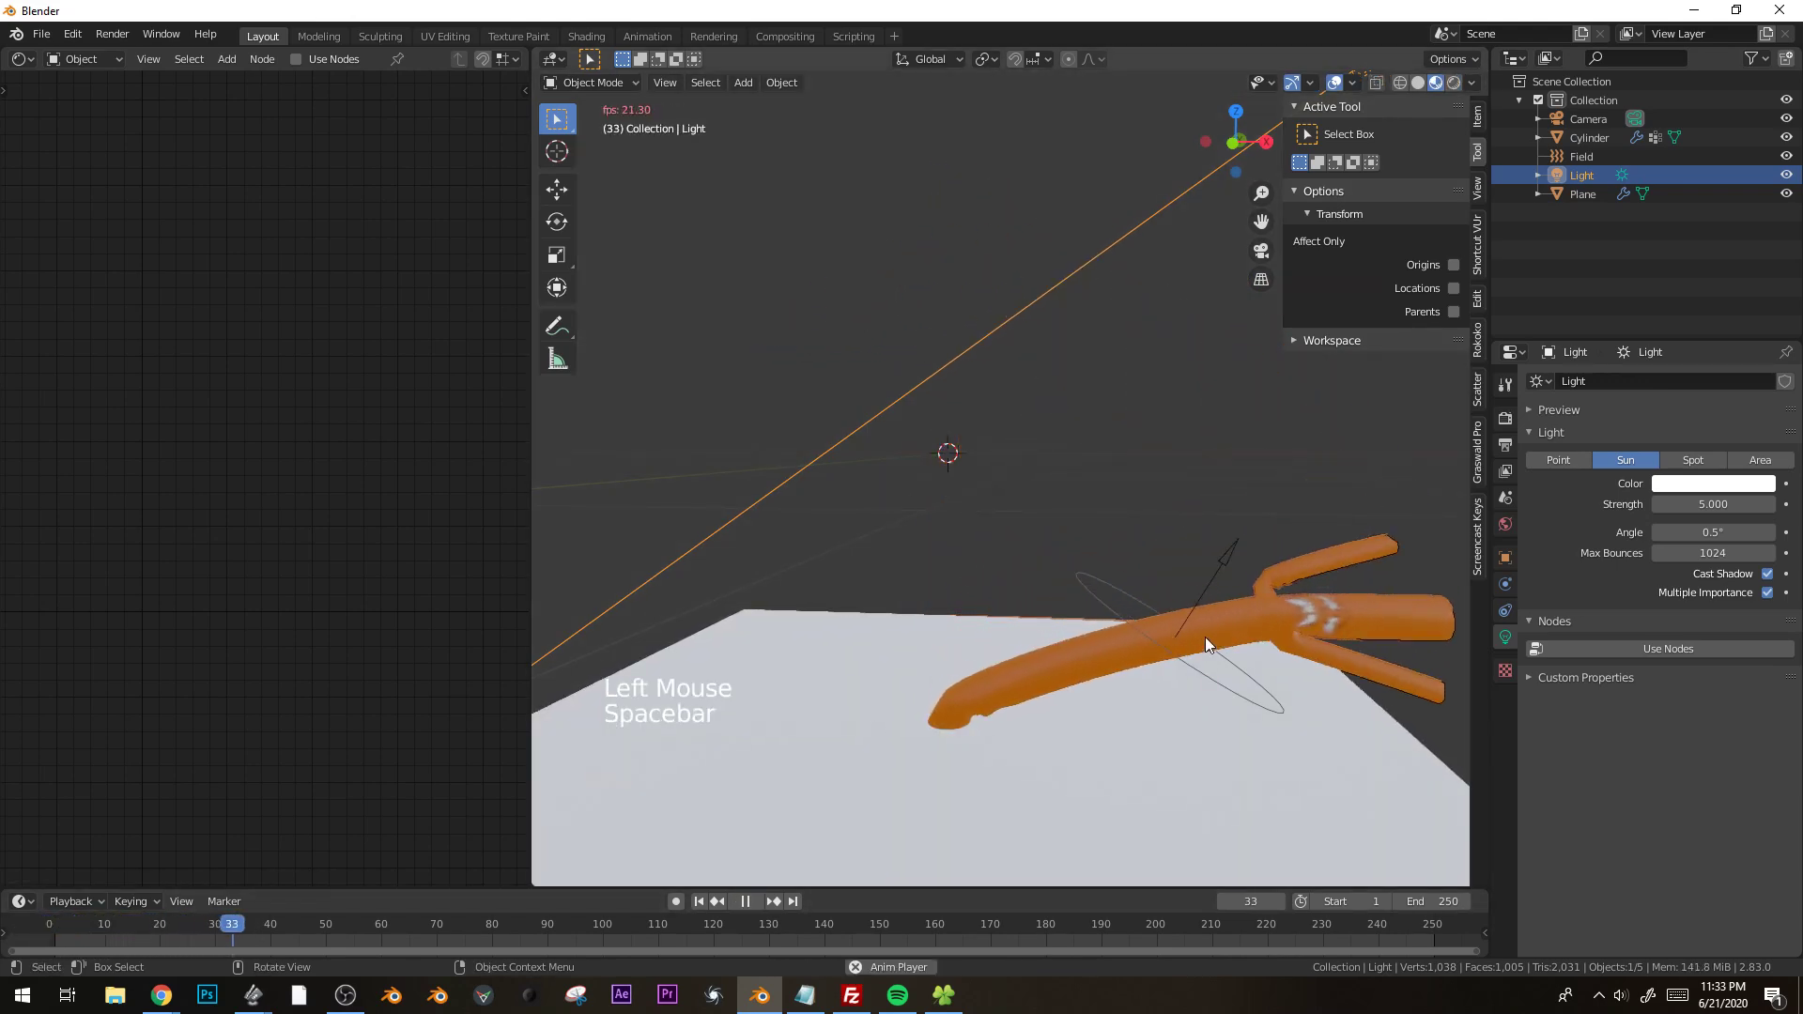
Trackball-rotate the wind force field by about -10.3° and -437° while the simulation plays.
{"action": "left_click", "coordinate": [1202, 644]}
{"action": "left_click", "coordinate": [1198, 644]}
{"action": "key", "text": "r"}
{"action": "key", "text": "r"}
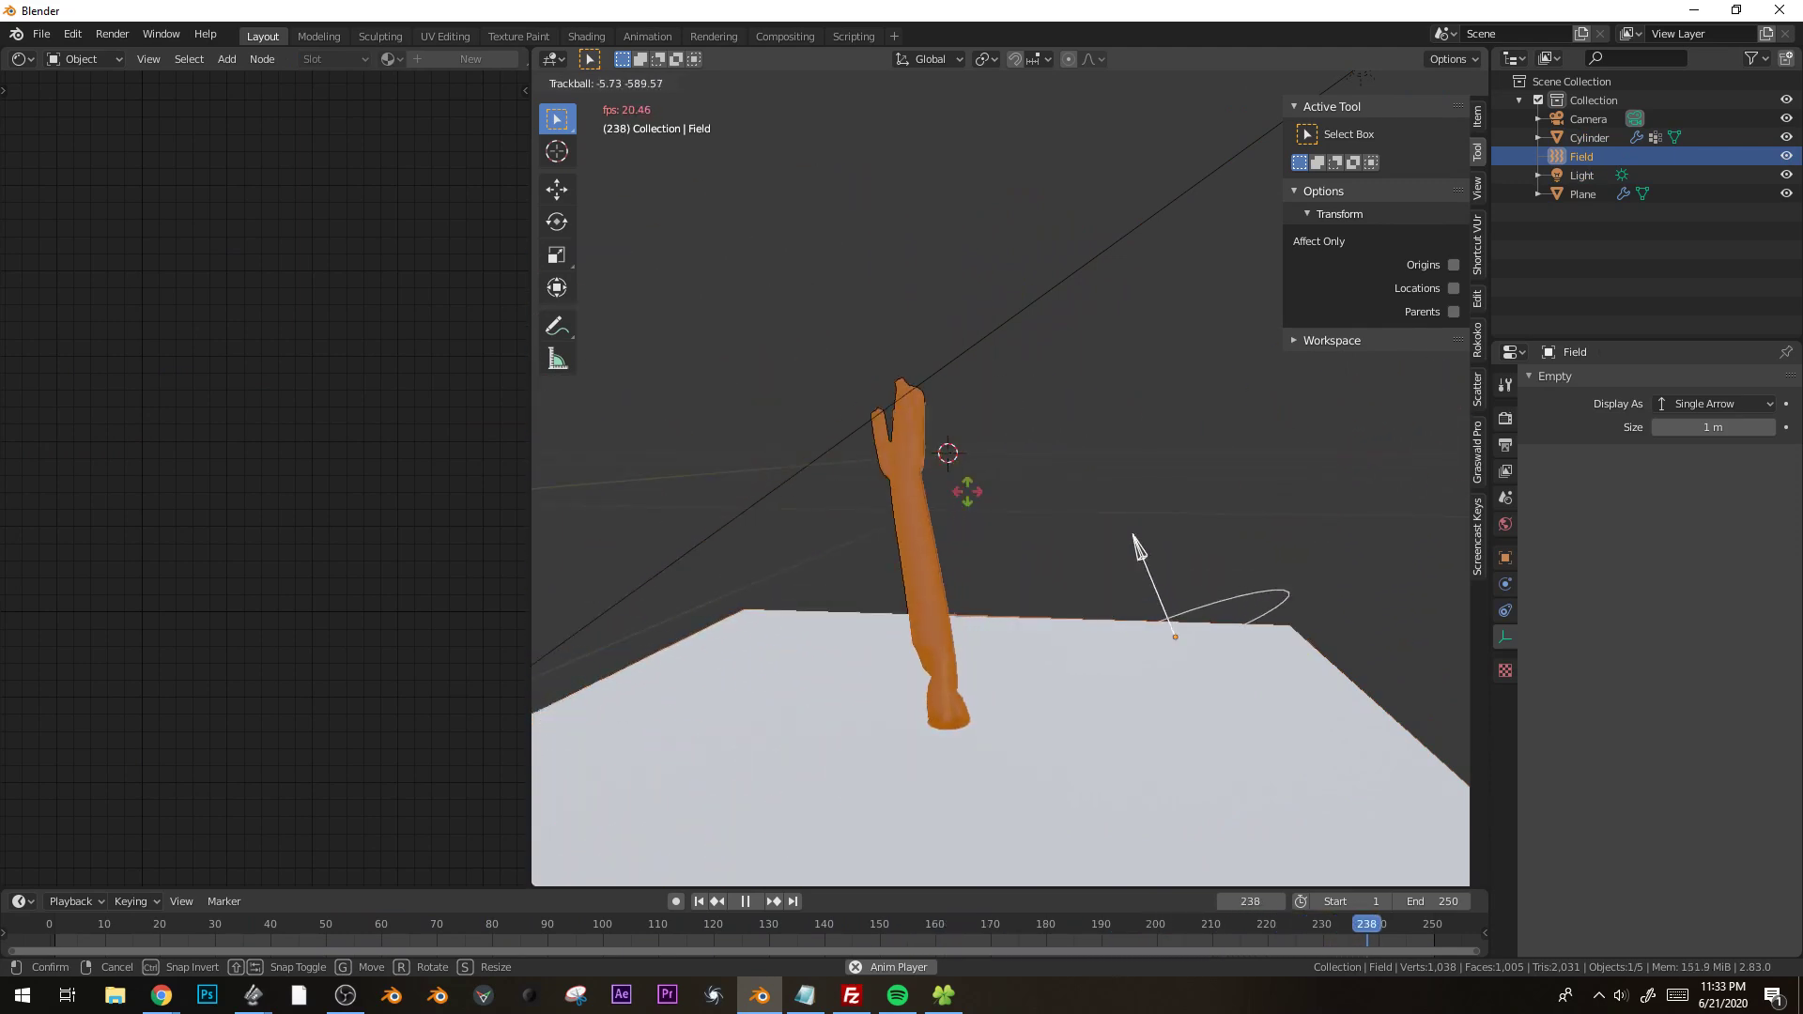
{"action": "left_click", "coordinate": [1220, 491]}
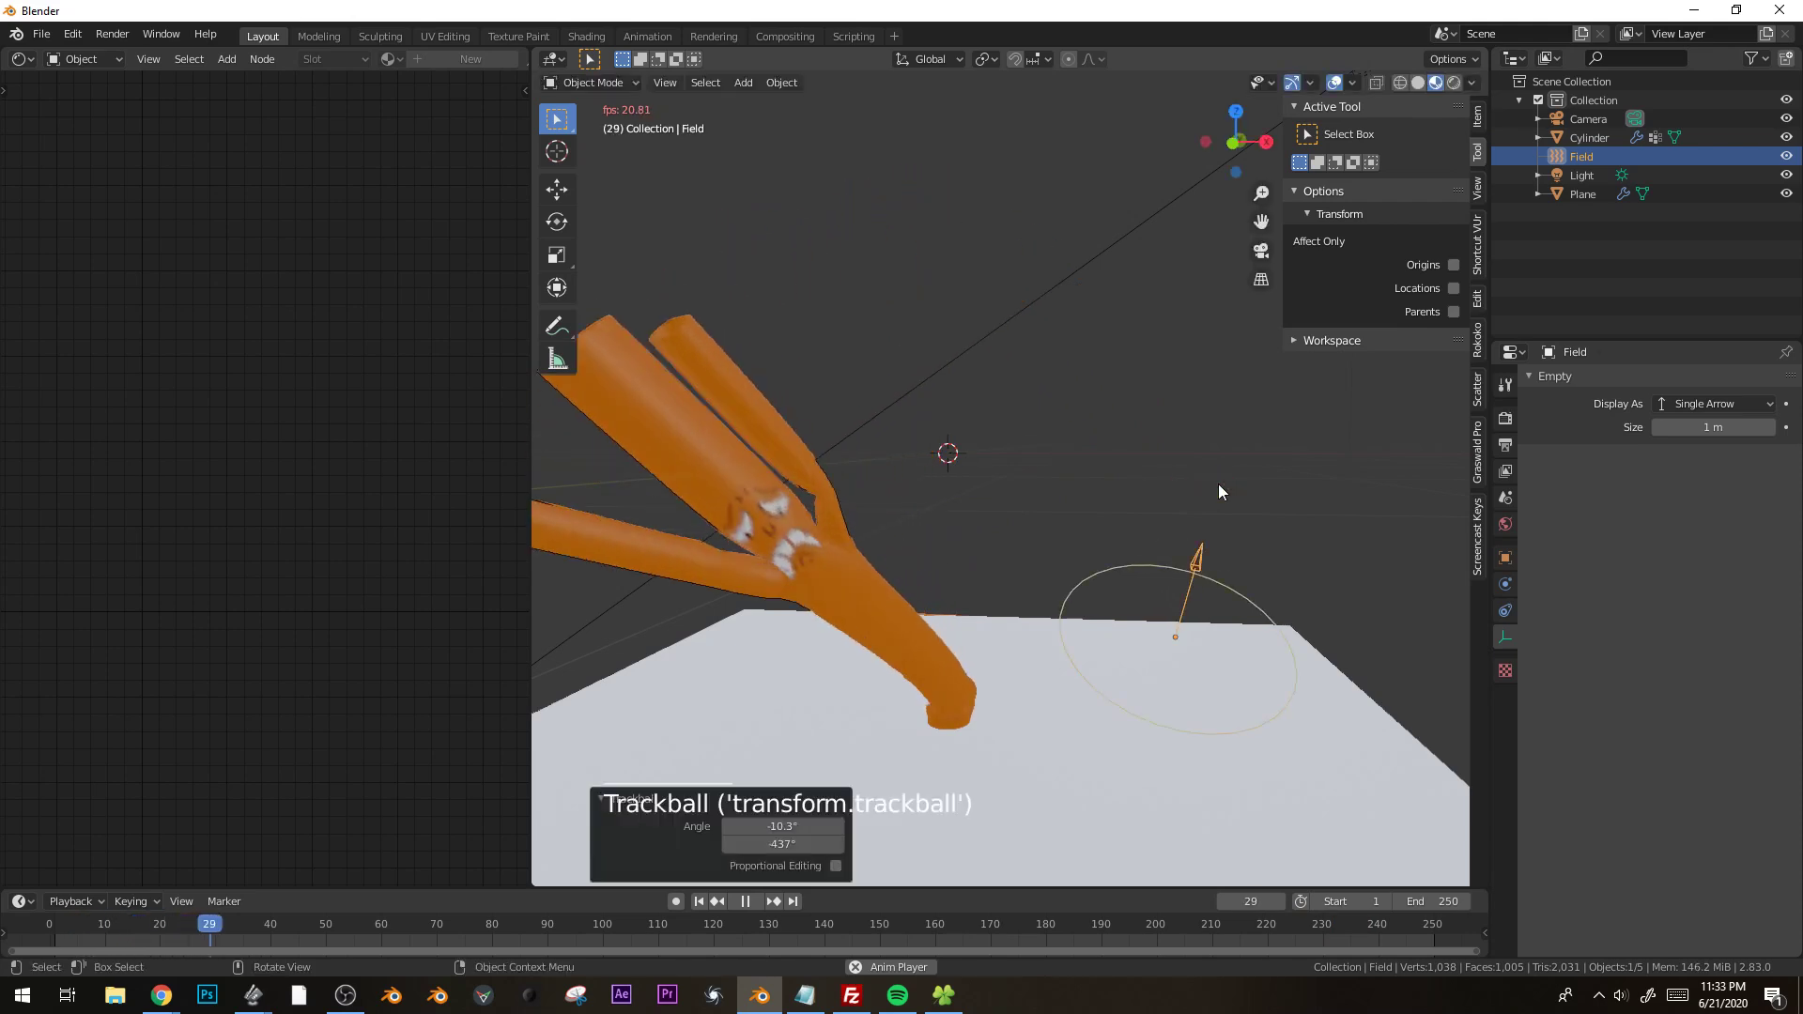